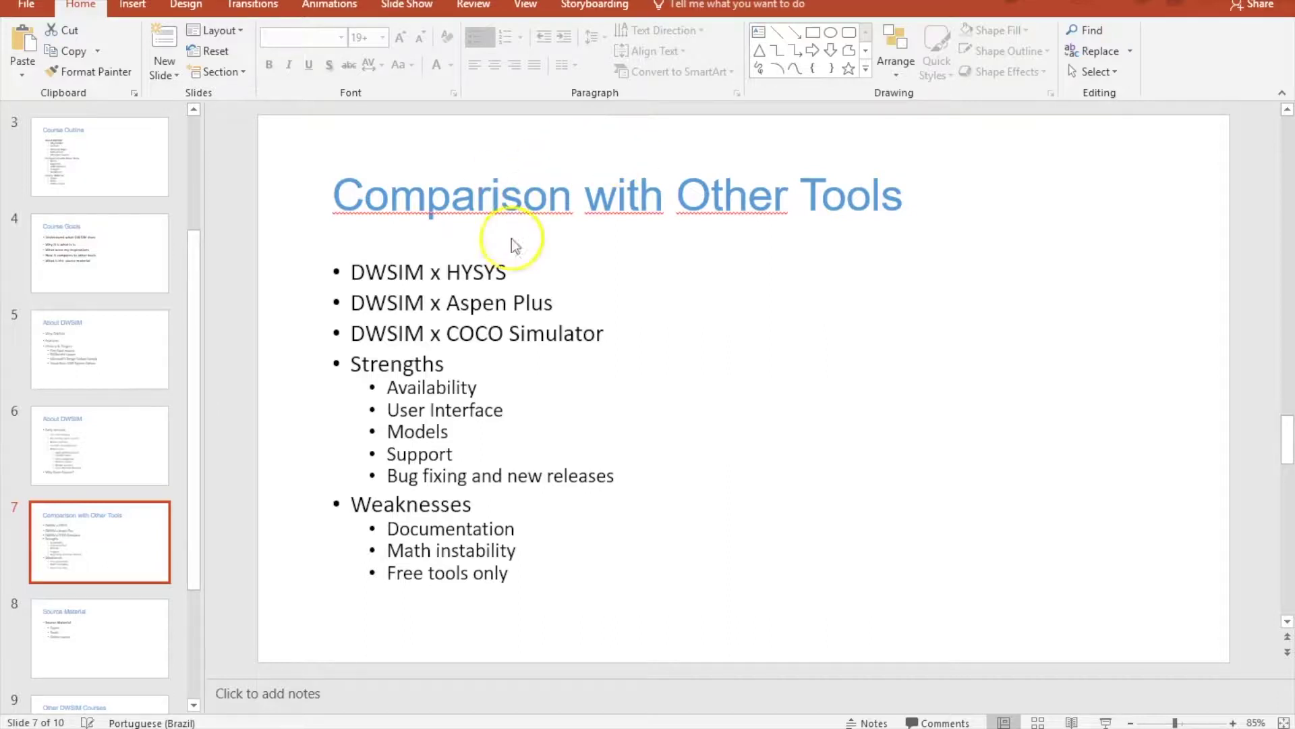
# Step: Pick out HYSYS on the slide and clear the old Google Groups query in Bing
pyautogui.doubleClick(477, 275)
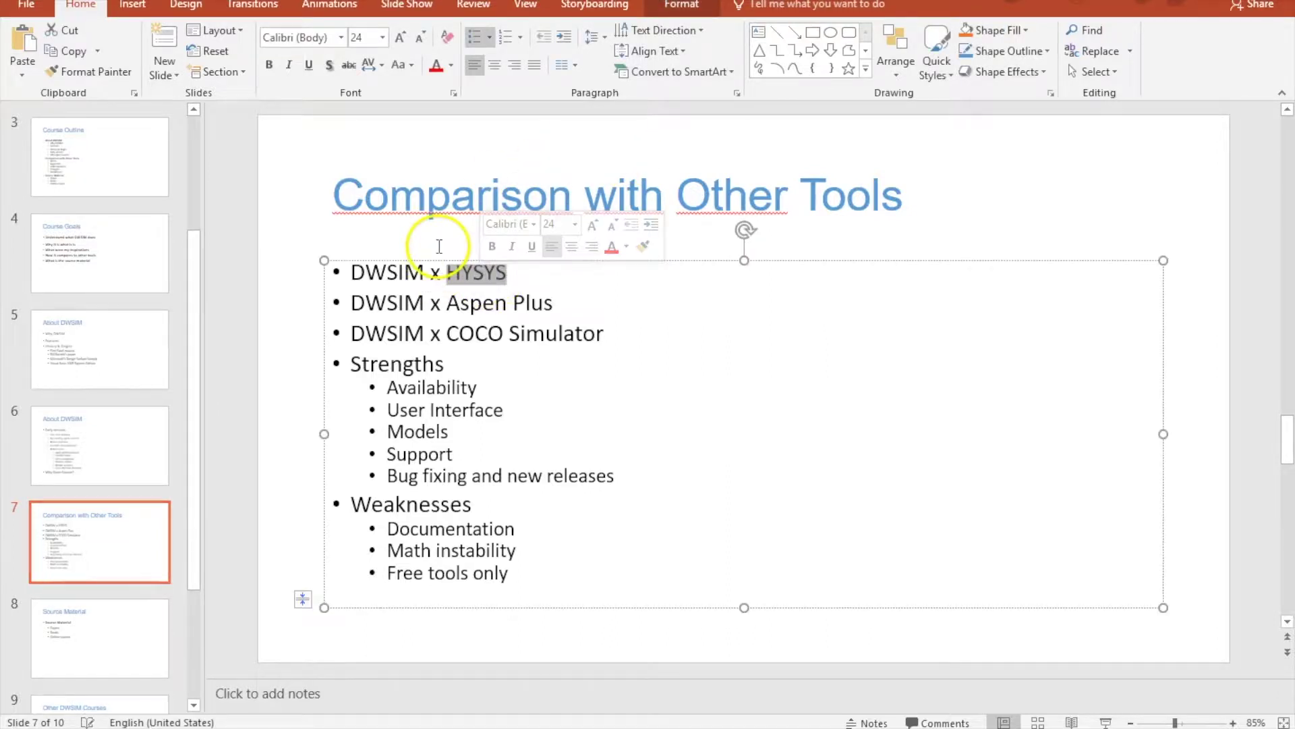
pyautogui.click(309, 240)
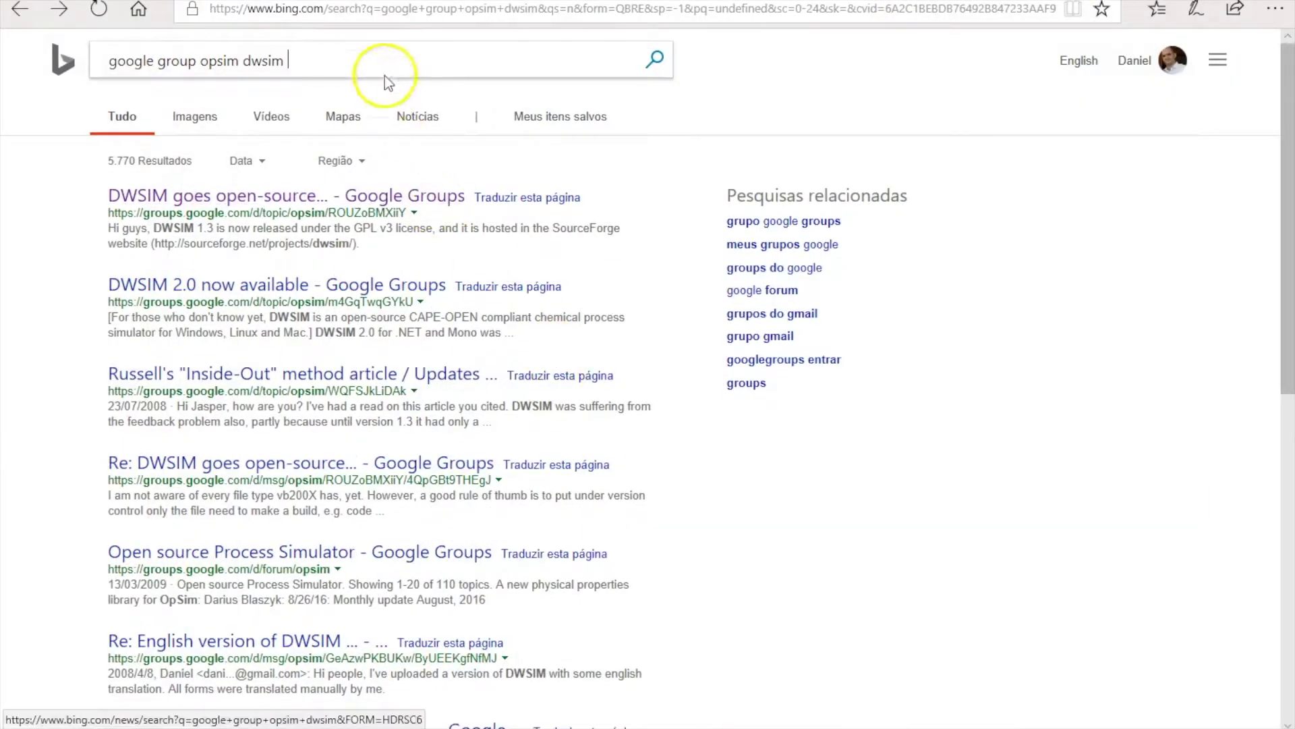
pyautogui.tripleClick(383, 60)
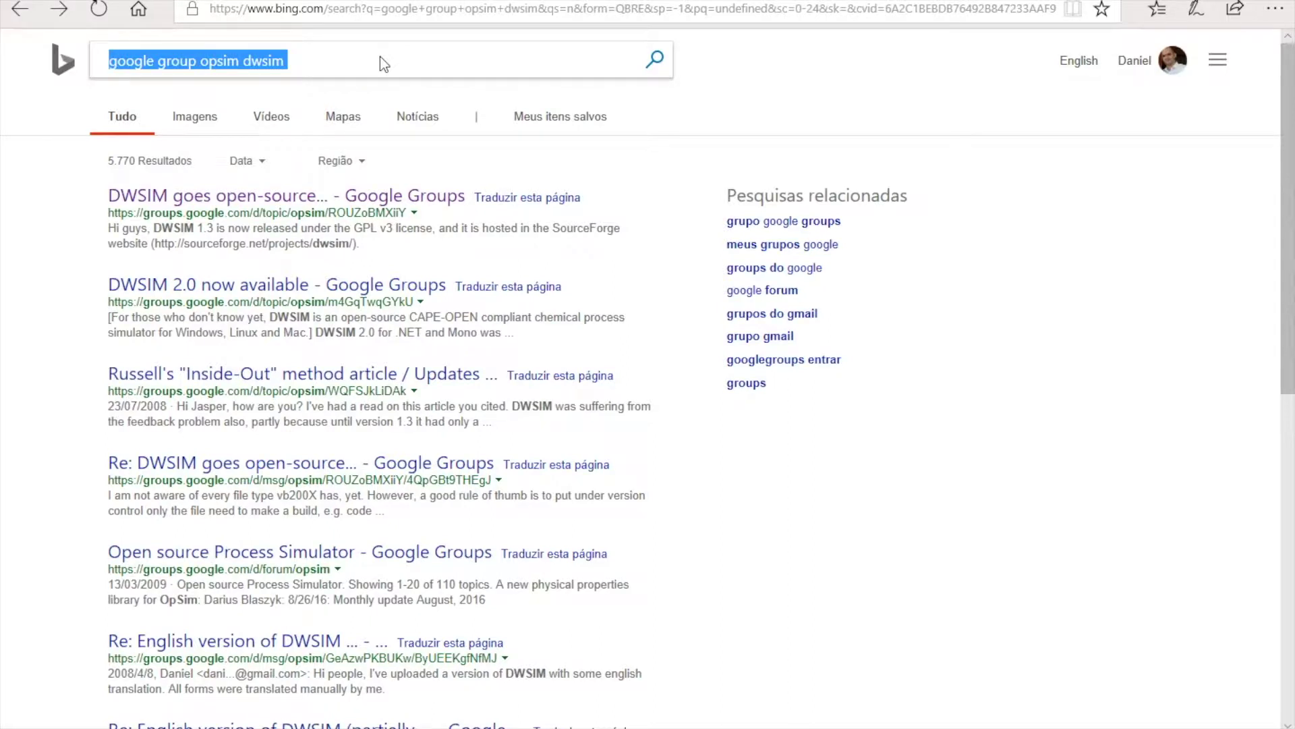
pyautogui.press('BackSpace')
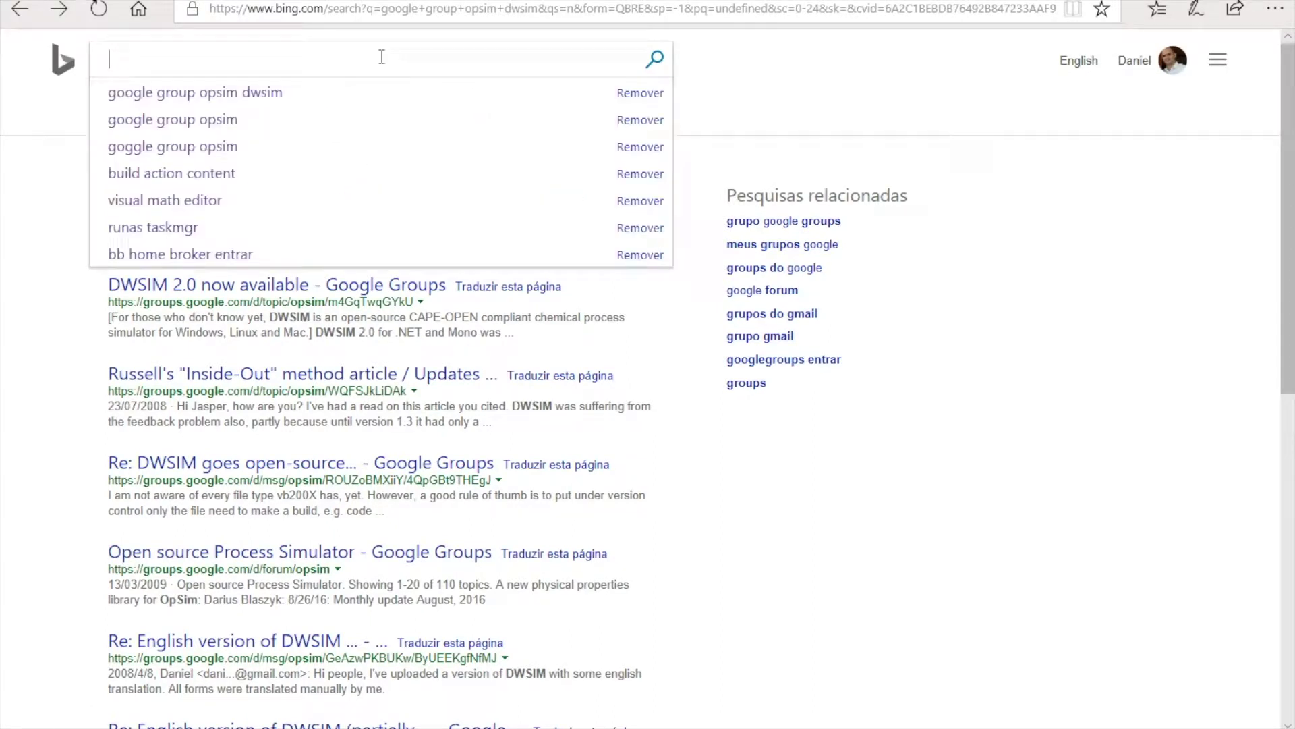
# Step: Search Bing images for 'hysys' and enlarge the first result
pyautogui.write('hysys')
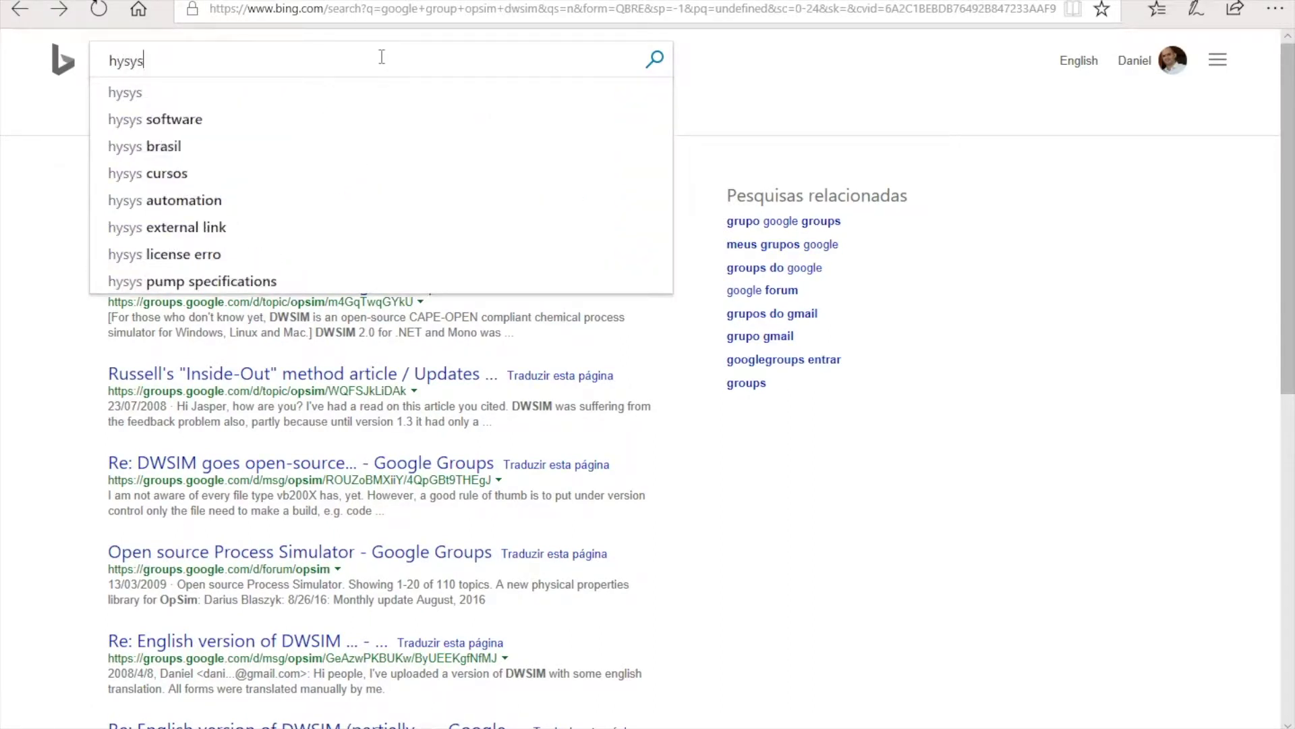
pyautogui.press('Return')
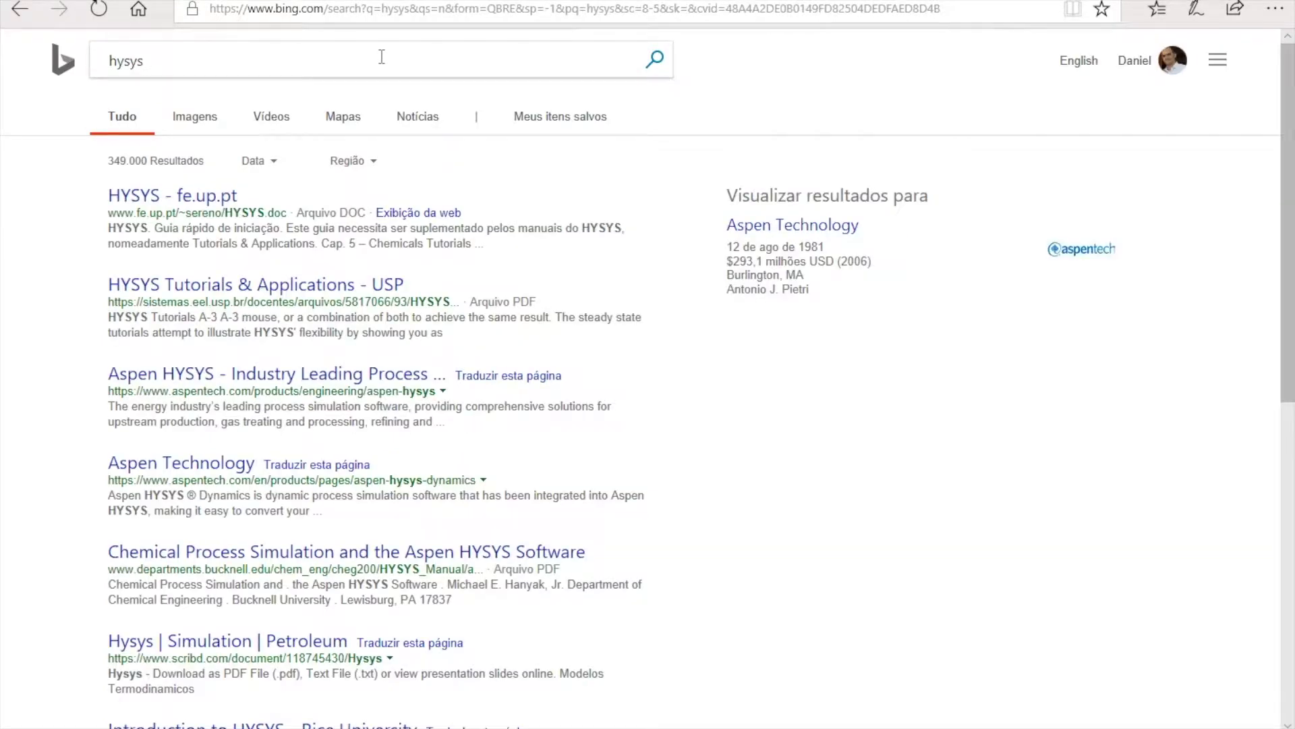
pyautogui.click(188, 116)
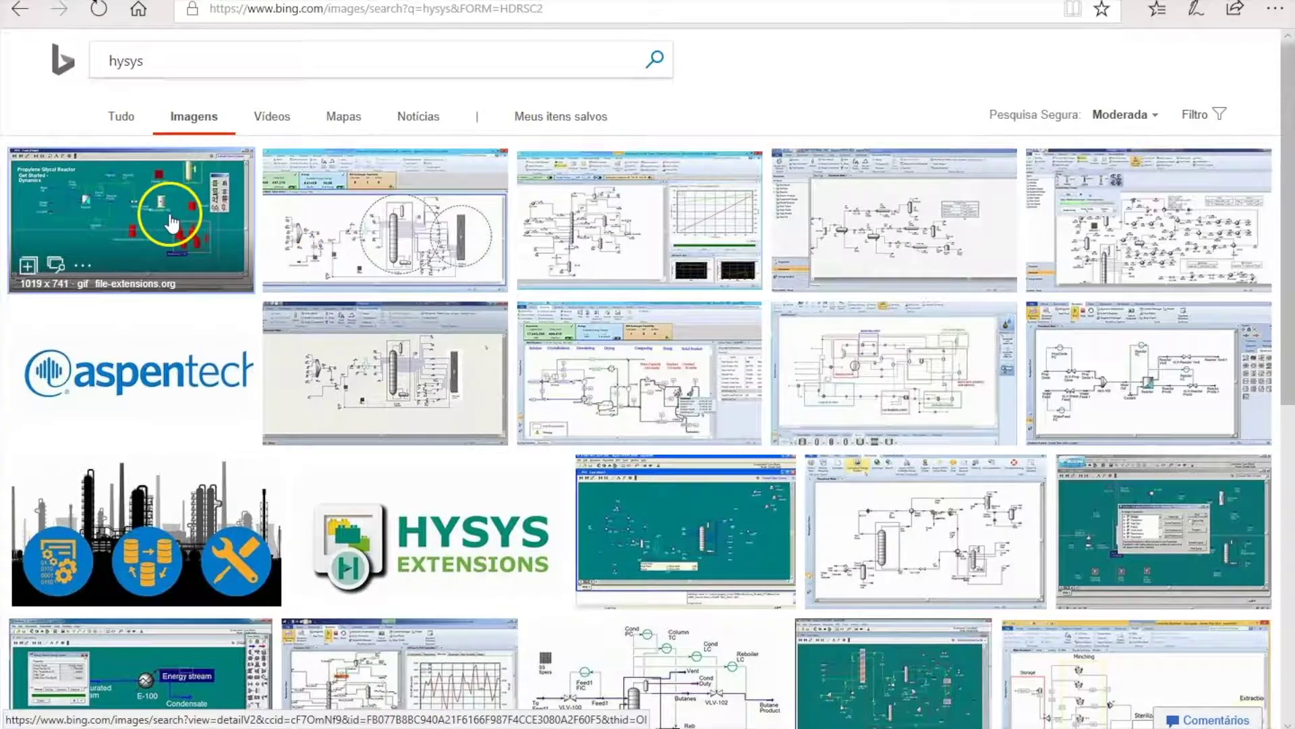
pyautogui.click(172, 223)
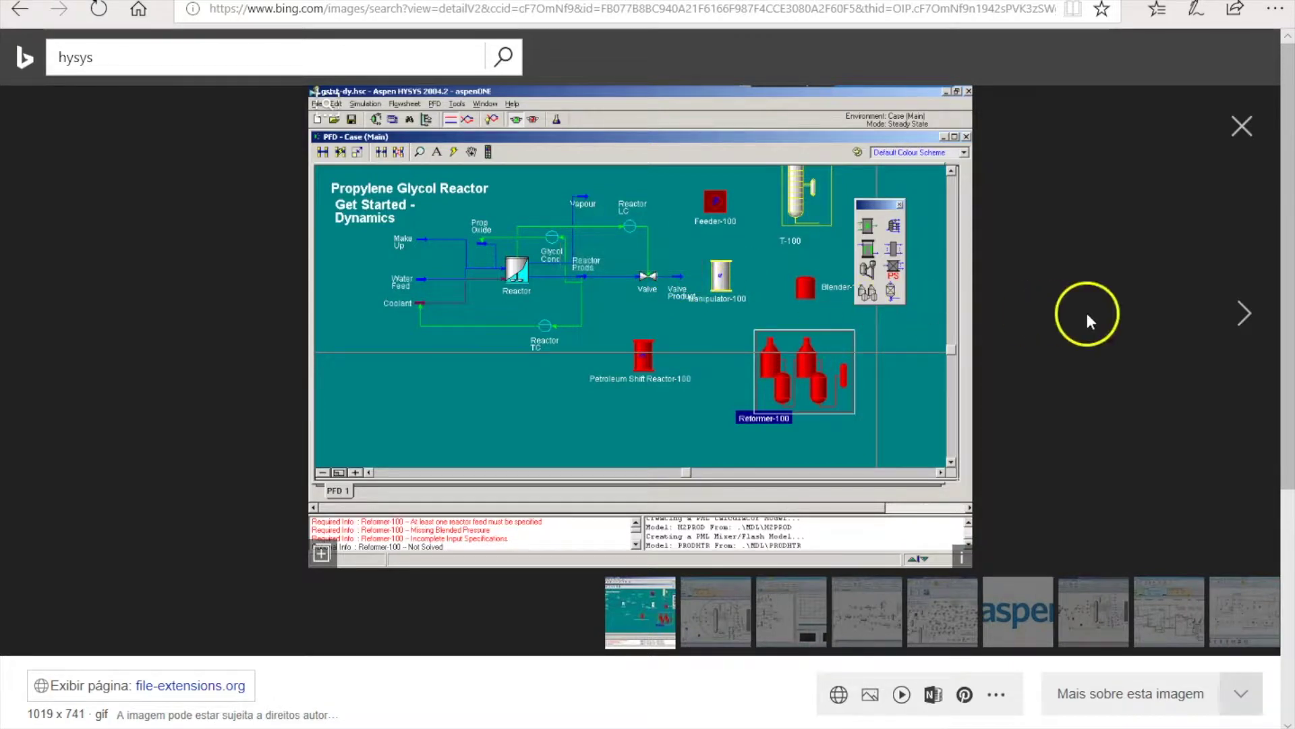
# Step: Advance two images to the Aspen HYSYS Atmospheric Crude Tower dynamic-model screenshot
pyautogui.click(1243, 317)
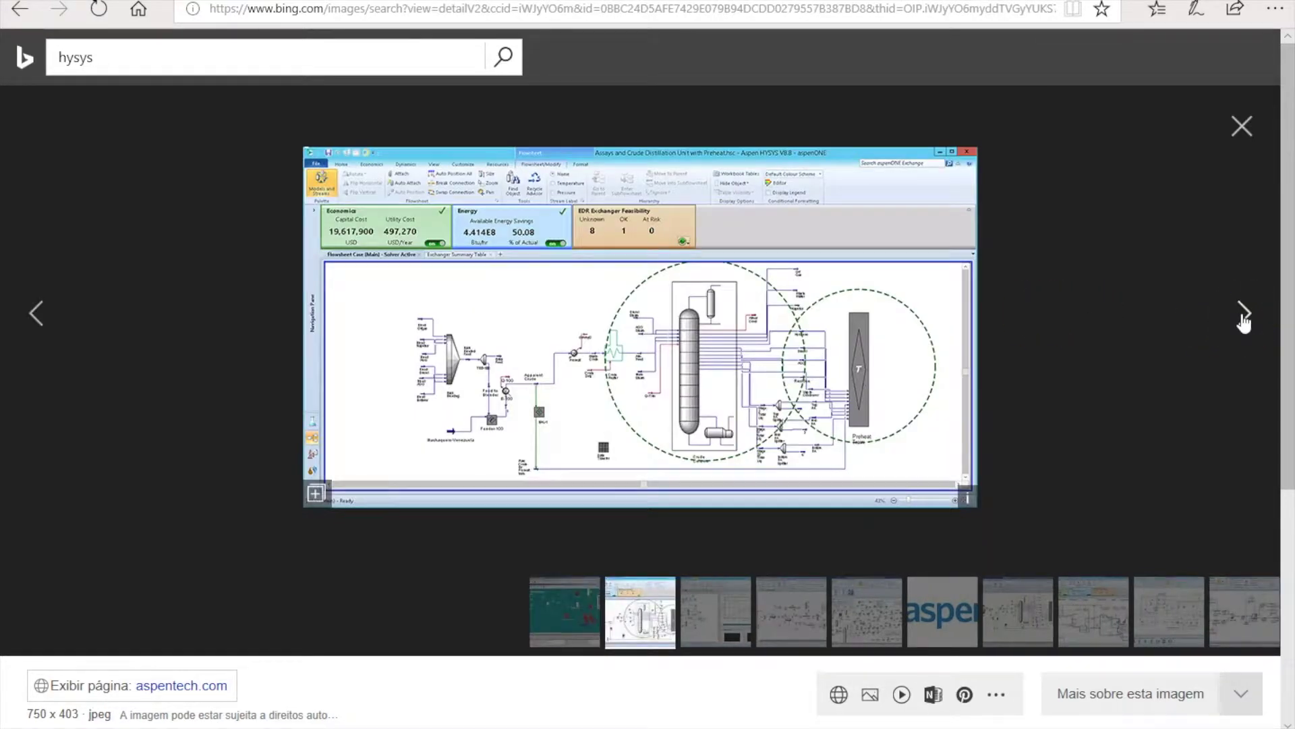
pyautogui.click(1243, 317)
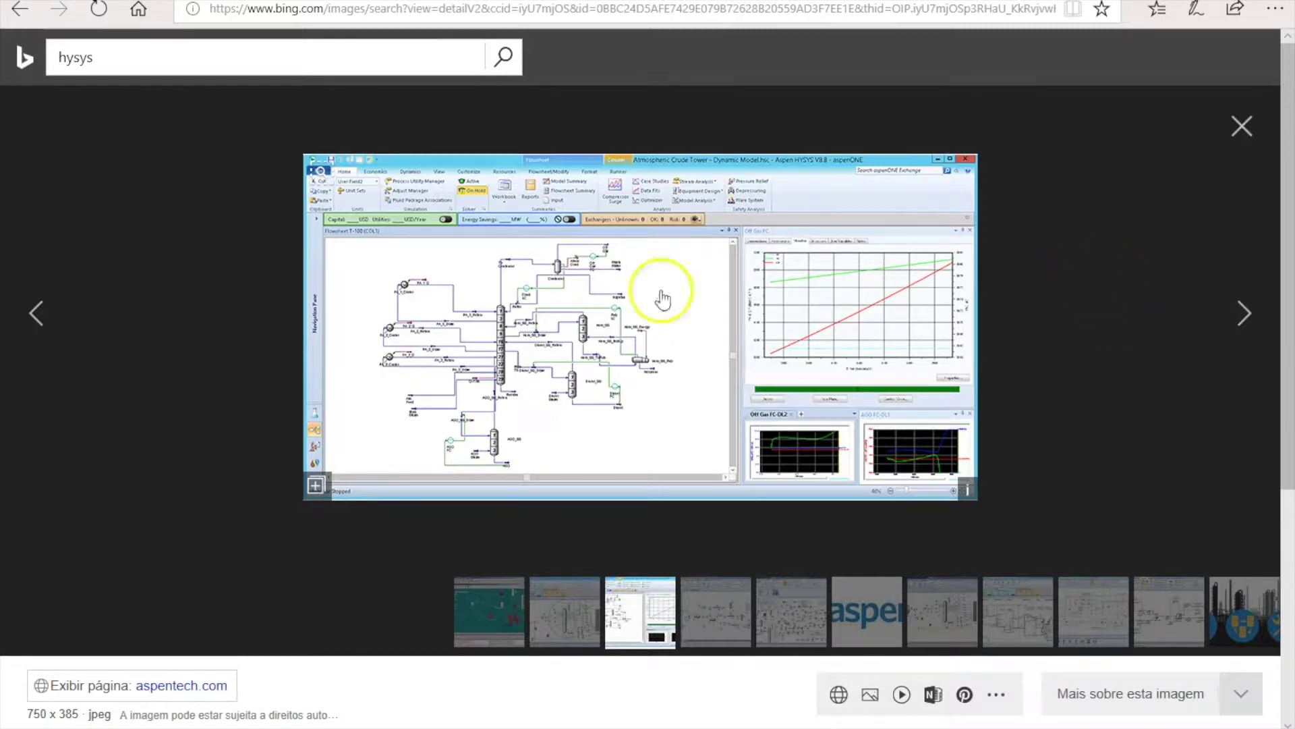
# Step: Step four images ahead, revisit the Propylene Glycol Reactor image, then show the crude unit flowsheet
pyautogui.click(1243, 313)
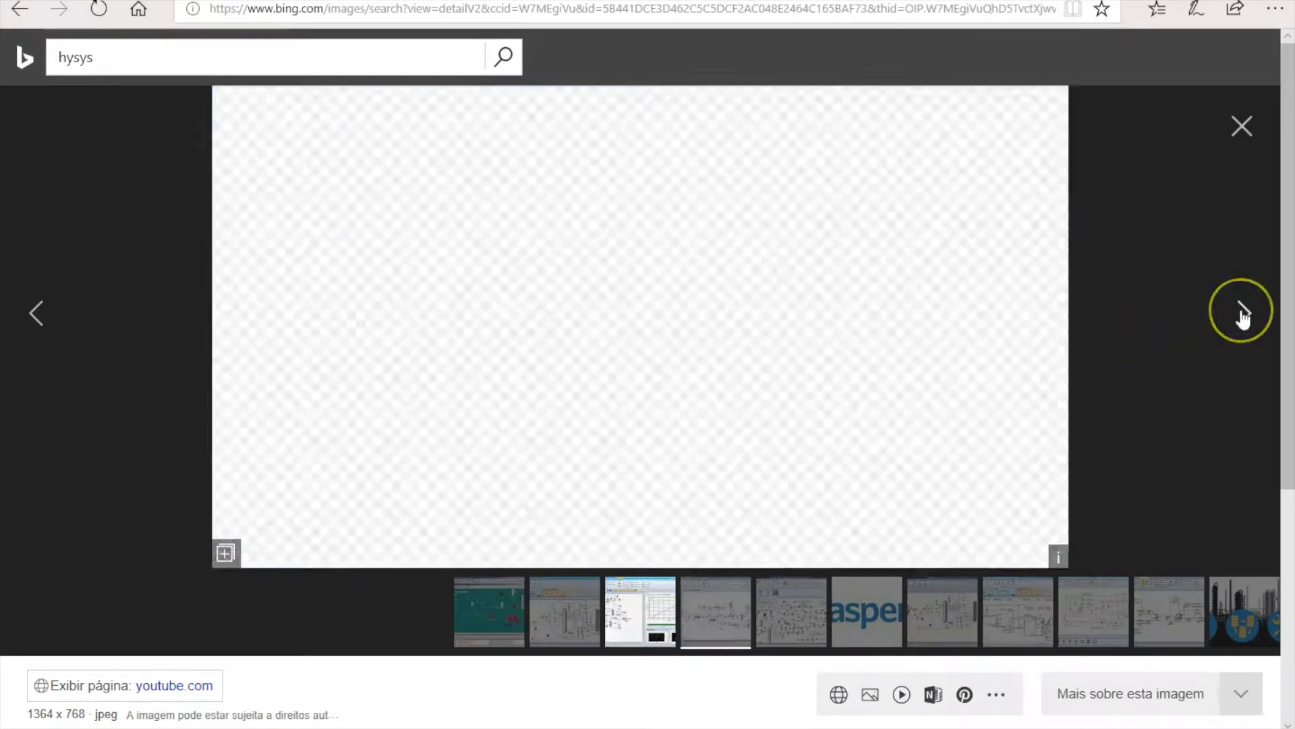
pyautogui.click(1244, 314)
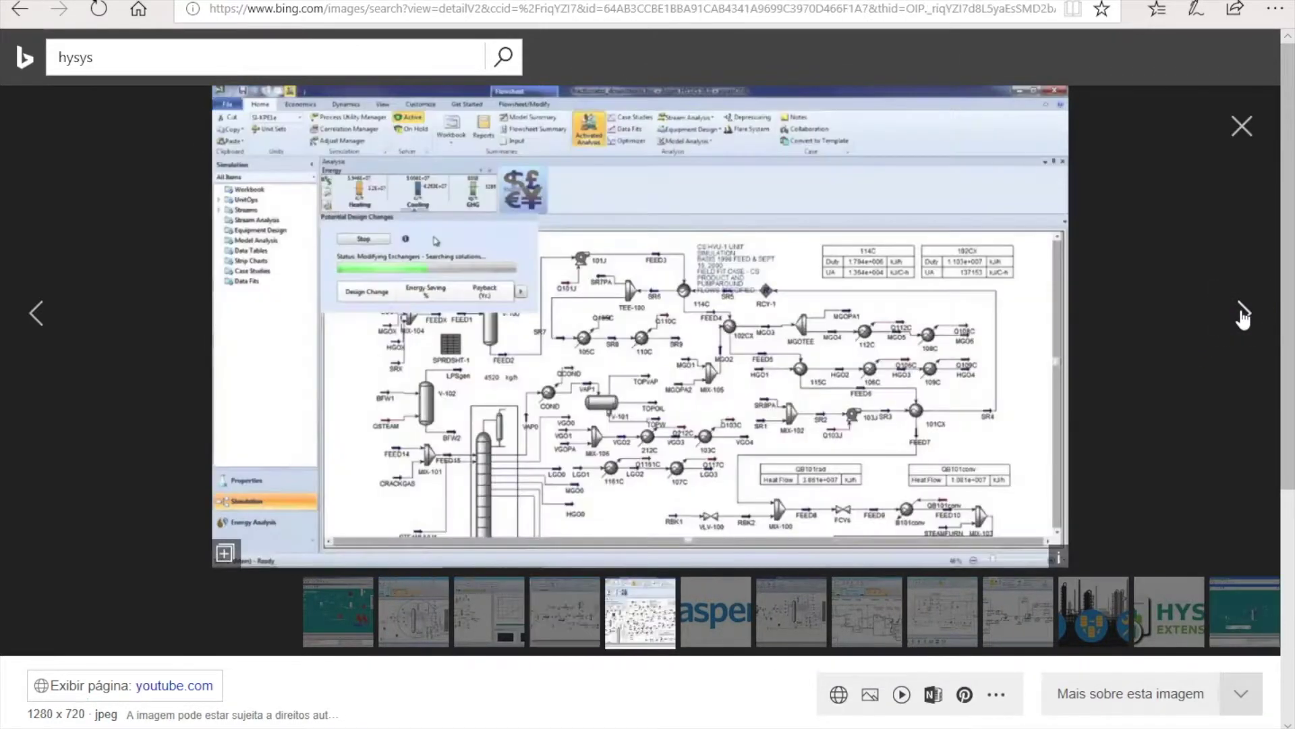
pyautogui.click(1243, 314)
pyautogui.click(1244, 314)
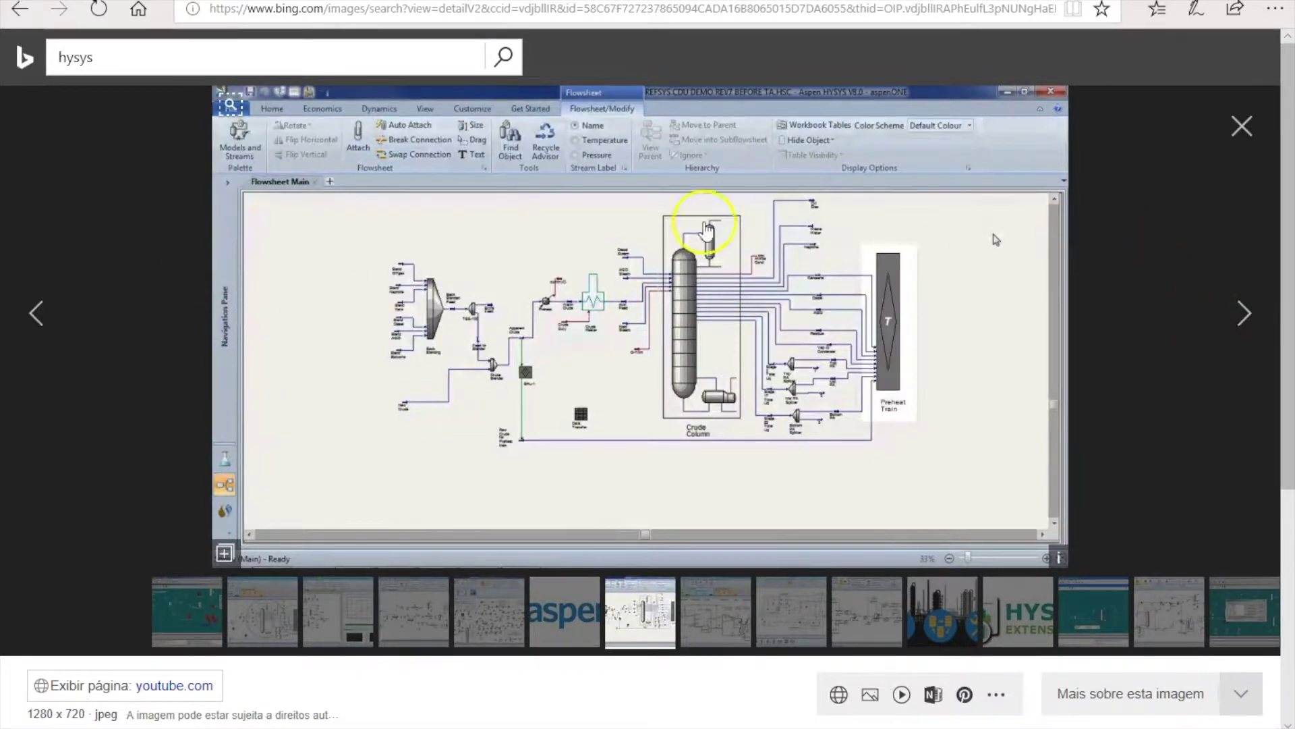
pyautogui.click(20, 9)
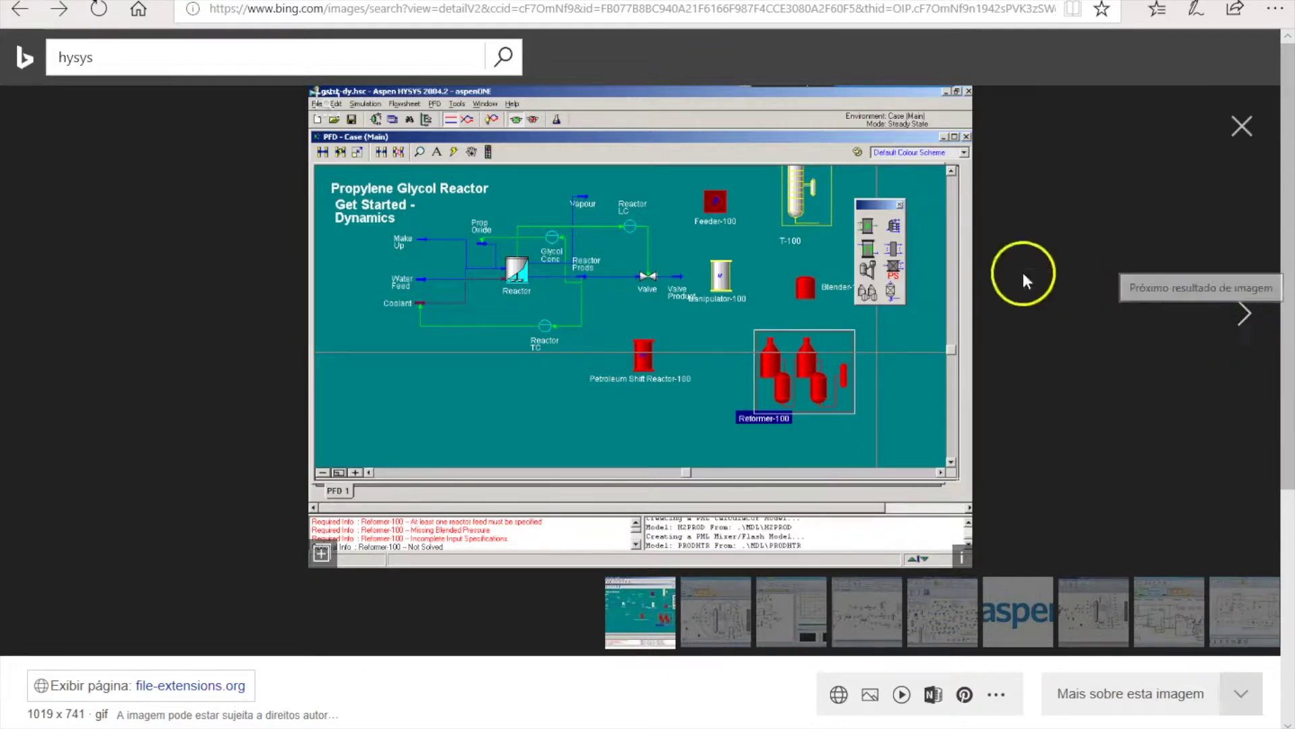
pyautogui.click(705, 610)
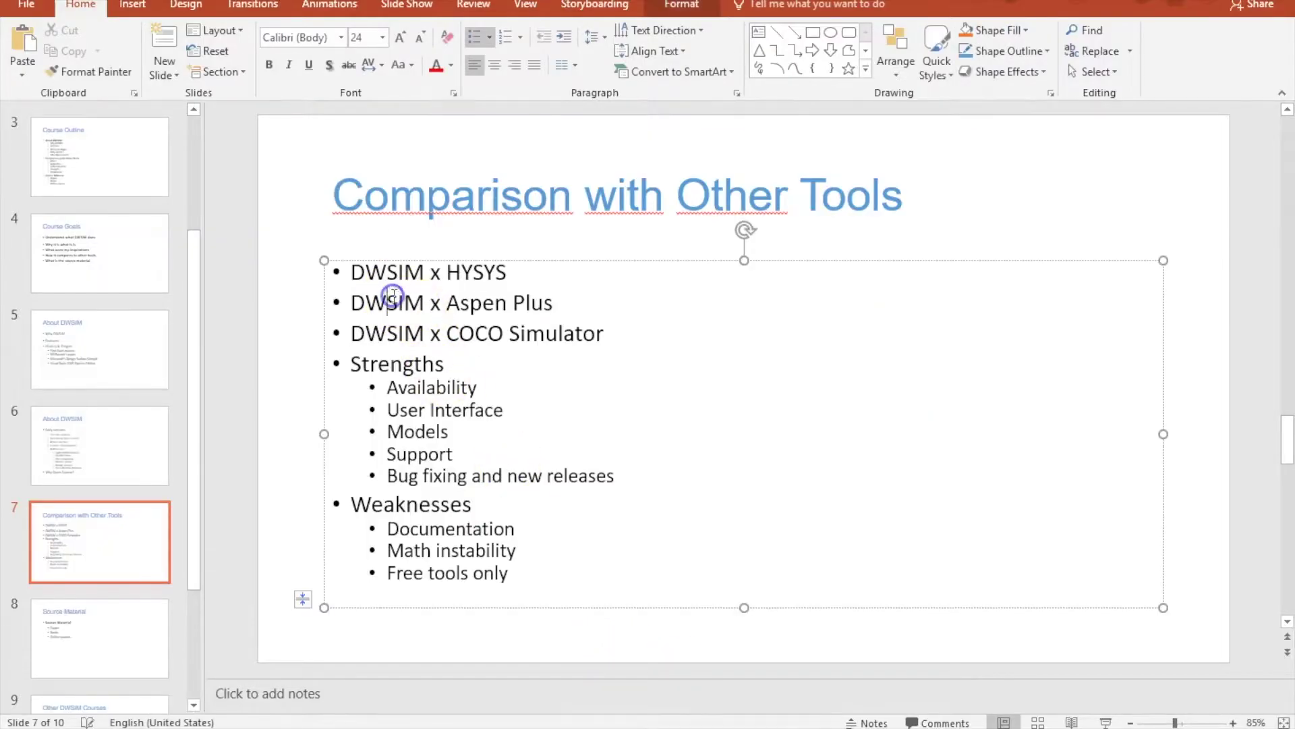
pyautogui.doubleClick(386, 301)
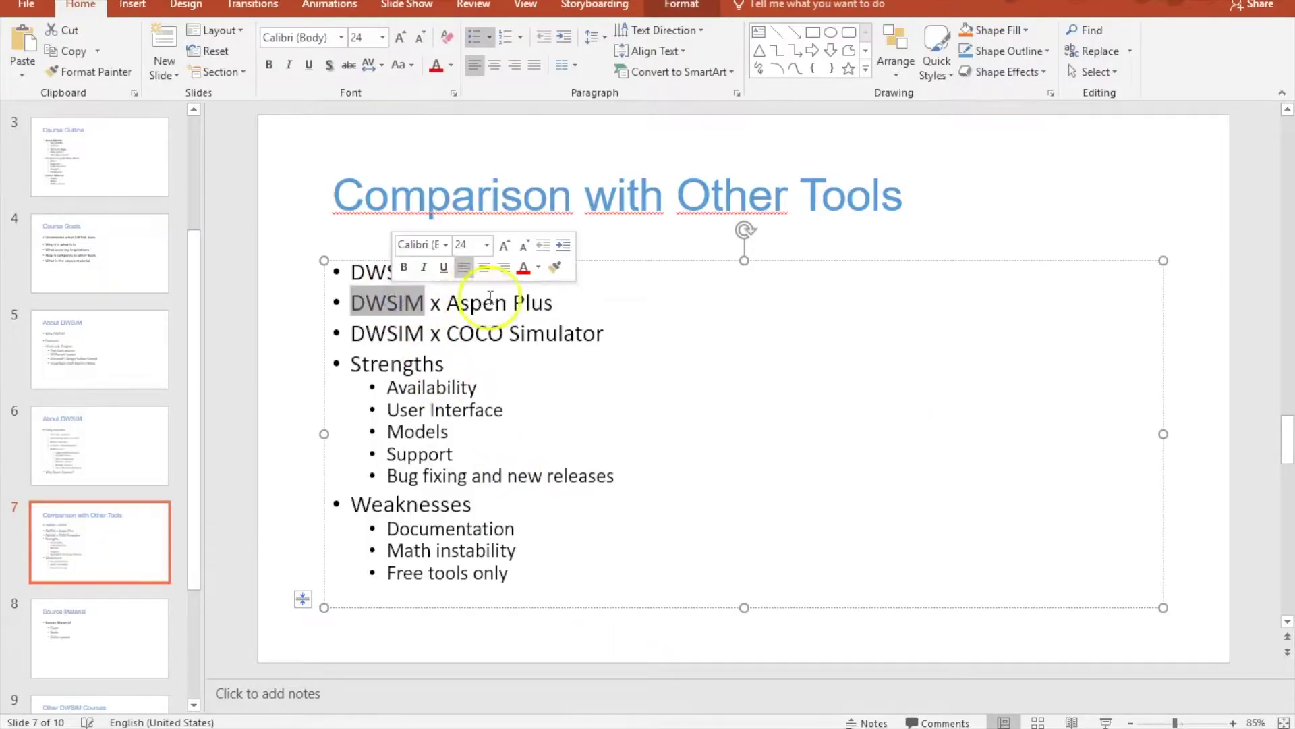
pyautogui.click(477, 303)
pyautogui.tripleClick(477, 300)
pyautogui.click(542, 302)
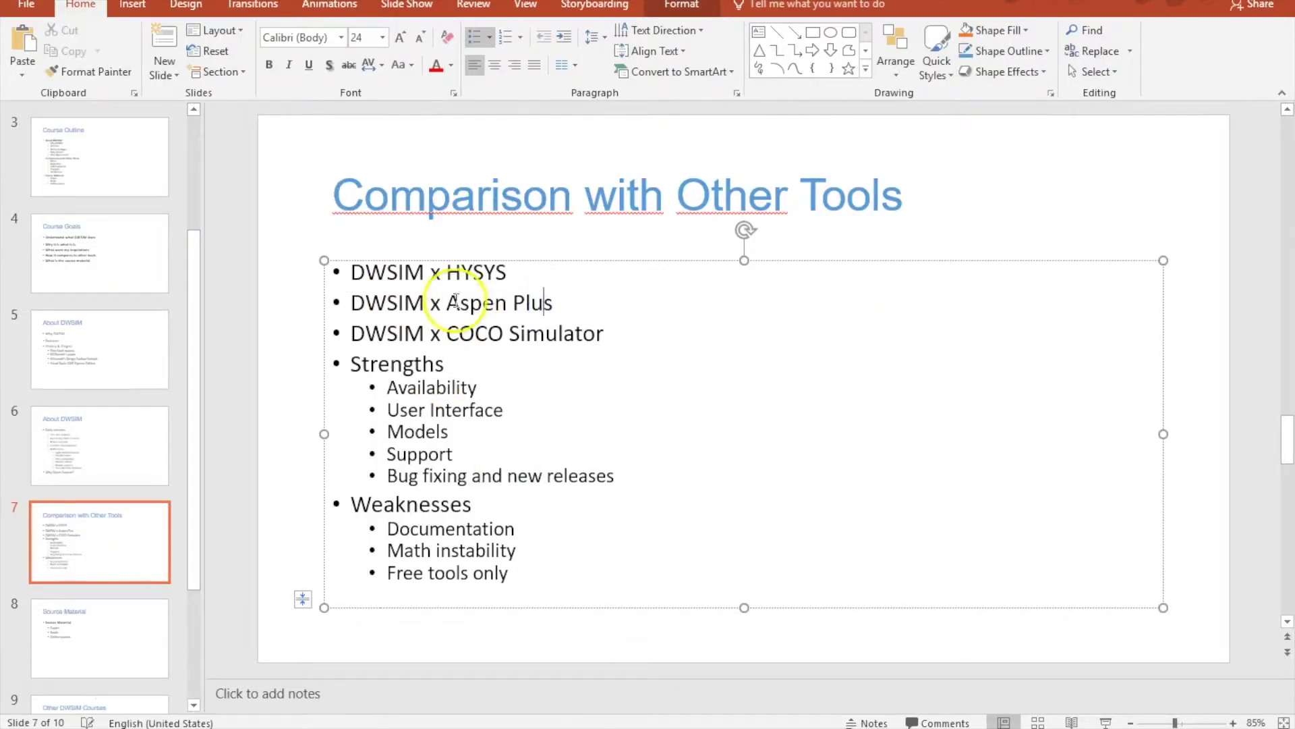
pyautogui.moveTo(447, 302); pyautogui.dragTo(552, 305)
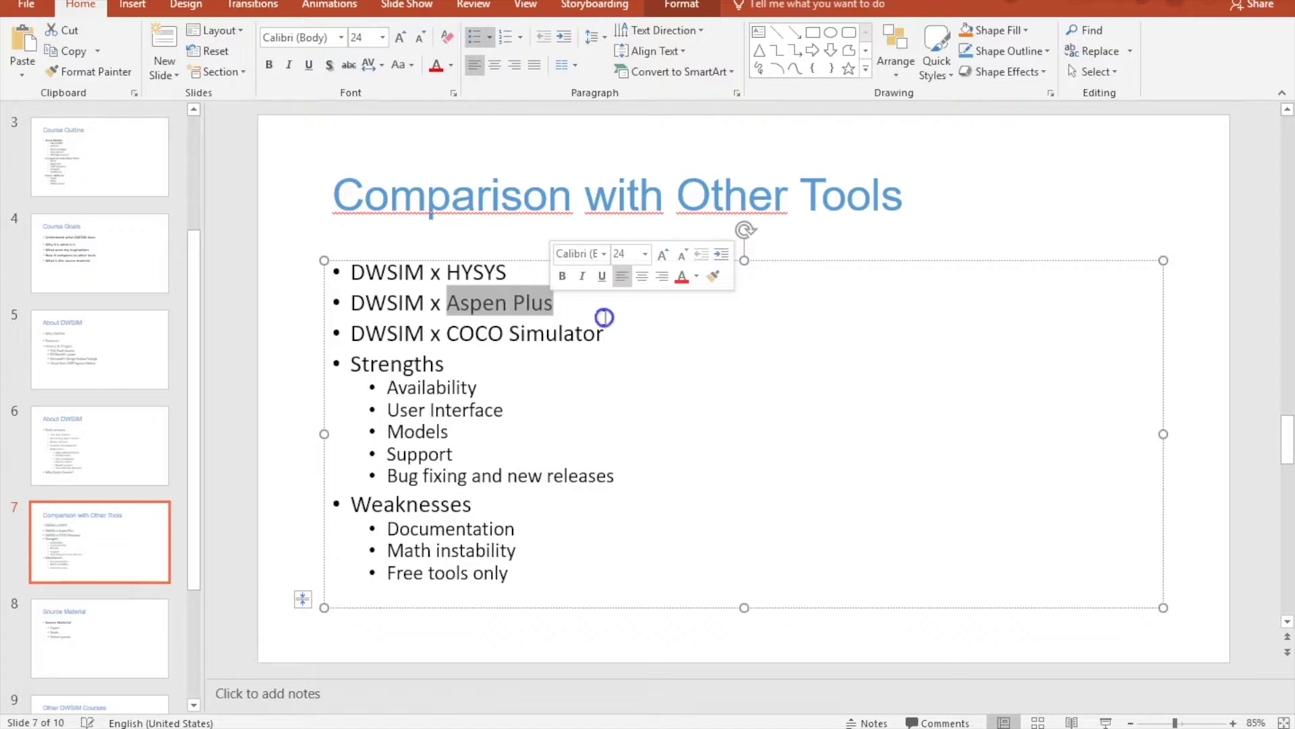
pyautogui.click(449, 312)
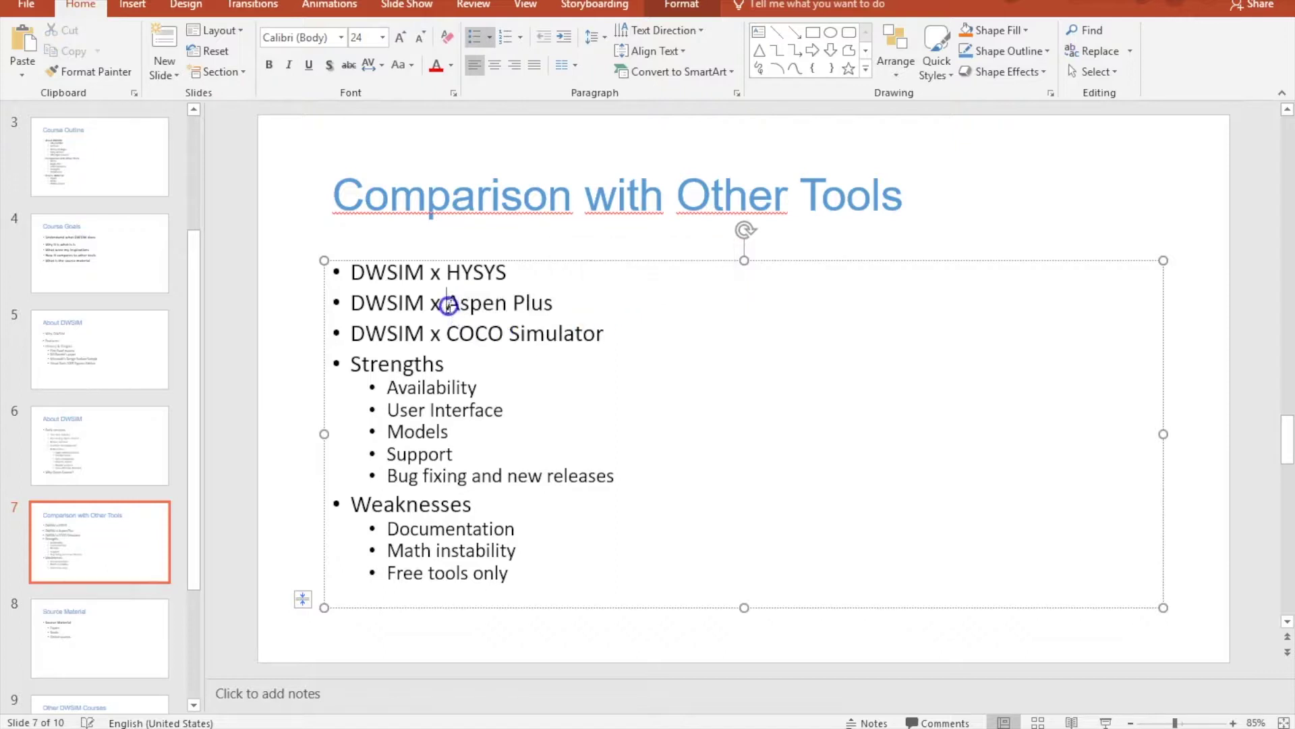
pyautogui.moveTo(448, 312); pyautogui.dragTo(557, 302)
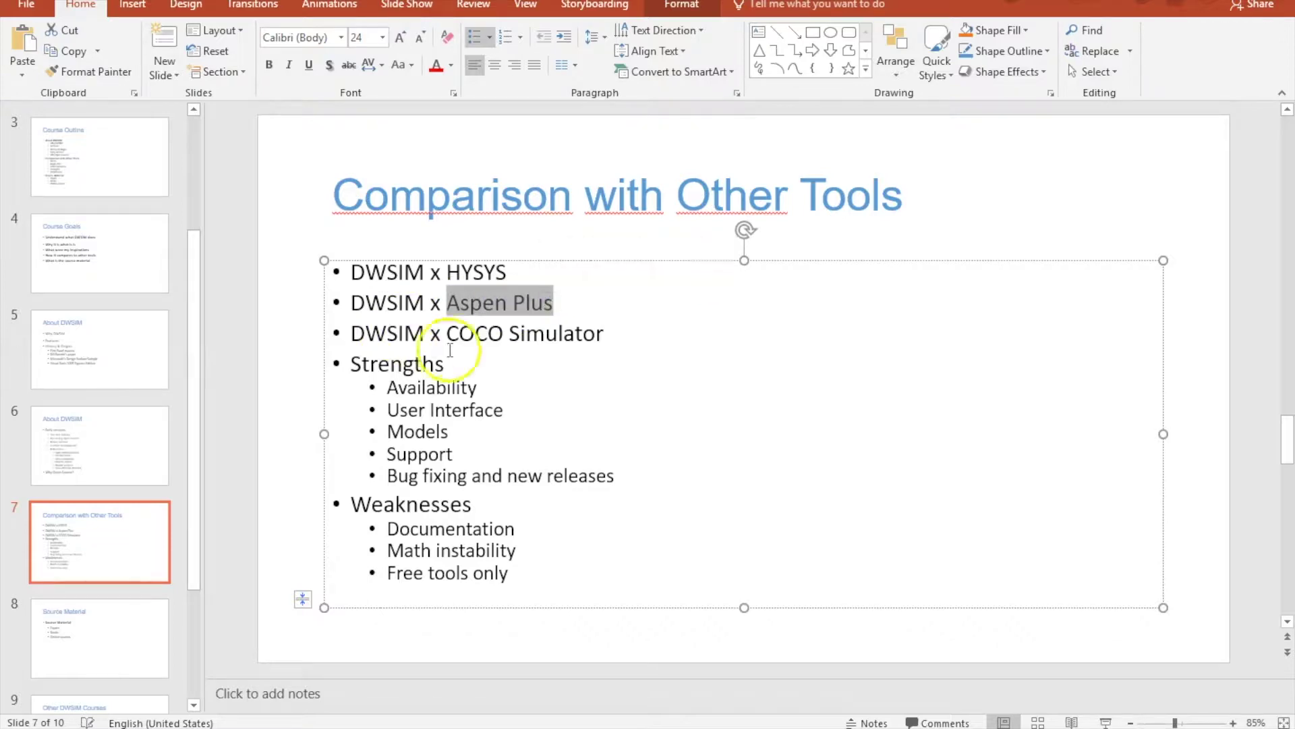
pyautogui.tripleClick(493, 335)
pyautogui.click(449, 332)
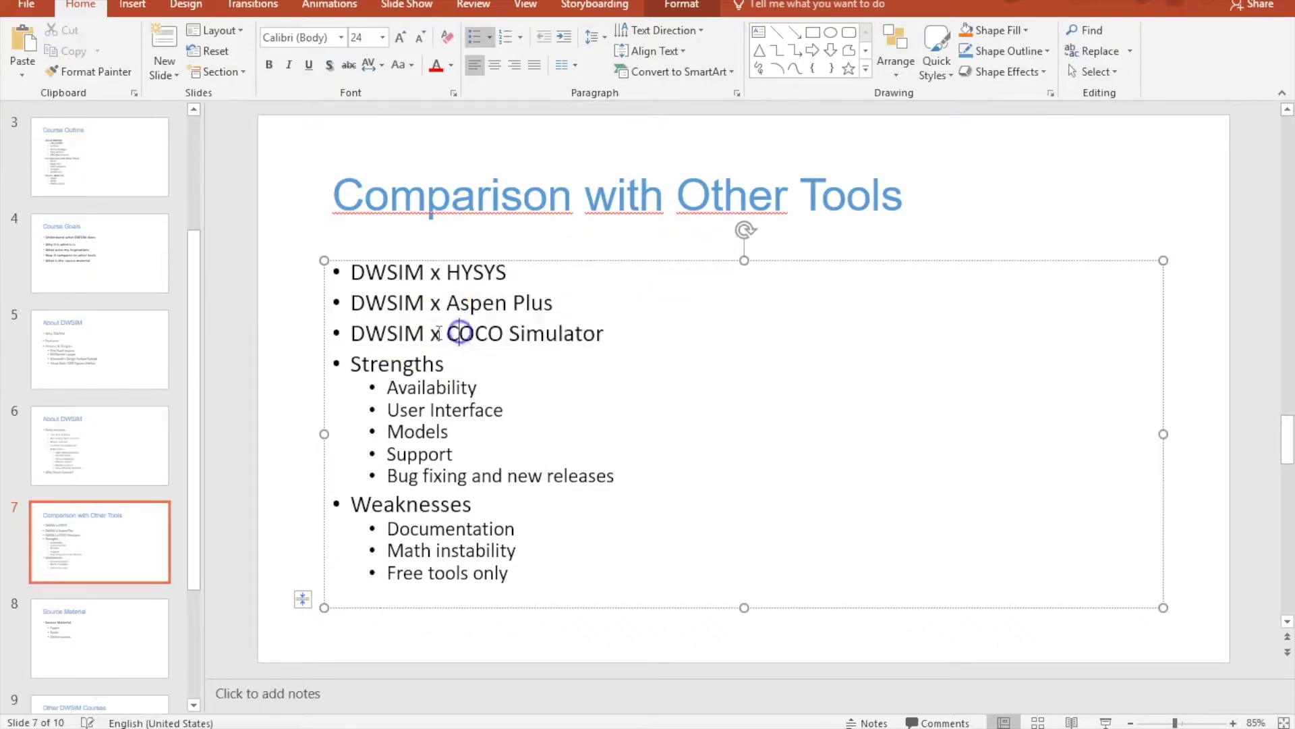
pyautogui.click(449, 332)
pyautogui.moveTo(448, 332); pyautogui.dragTo(577, 340)
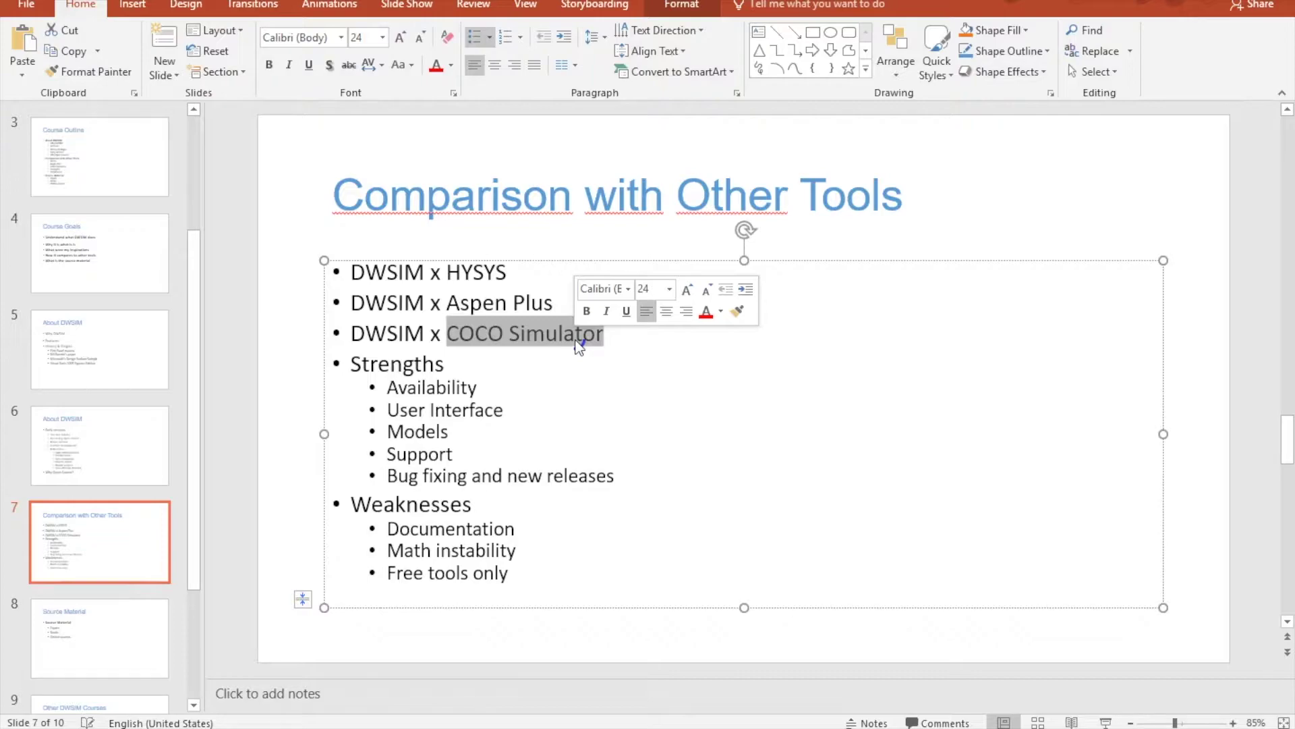
pyautogui.hotkey('alt', 'Tab')
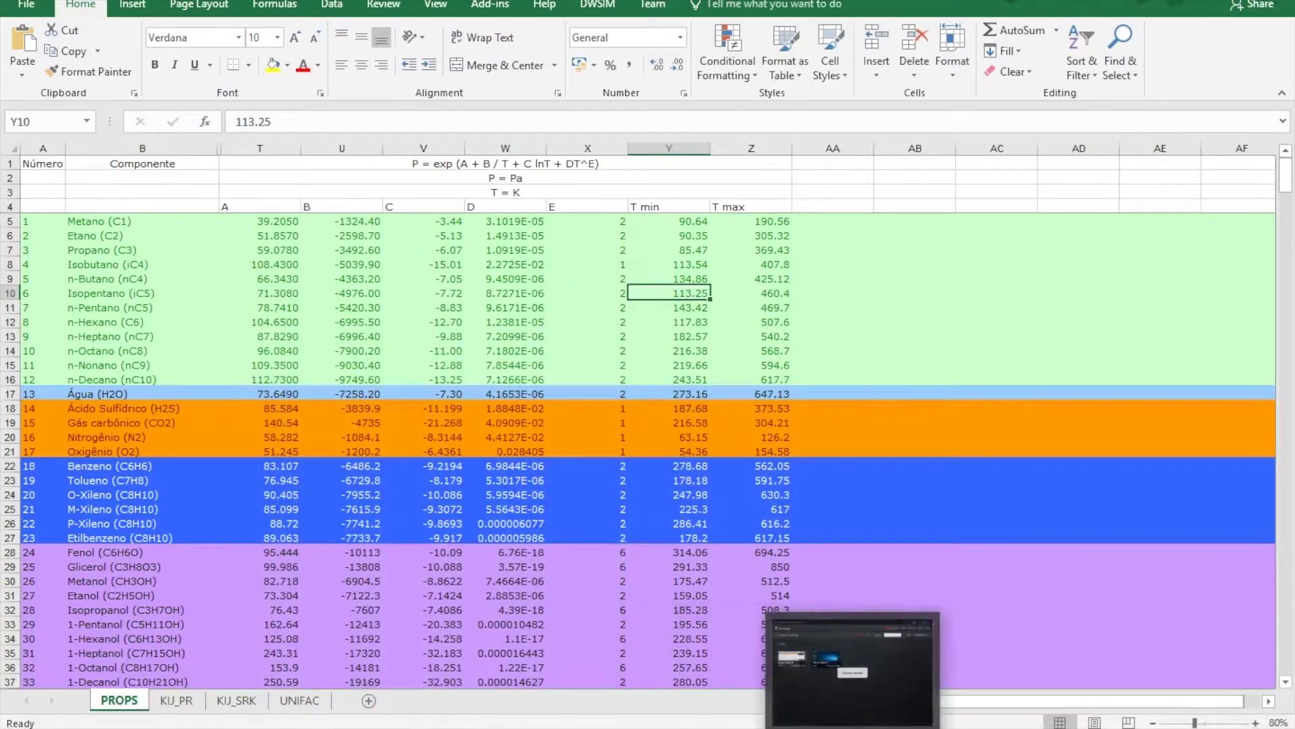
# Step: Go to the desktop and launch COFE to get a blank Flowsheet1
pyautogui.hotkey('alt', 'Tab')
pyautogui.hotkey('alt', 'Tab')
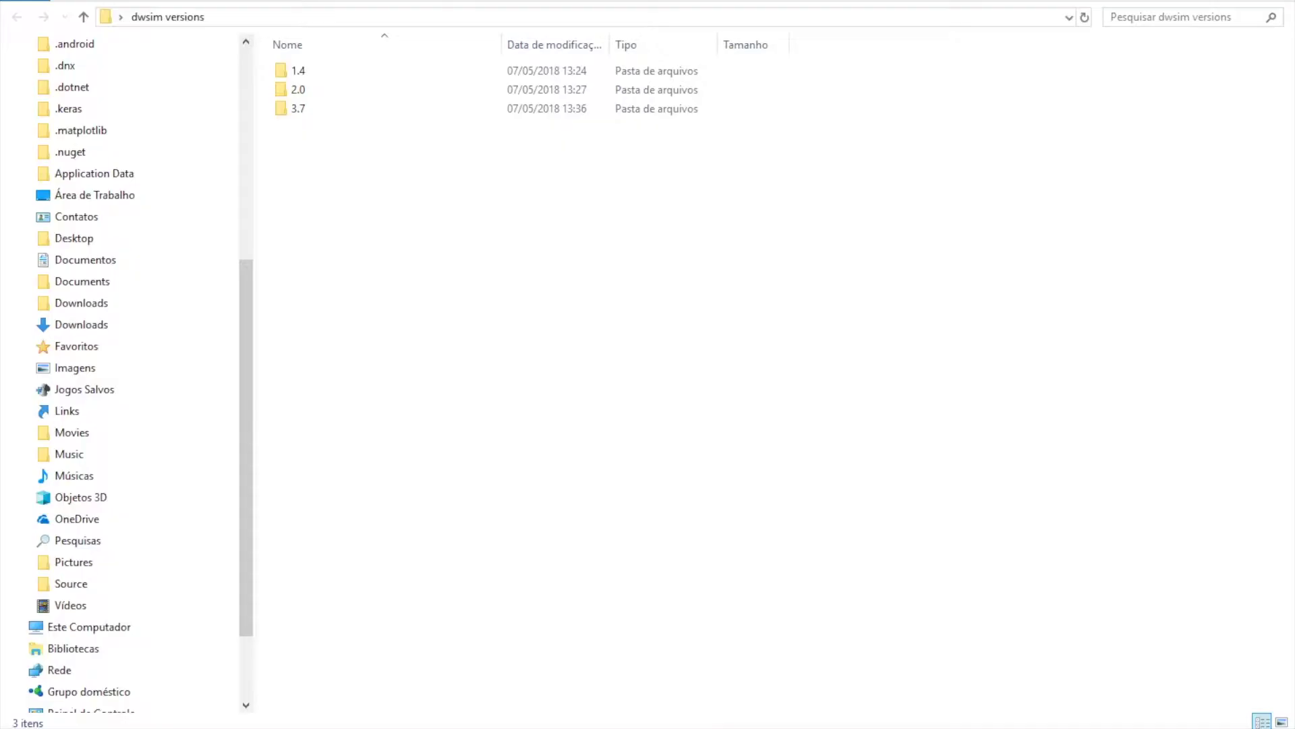
pyautogui.click(1292, 727)
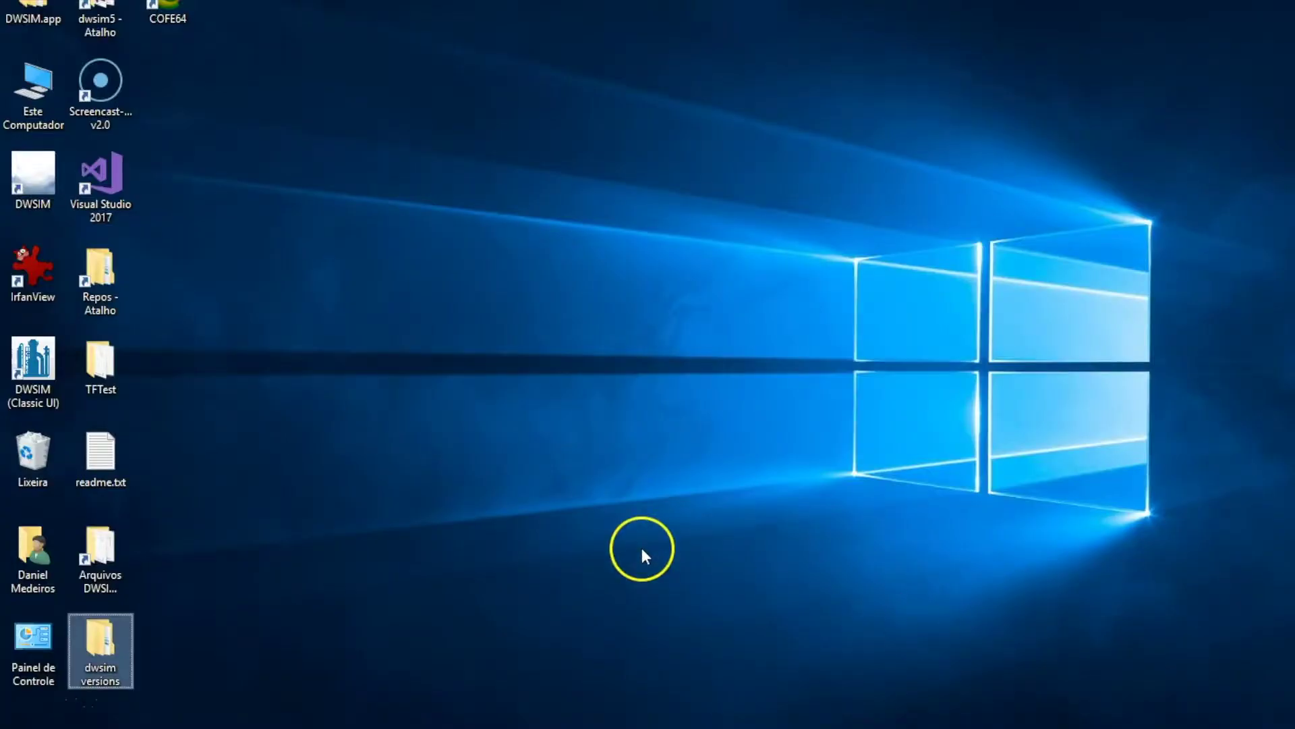
pyautogui.doubleClick(167, 12)
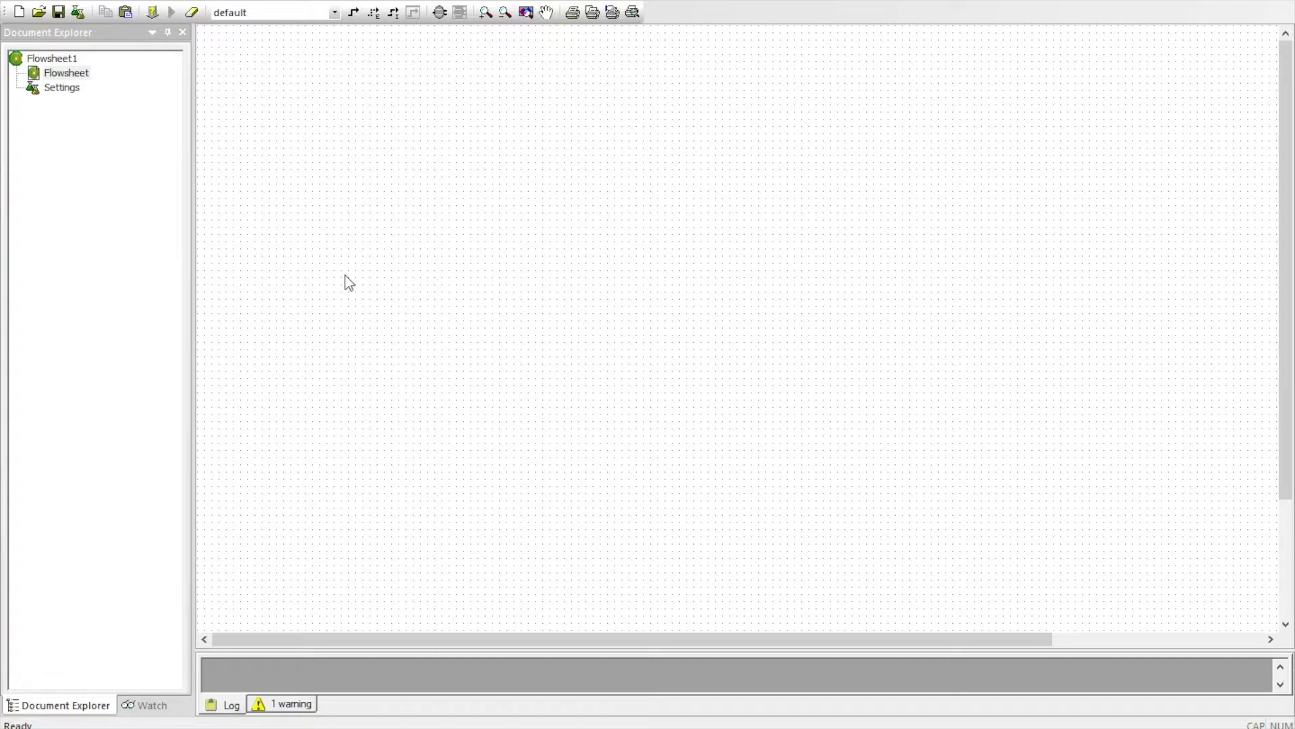
# Step: Start adding a property package from flowsheet Settings, choosing the TEA package manager
pyautogui.doubleClick(61, 88)
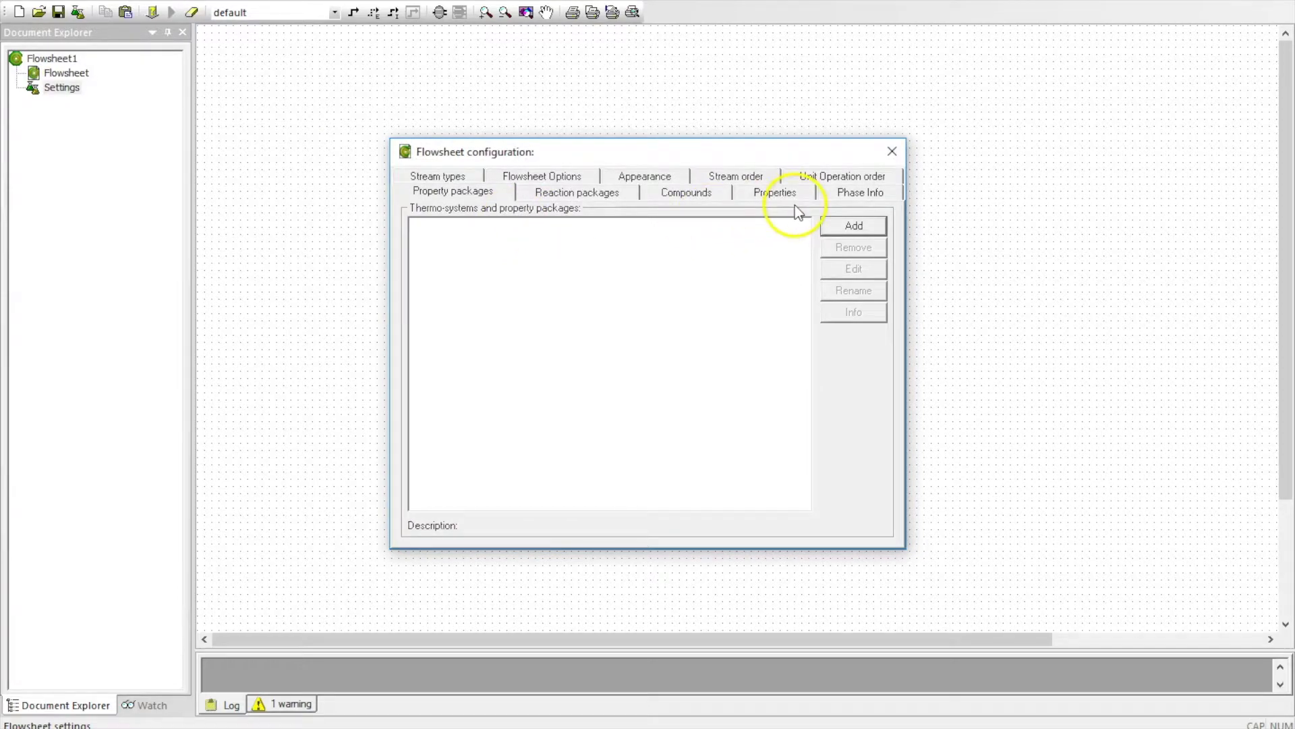
pyautogui.click(855, 224)
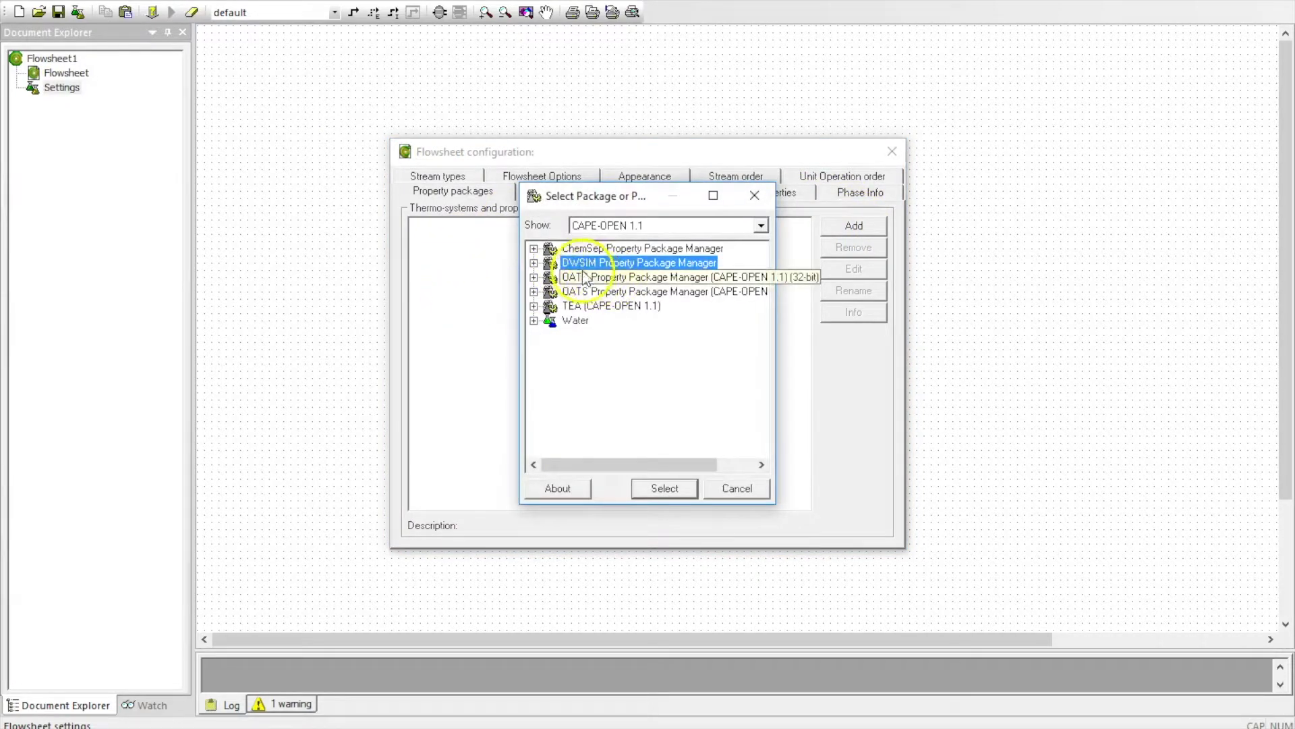
pyautogui.click(534, 262)
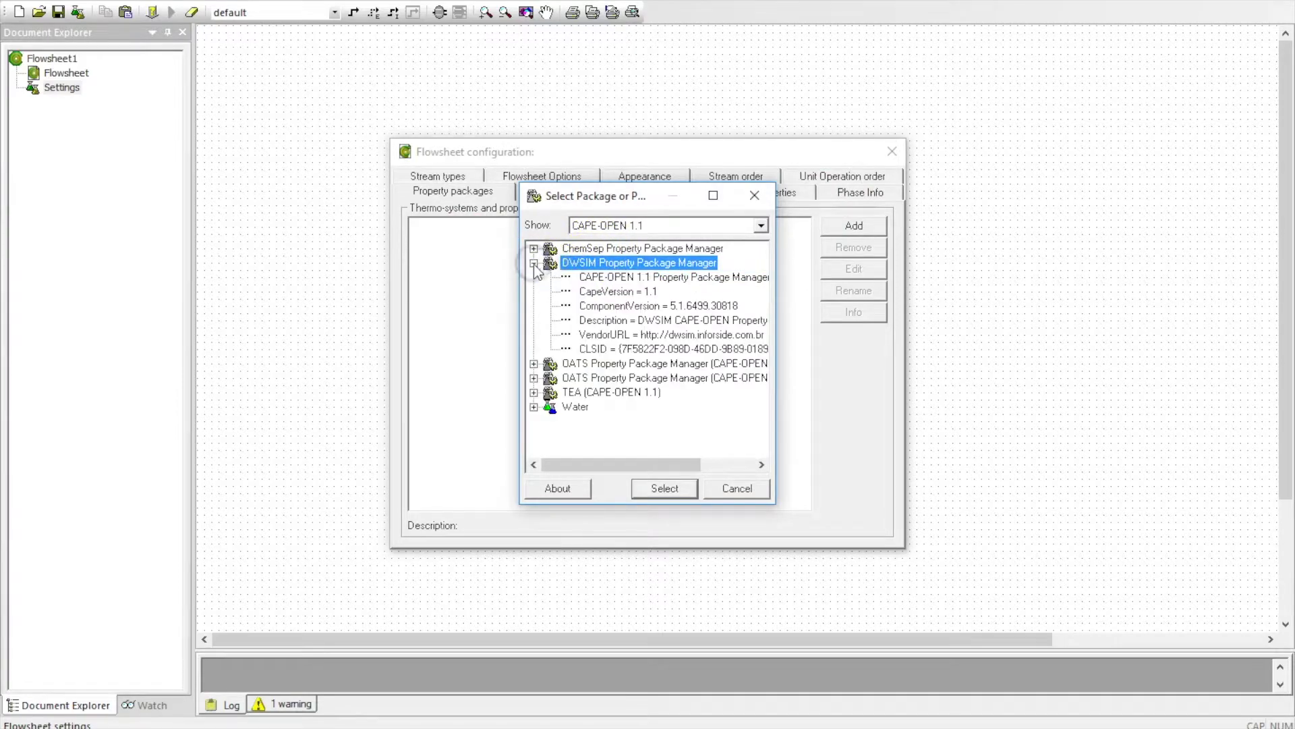
pyautogui.click(534, 262)
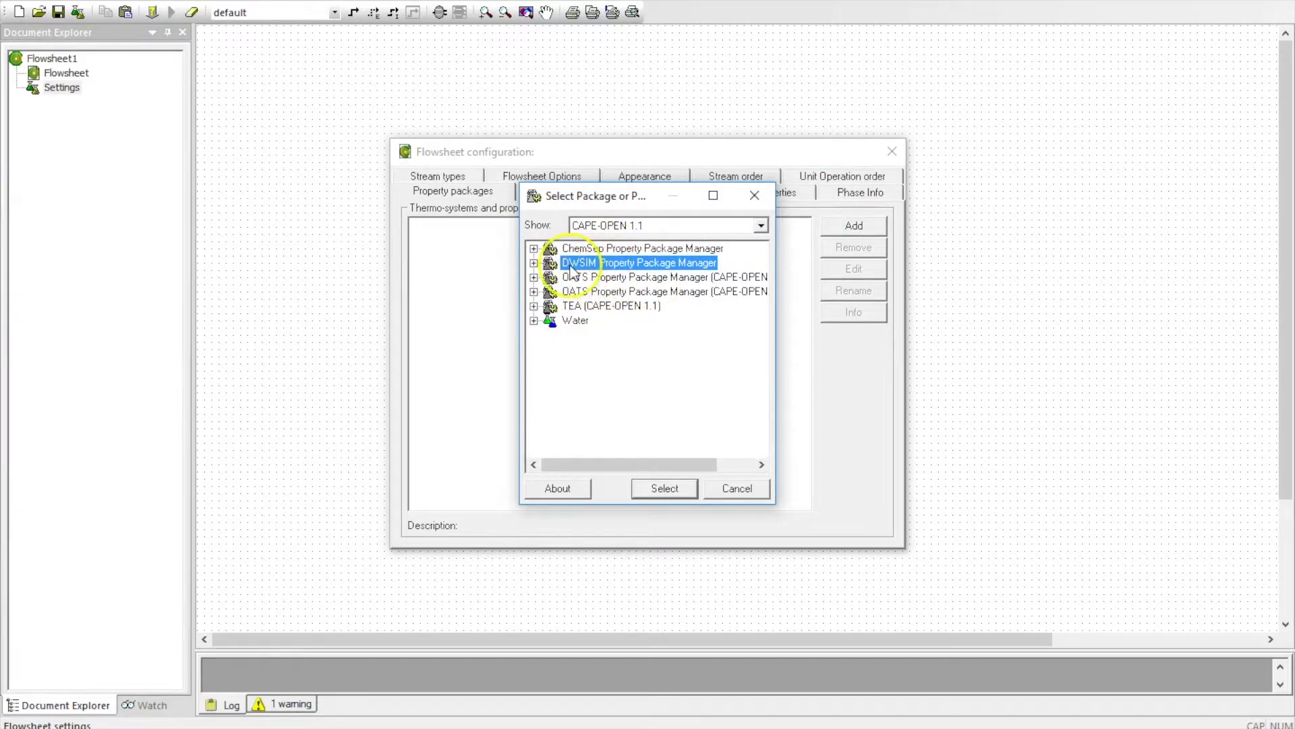
pyautogui.press('Down')
pyautogui.press('Down')
pyautogui.press('Down')
pyautogui.press('Down')
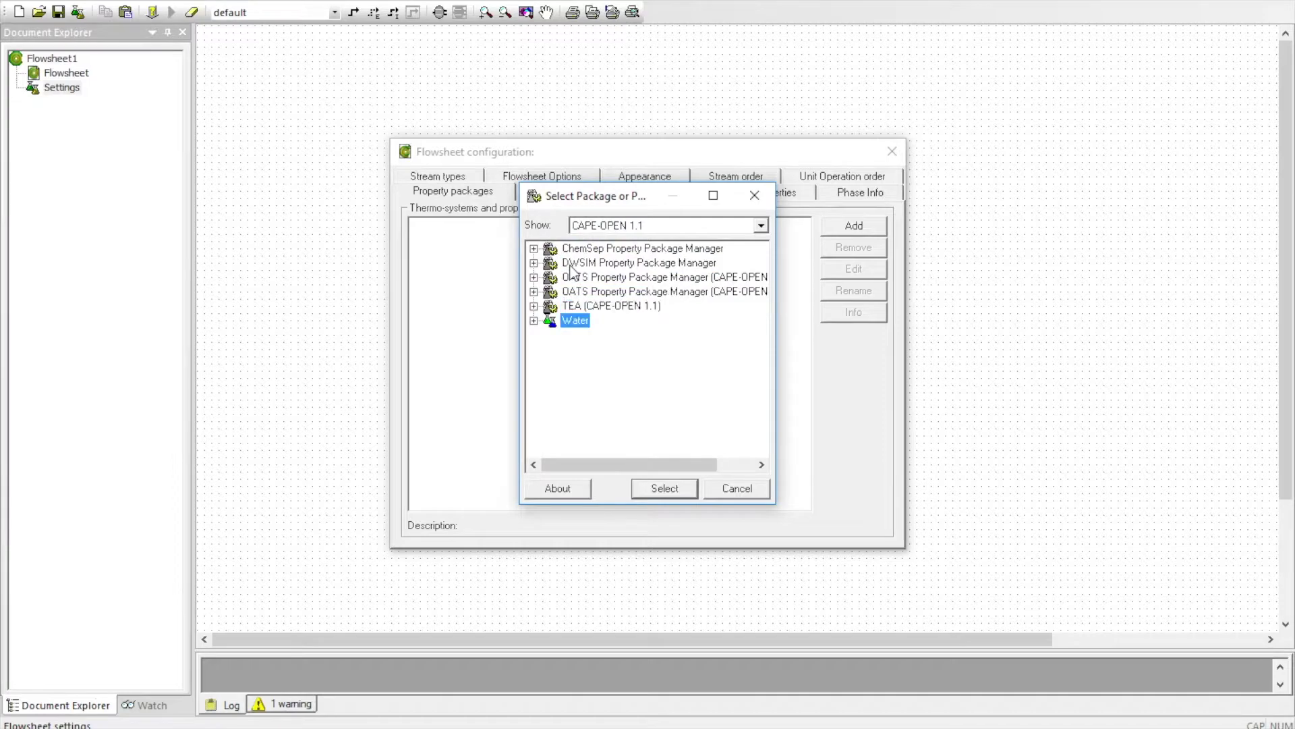
pyautogui.press('Up')
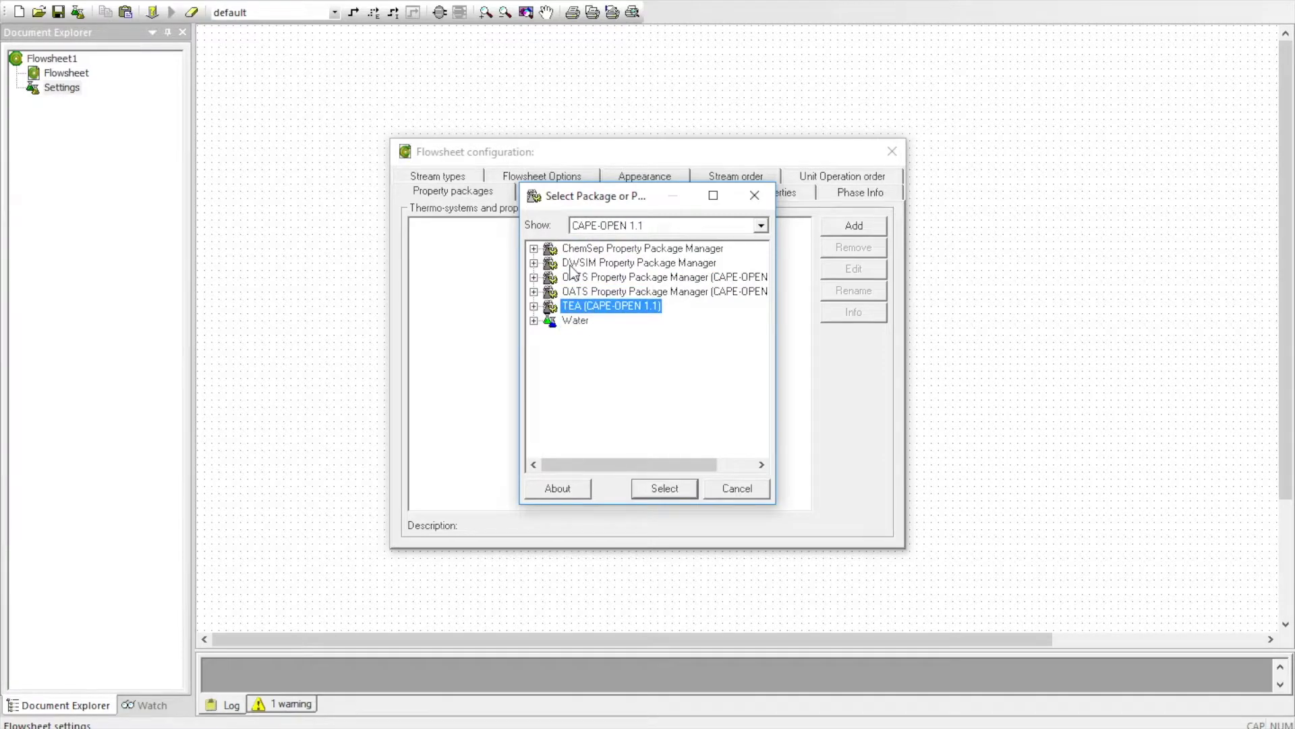
pyautogui.click(534, 307)
pyautogui.click(659, 489)
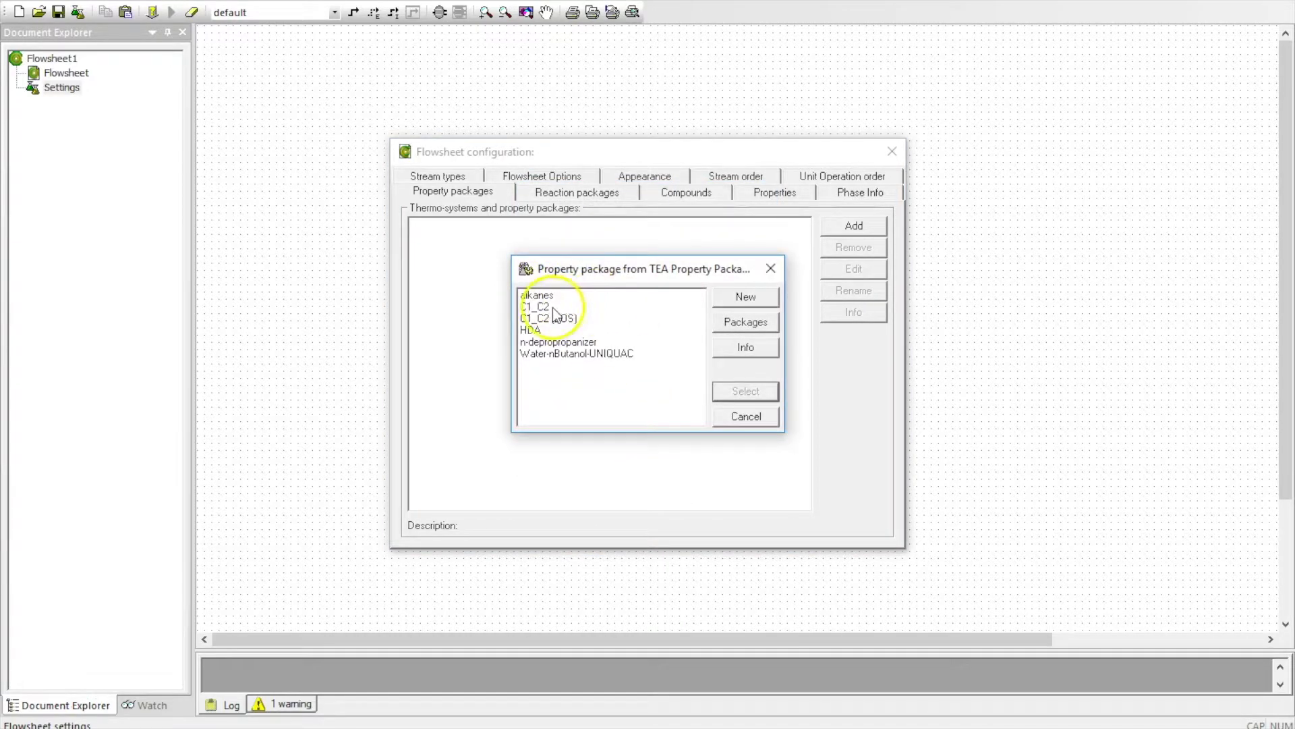
# Step: Add the C1_C2 package and assign it to the default stream type
pyautogui.click(578, 307)
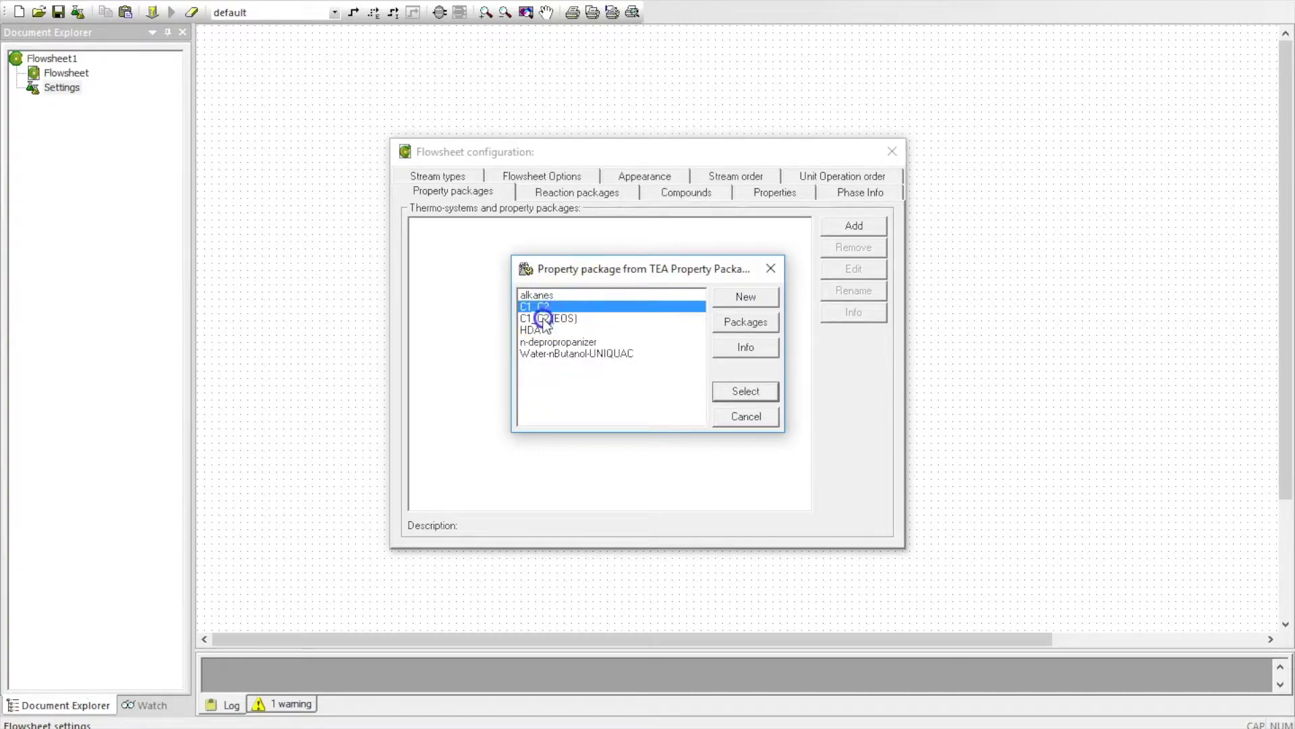
pyautogui.press('Down')
pyautogui.press('Down')
pyautogui.press('Down')
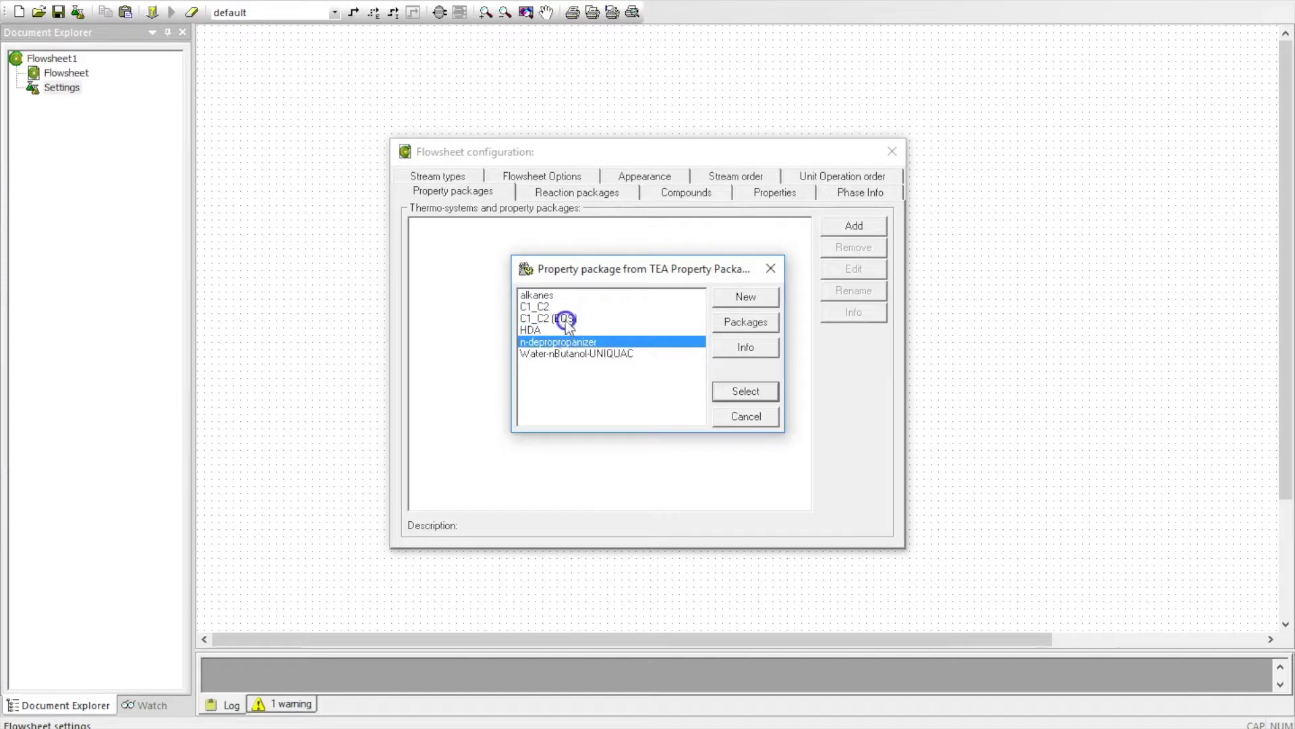
pyautogui.click(565, 319)
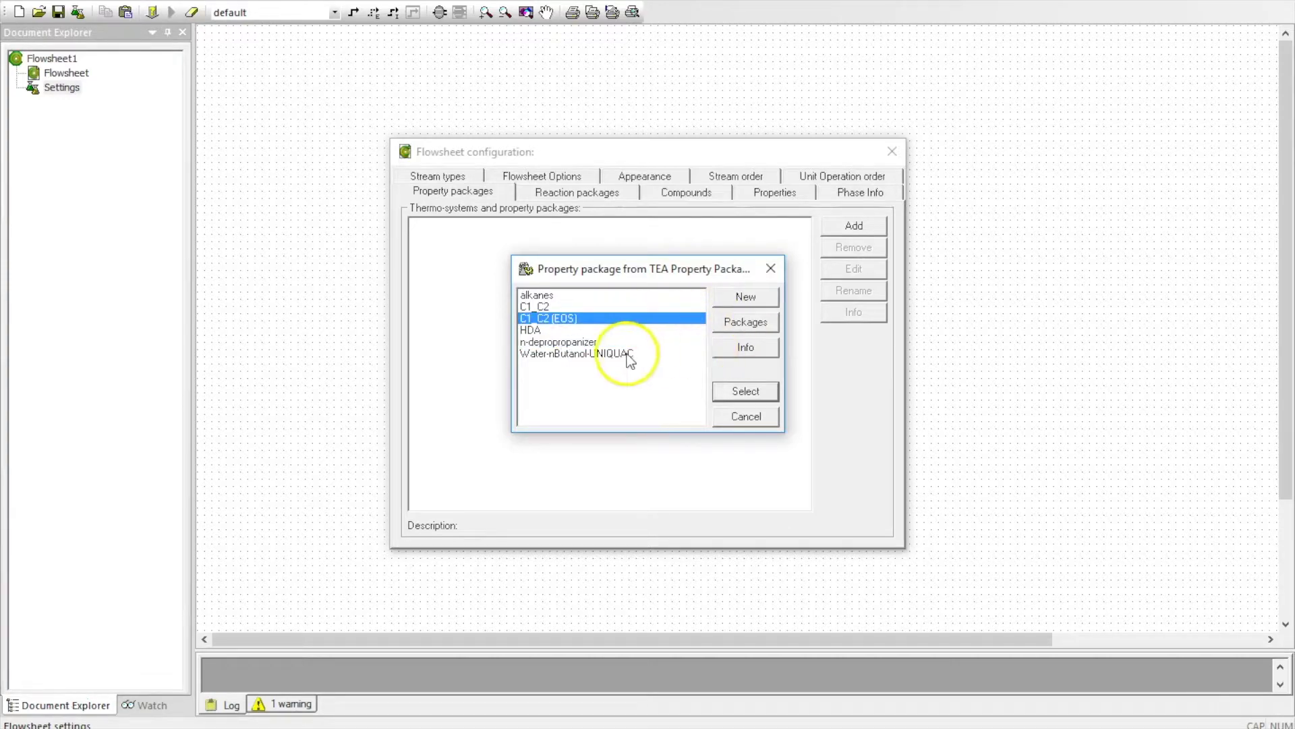
pyautogui.click(552, 295)
pyautogui.click(550, 307)
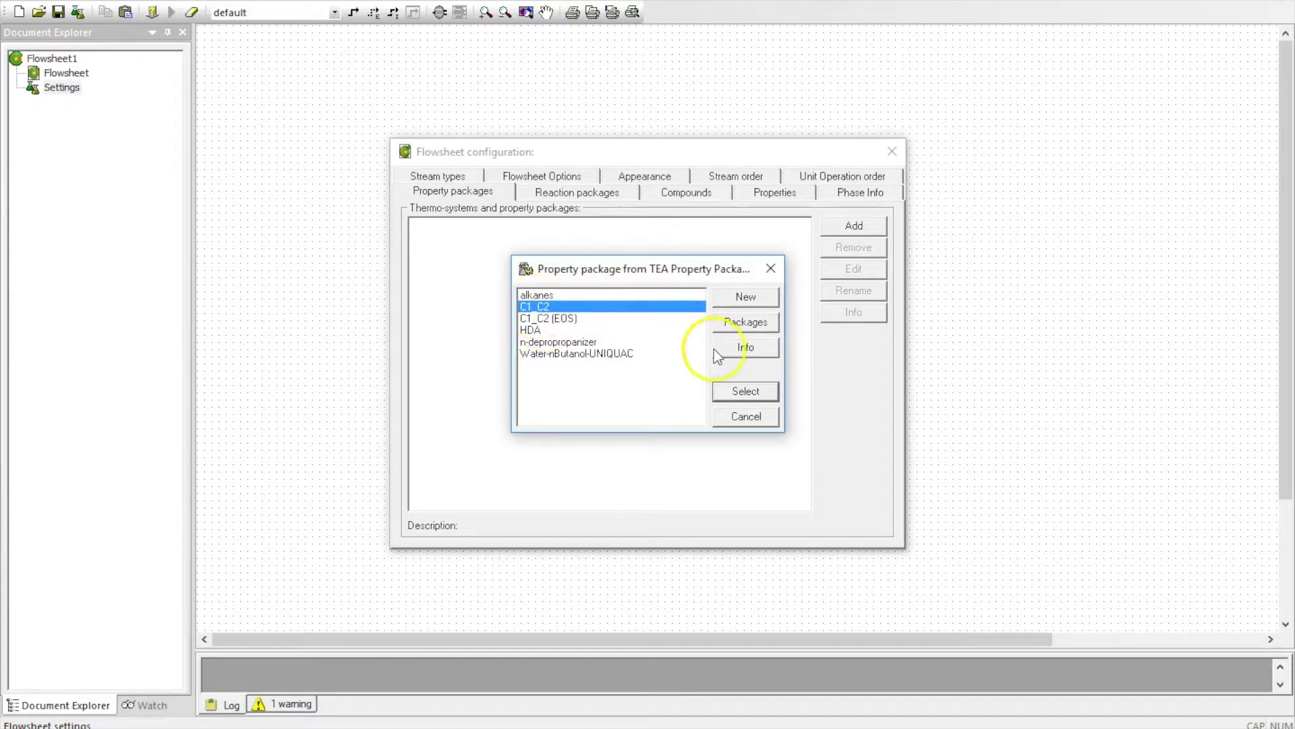
pyautogui.click(726, 390)
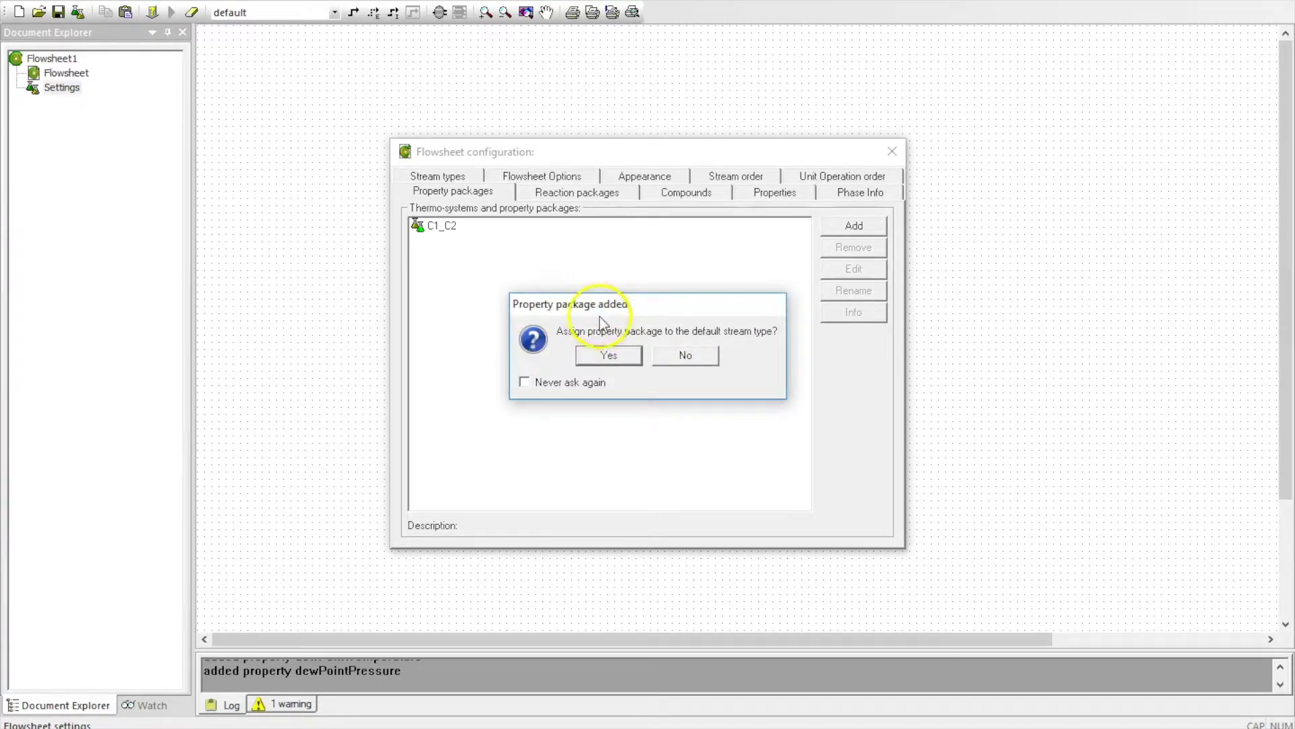
pyautogui.click(608, 355)
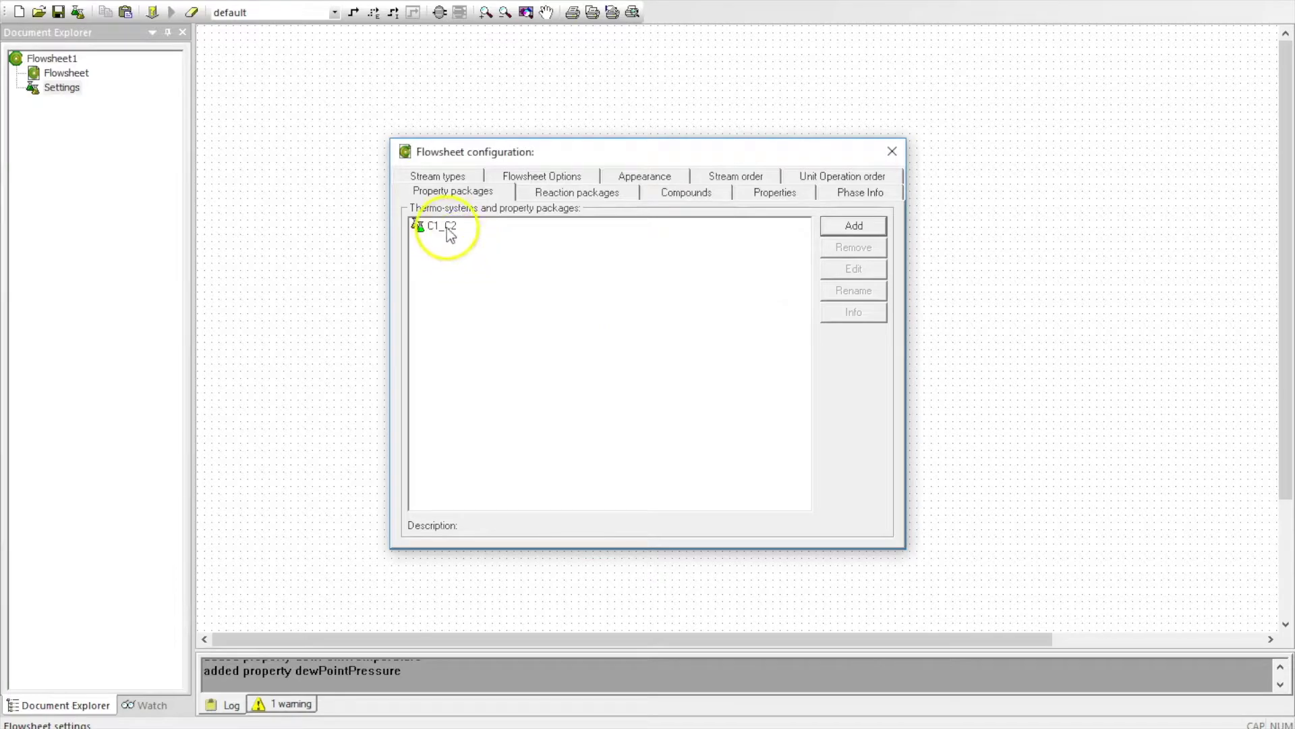
pyautogui.click(445, 228)
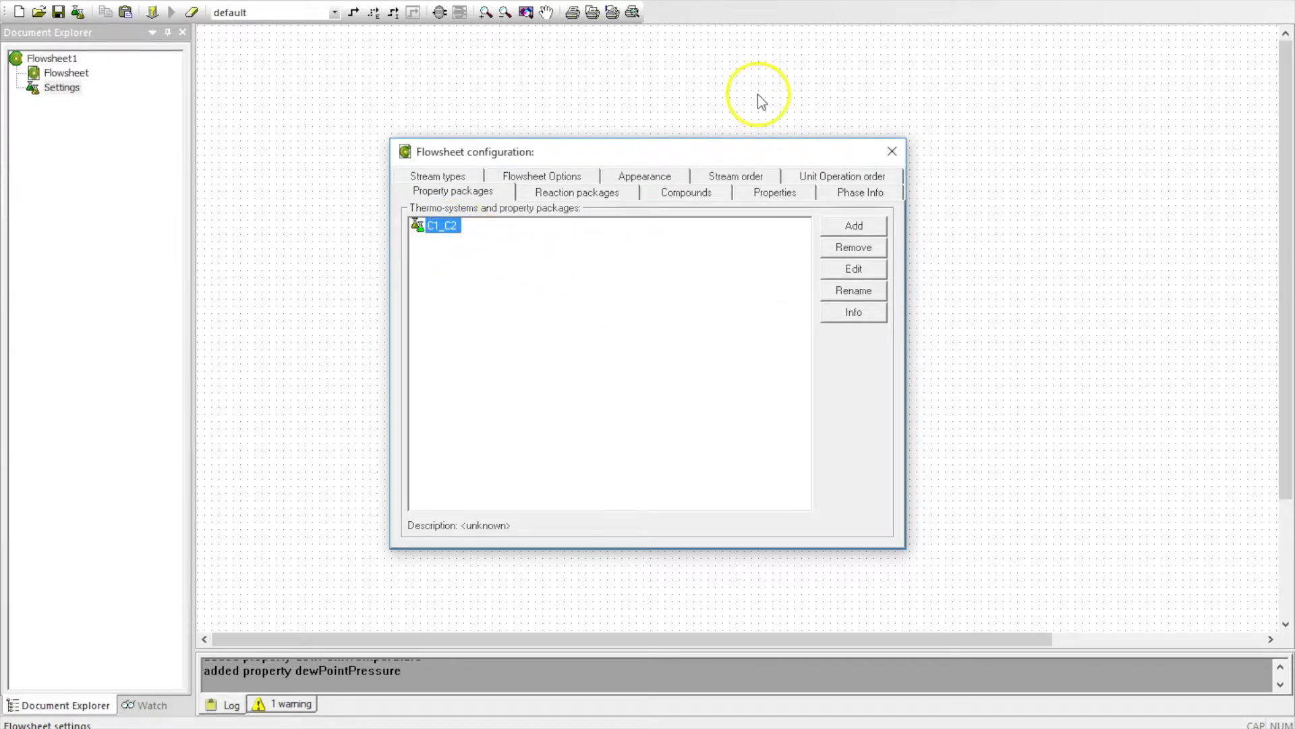
# Step: Edit the C1_C2 package definition and switch it to Advanced mode
pyautogui.click(854, 268)
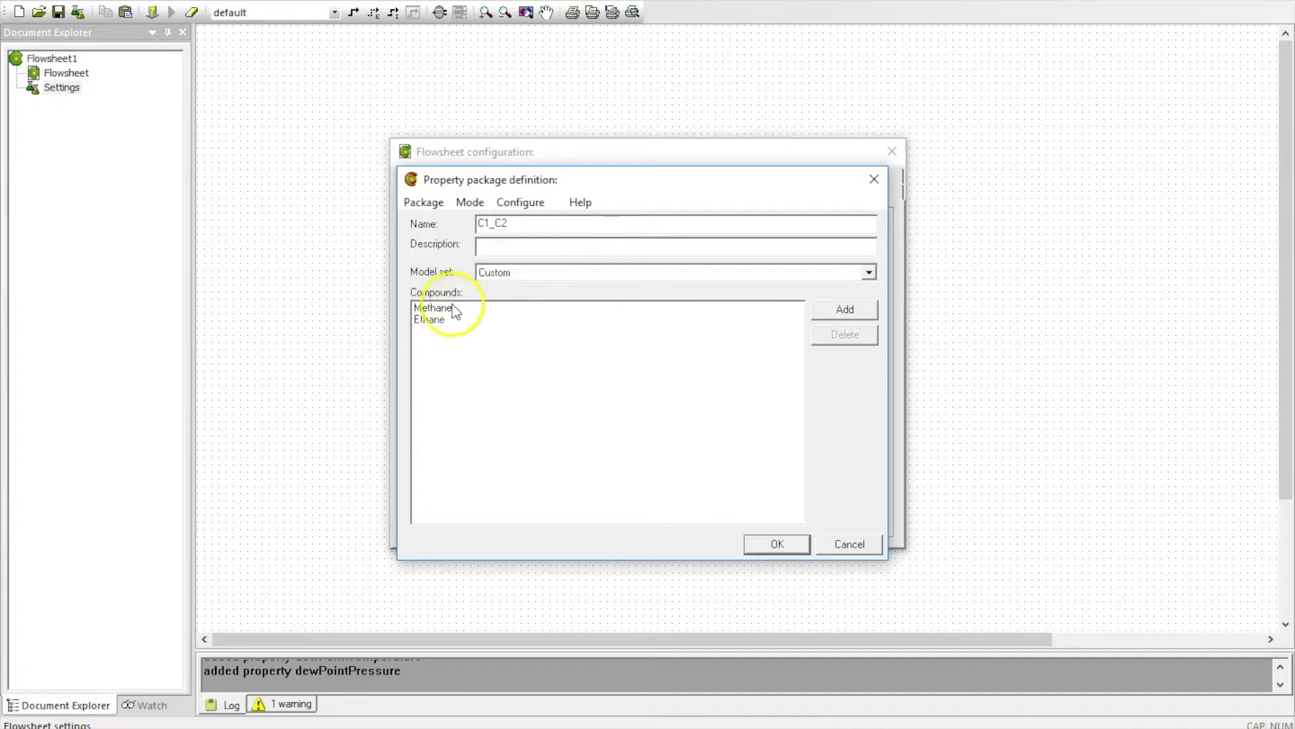
pyautogui.click(437, 308)
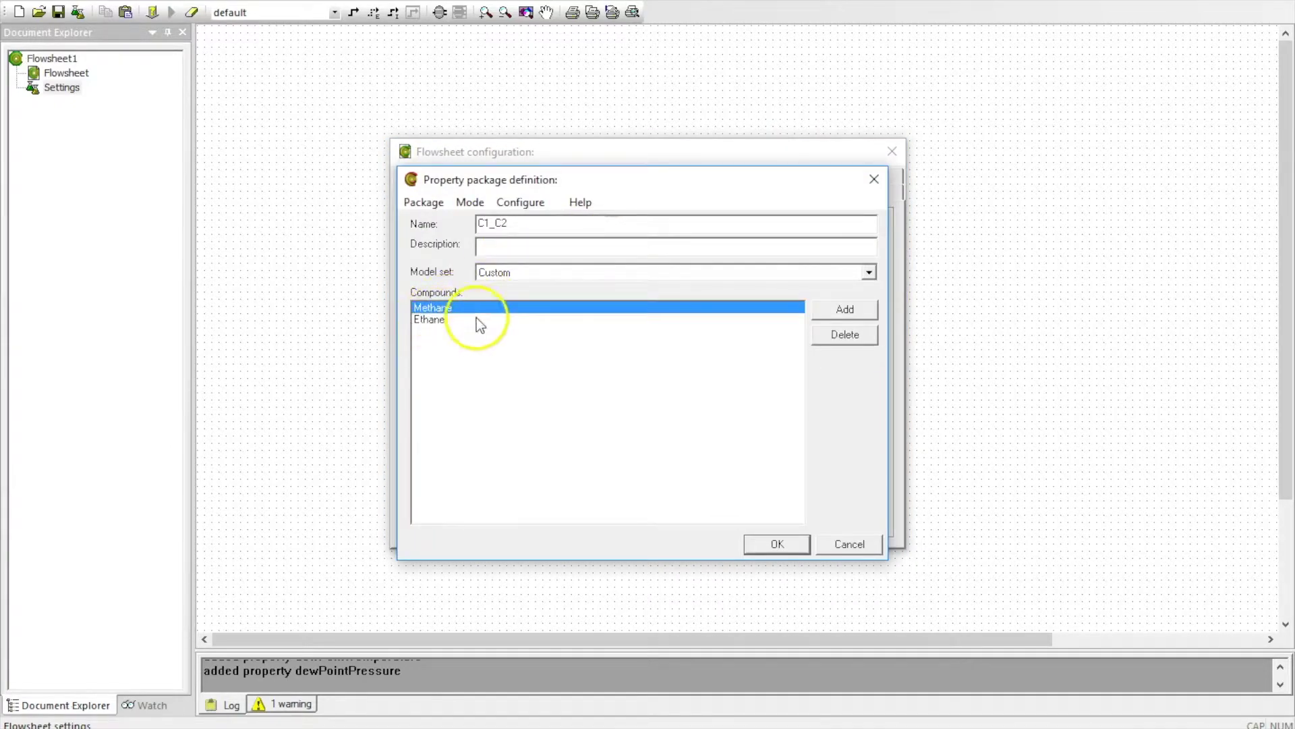
pyautogui.click(482, 209)
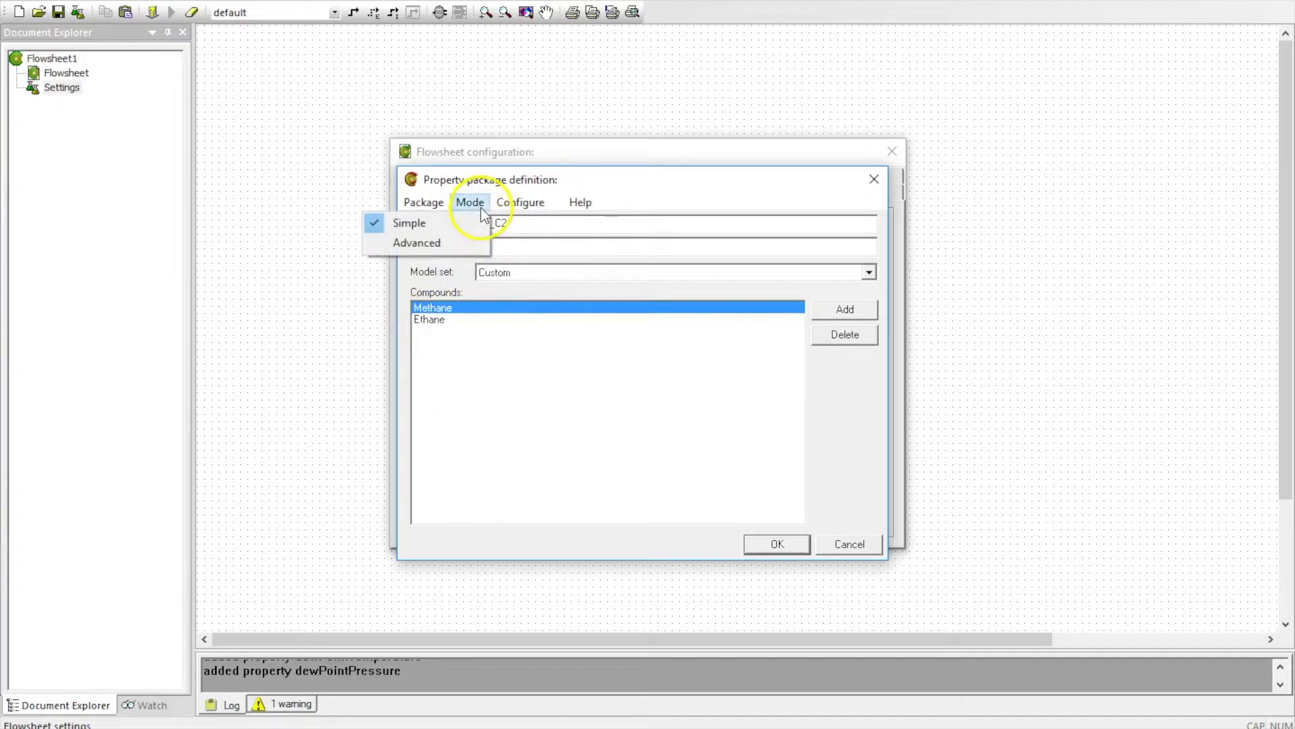
pyautogui.click(468, 241)
pyautogui.click(524, 237)
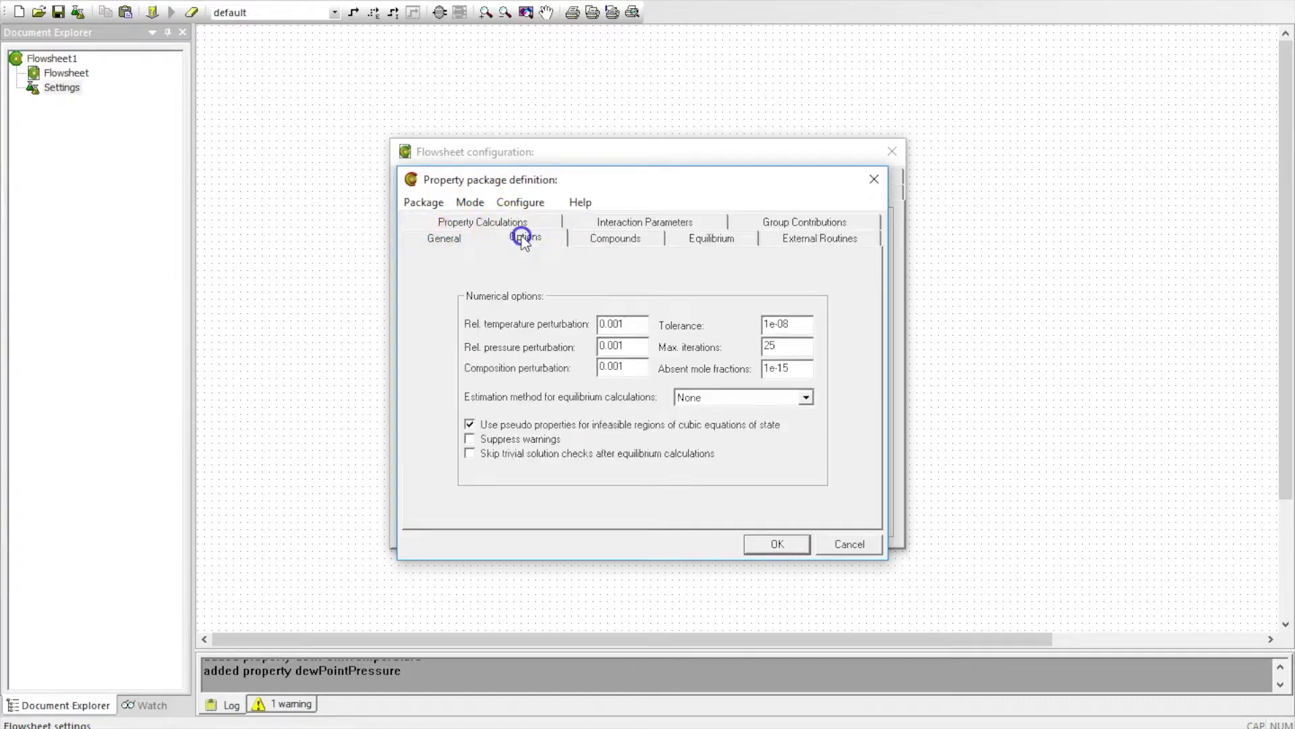
# Step: Keep VLE Server as the equilibrium server, then view the property calculation methods
pyautogui.click(711, 237)
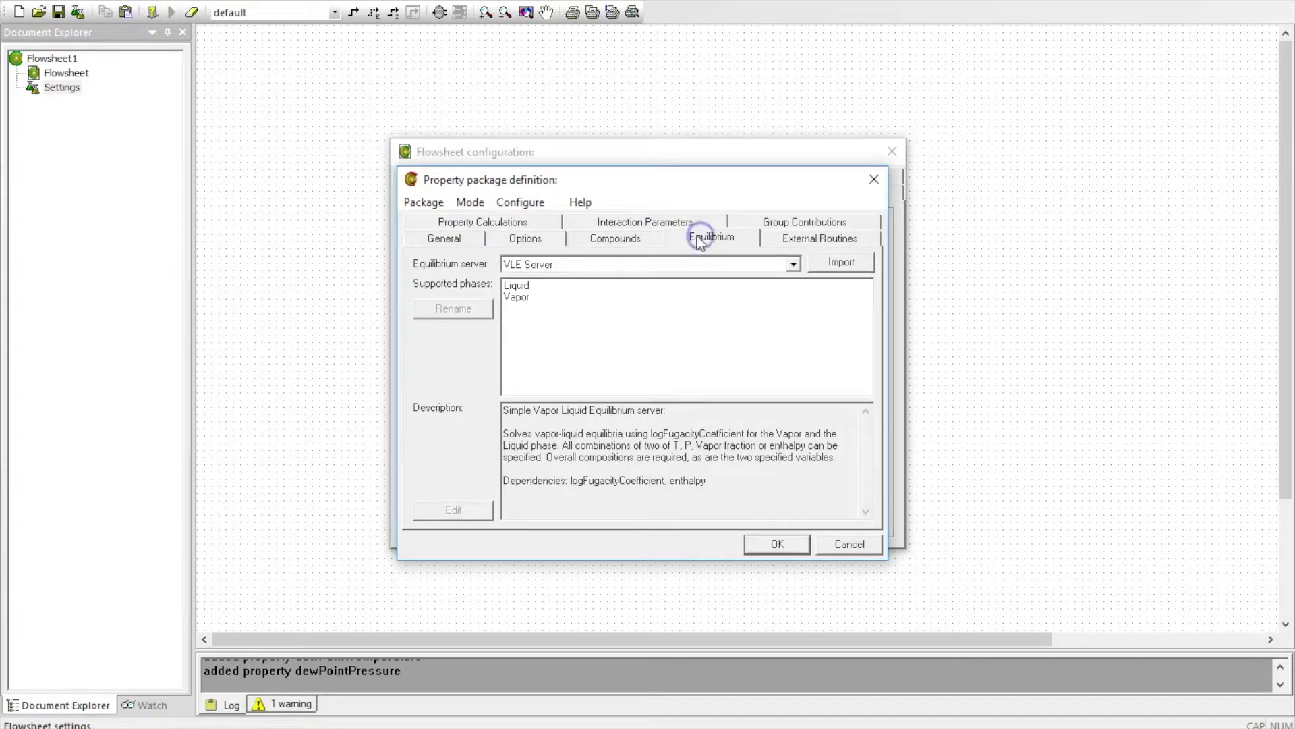
pyautogui.click(615, 264)
pyautogui.click(614, 263)
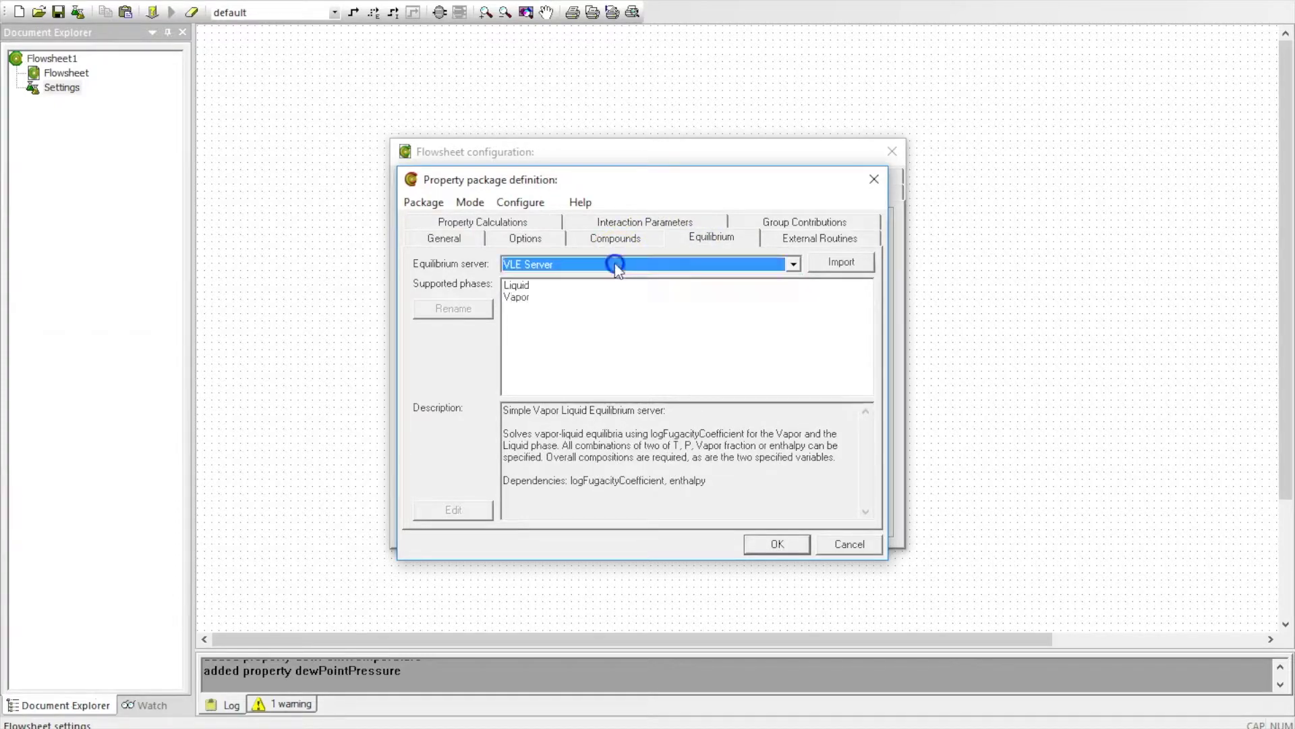
pyautogui.click(614, 264)
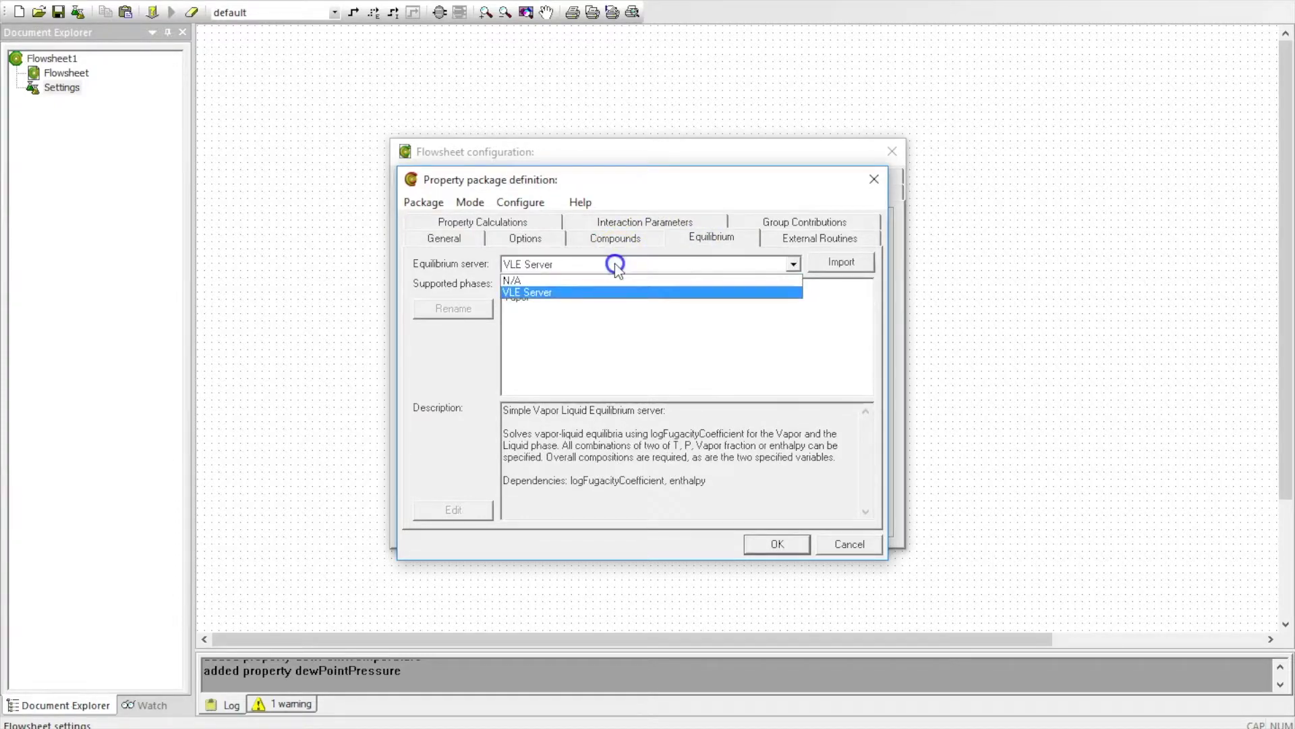
pyautogui.click(535, 292)
pyautogui.click(543, 290)
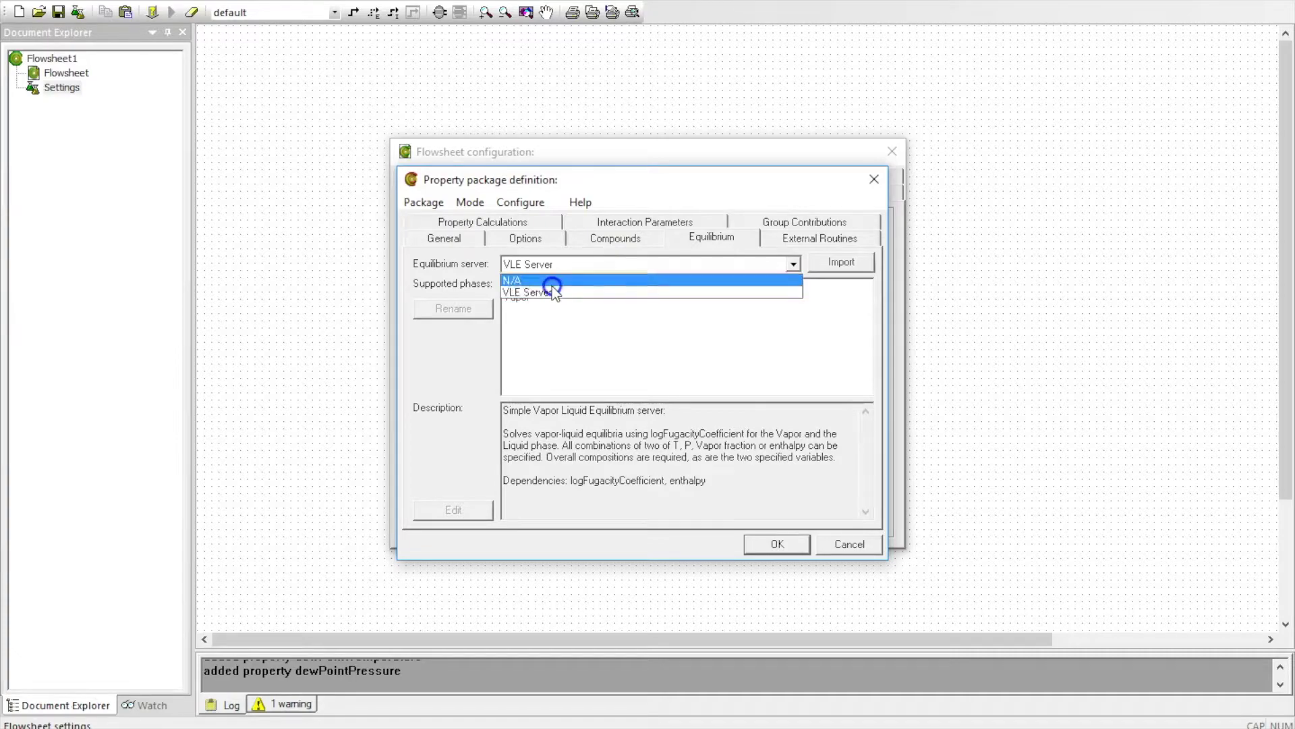
pyautogui.click(565, 296)
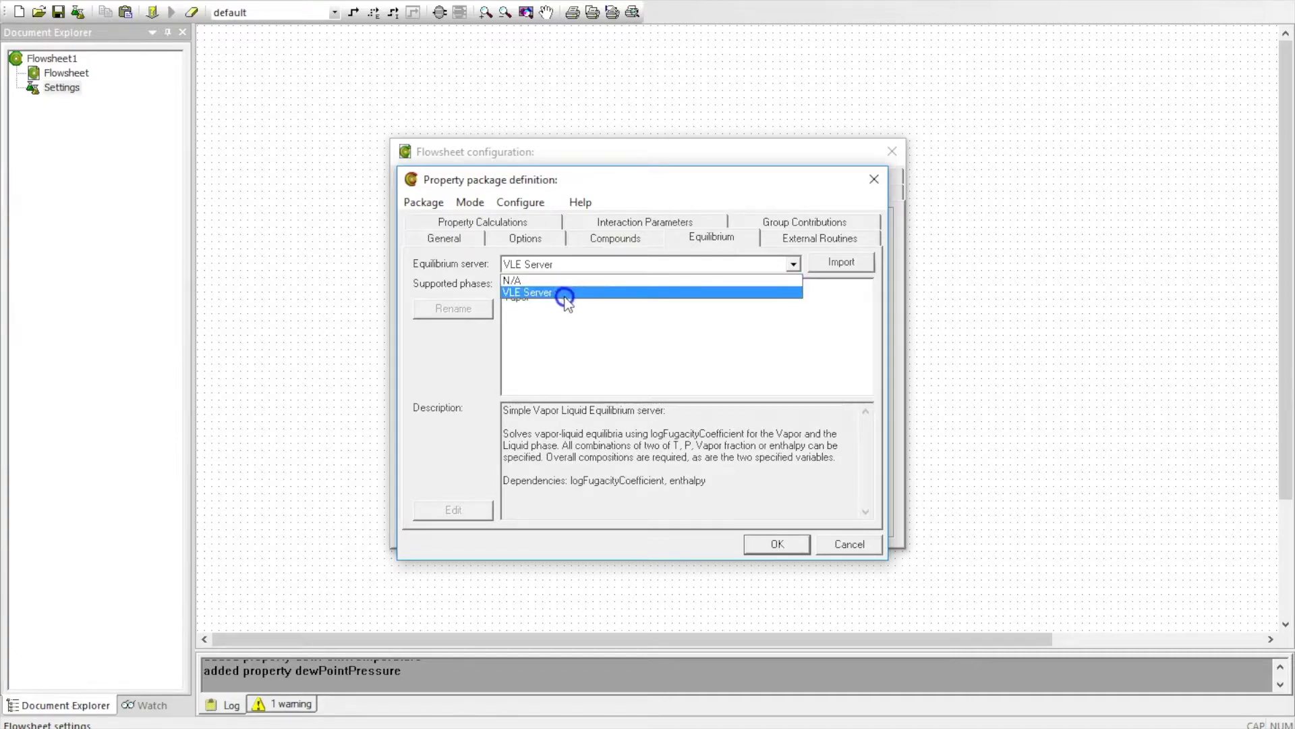
pyautogui.click(594, 263)
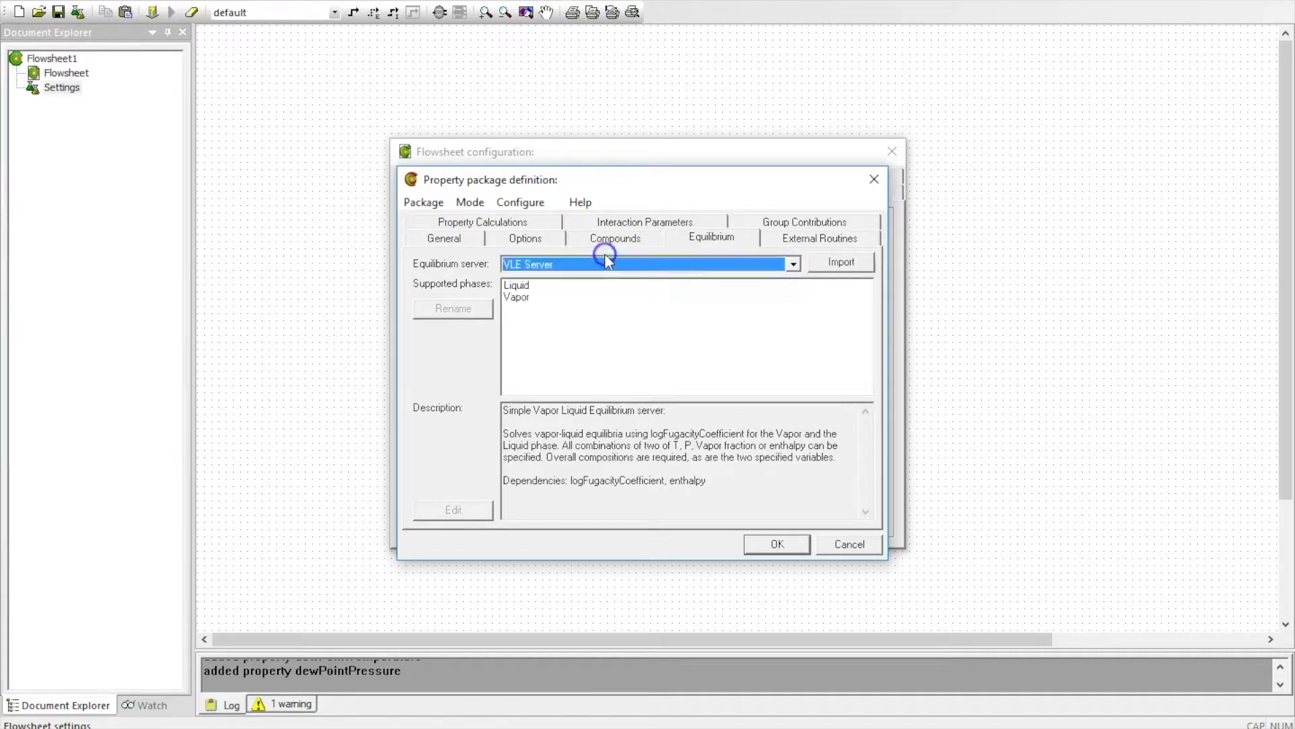
pyautogui.click(519, 222)
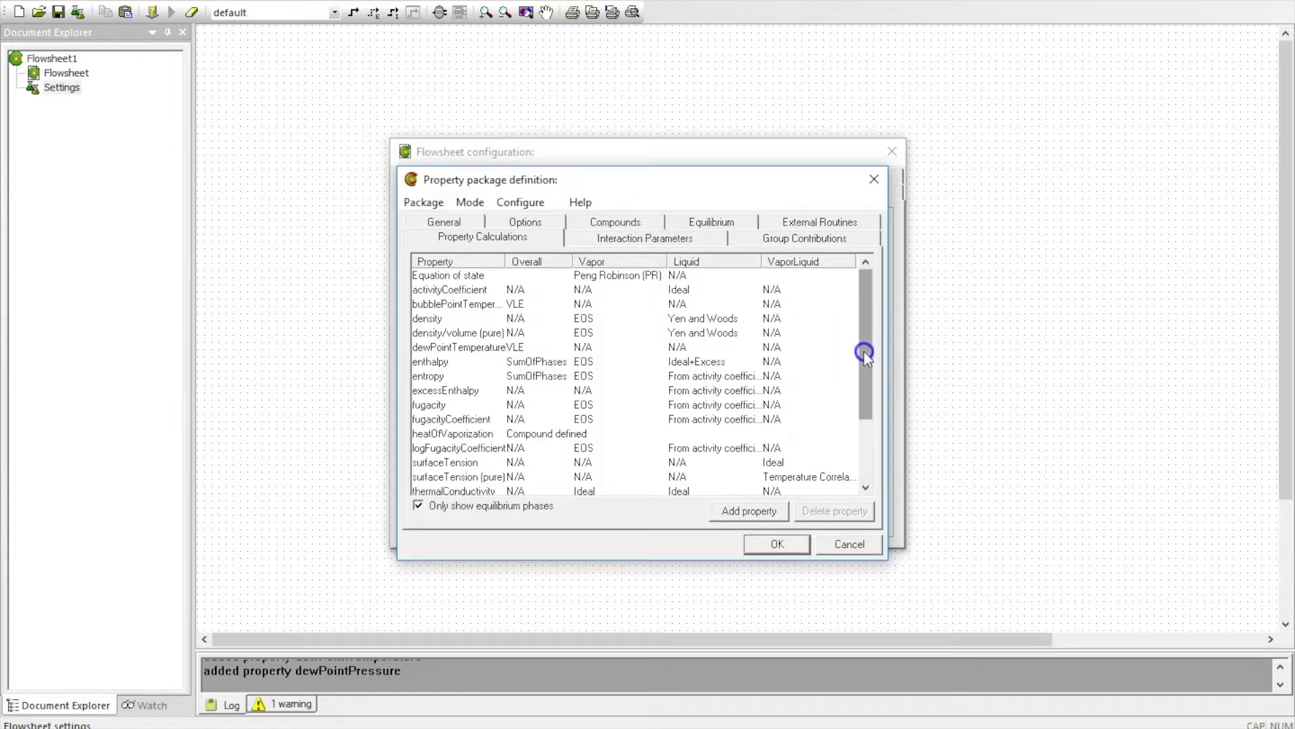
# Step: Review interaction parameters, external routines, compounds and equilibrium, then accept the C1_C2 definition with OK
pyautogui.moveTo(864, 354); pyautogui.dragTo(864, 287)
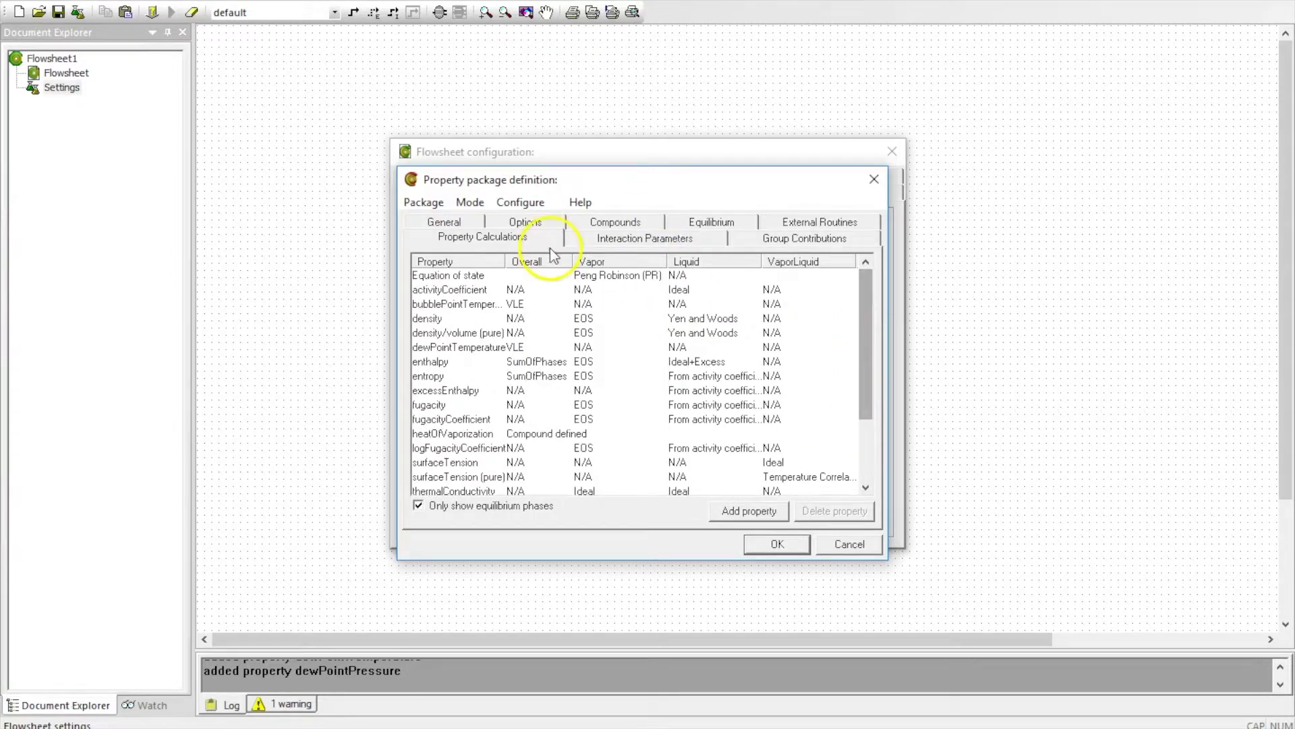
pyautogui.click(605, 238)
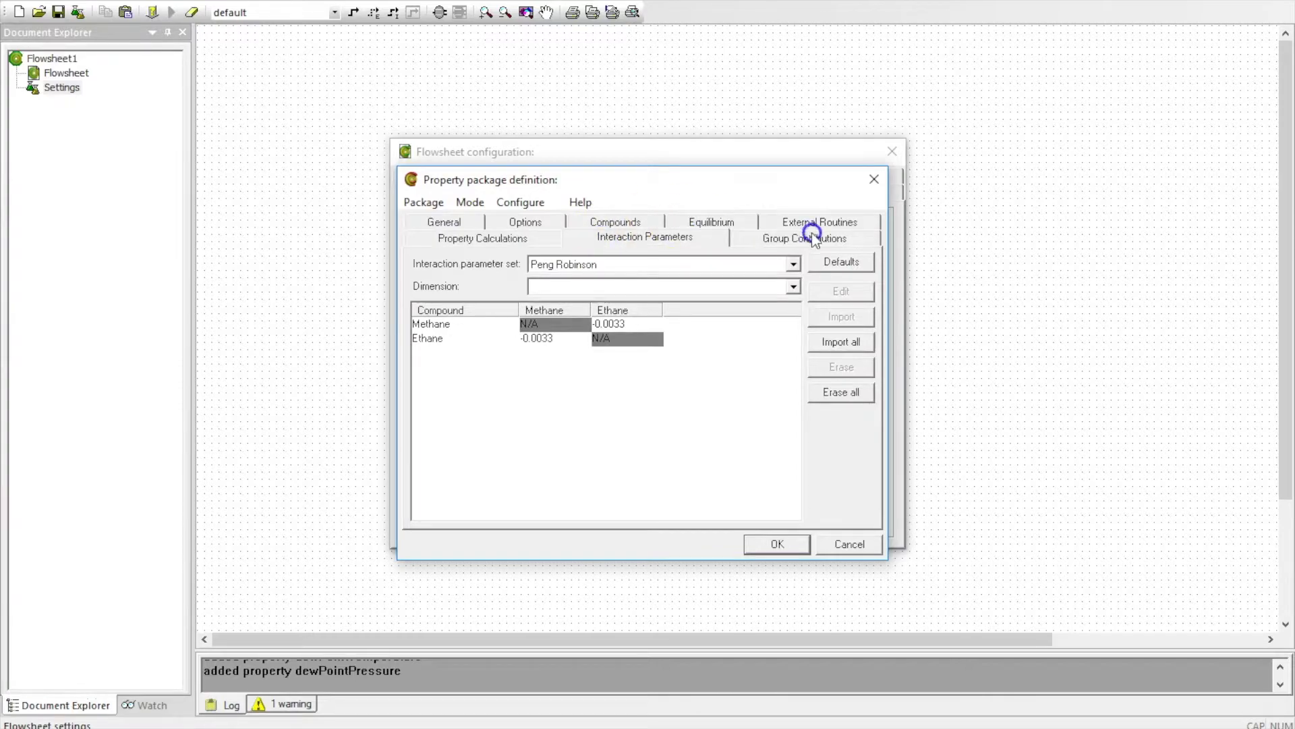
pyautogui.click(779, 240)
pyautogui.click(796, 227)
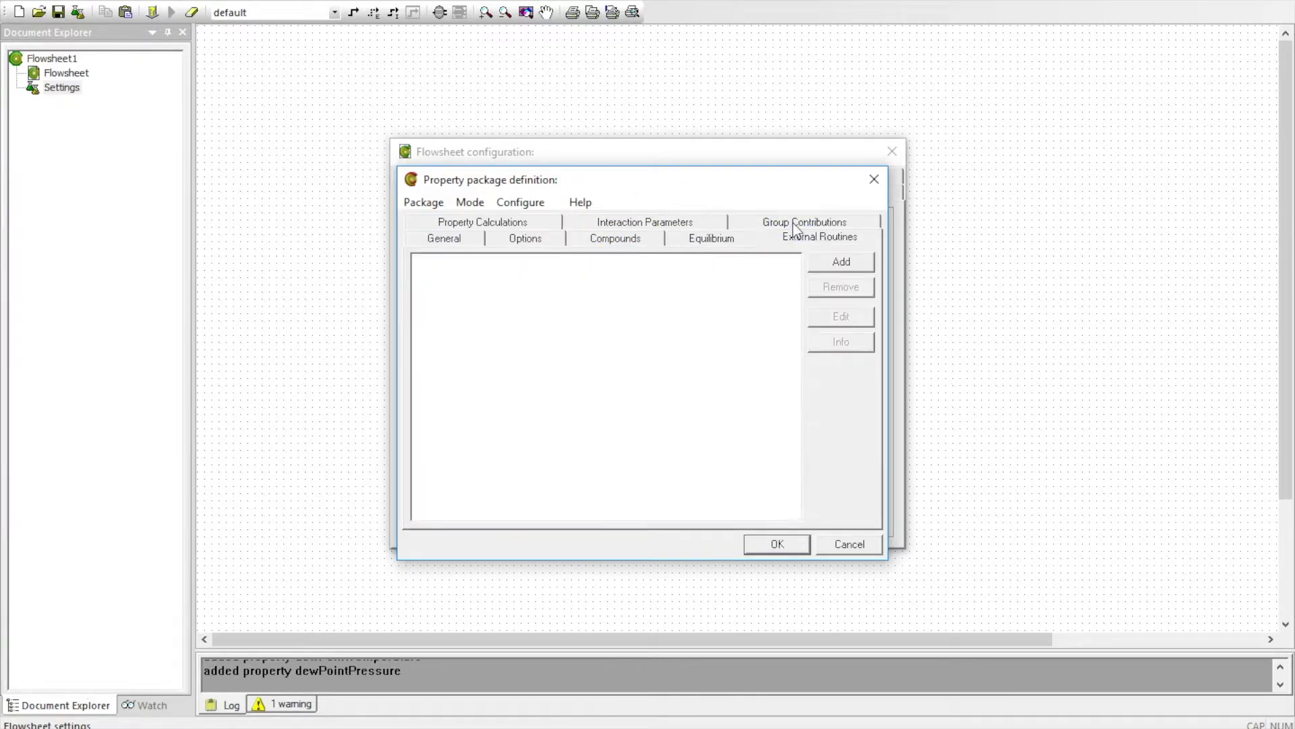
pyautogui.click(714, 243)
pyautogui.click(641, 243)
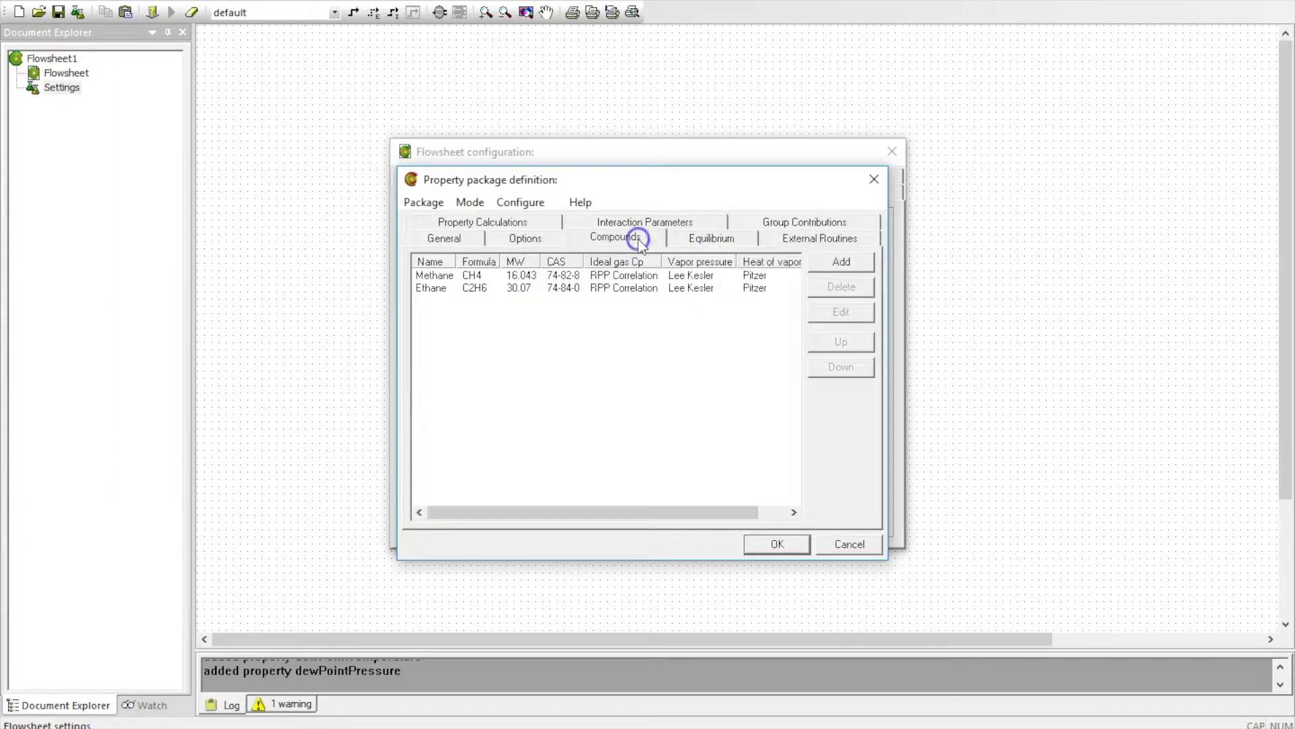
pyautogui.click(707, 243)
pyautogui.click(761, 241)
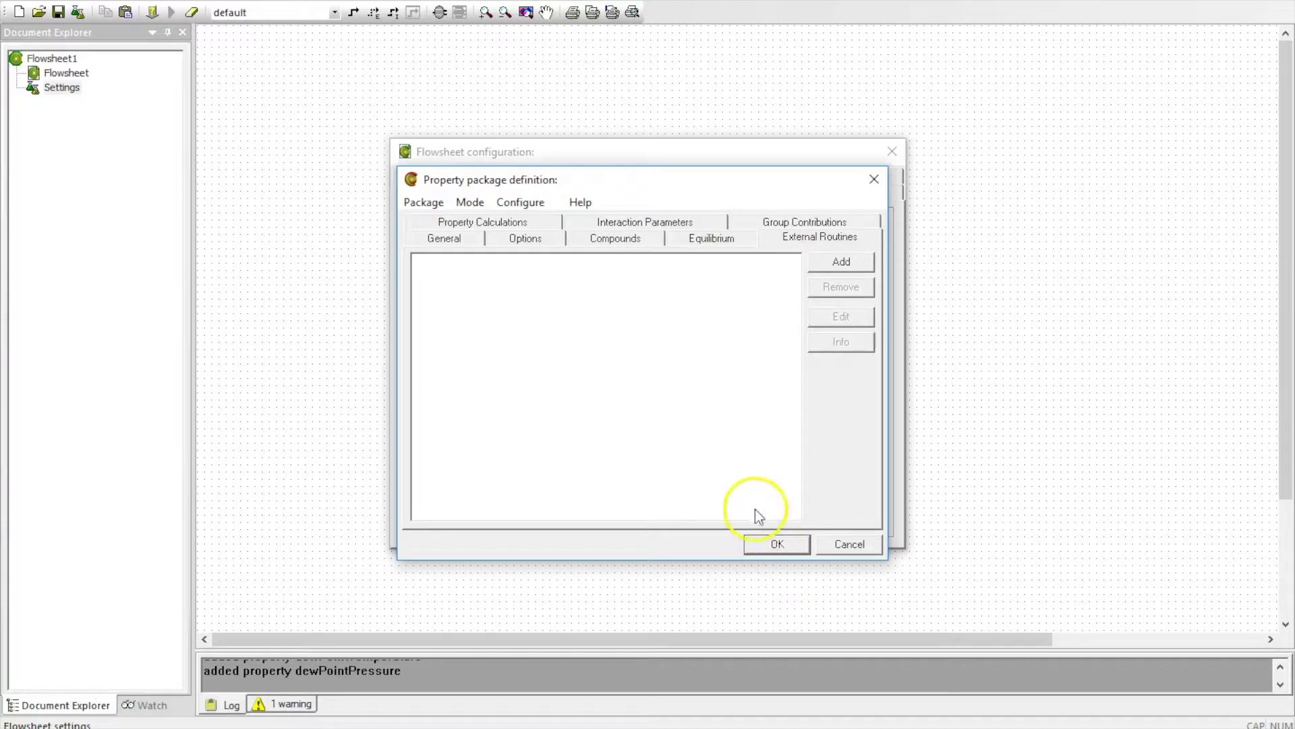
pyautogui.click(778, 542)
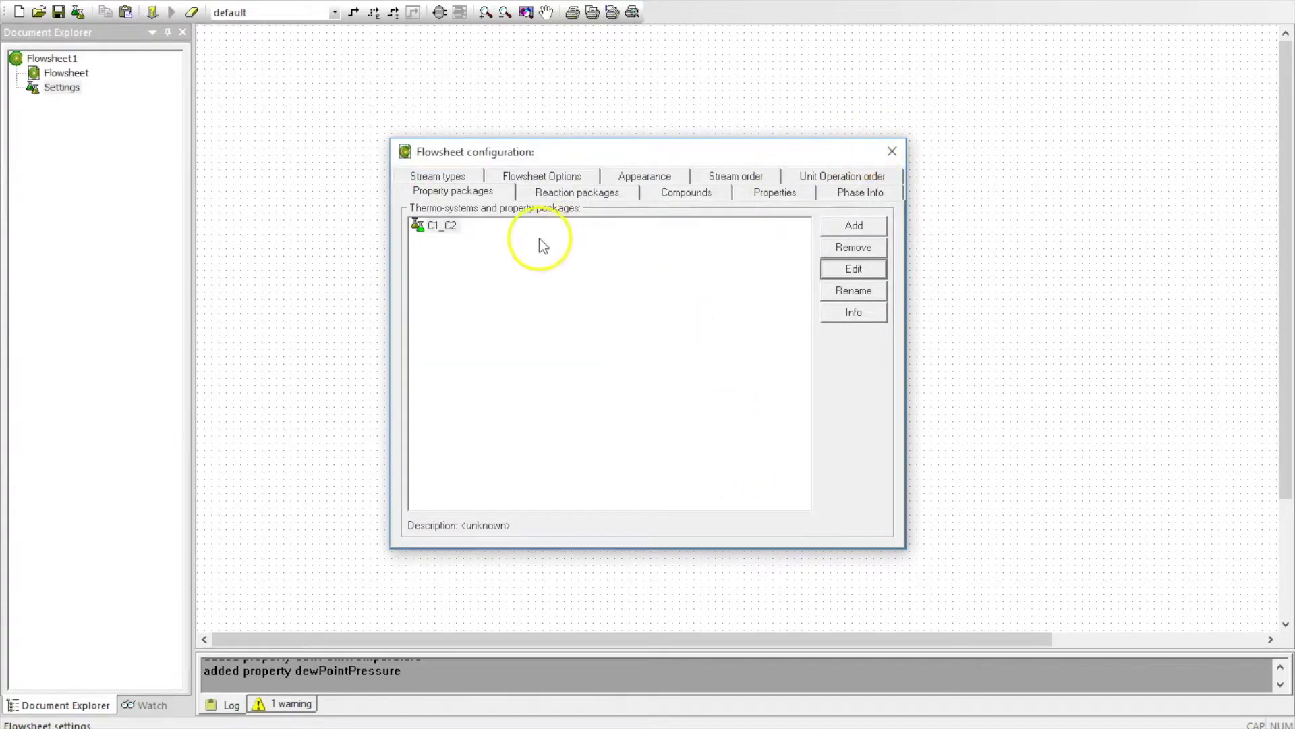
# Step: Close the flowsheet configuration and draw a new material stream on the canvas
pyautogui.click(441, 228)
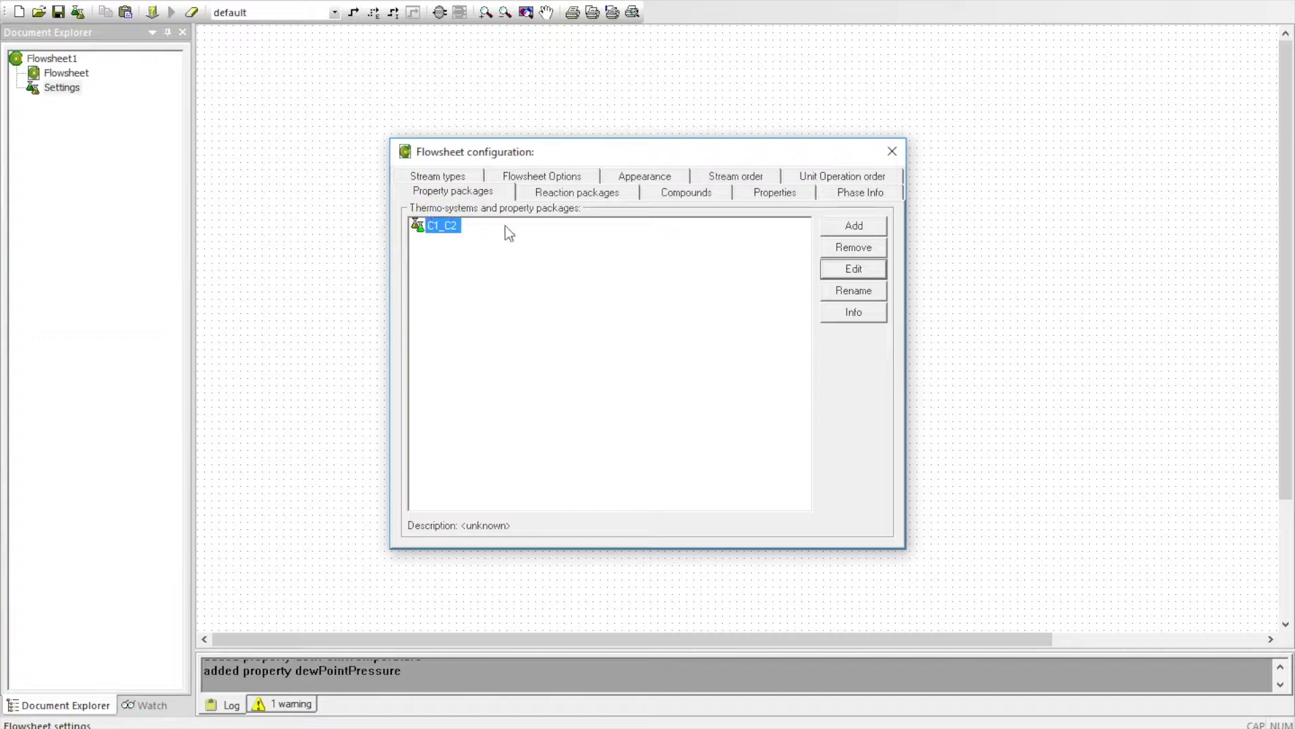
pyautogui.click(891, 151)
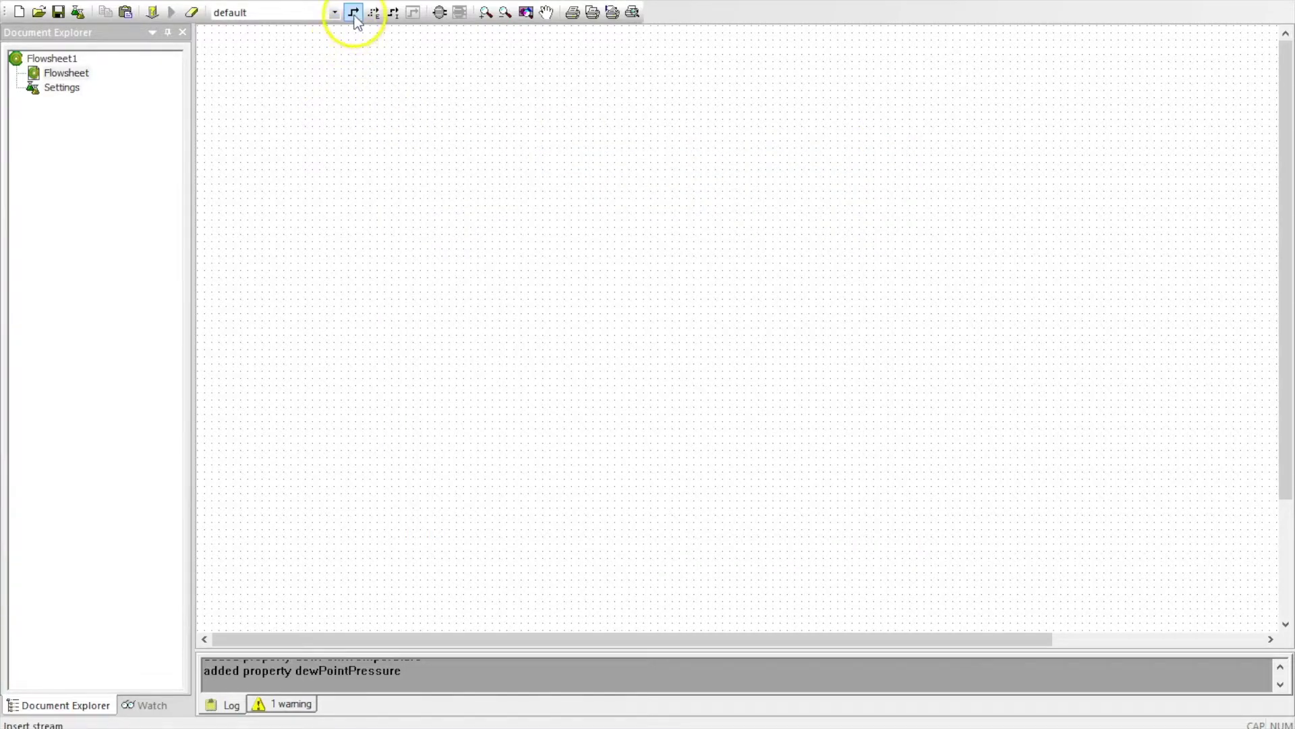
pyautogui.click(353, 13)
pyautogui.click(321, 266)
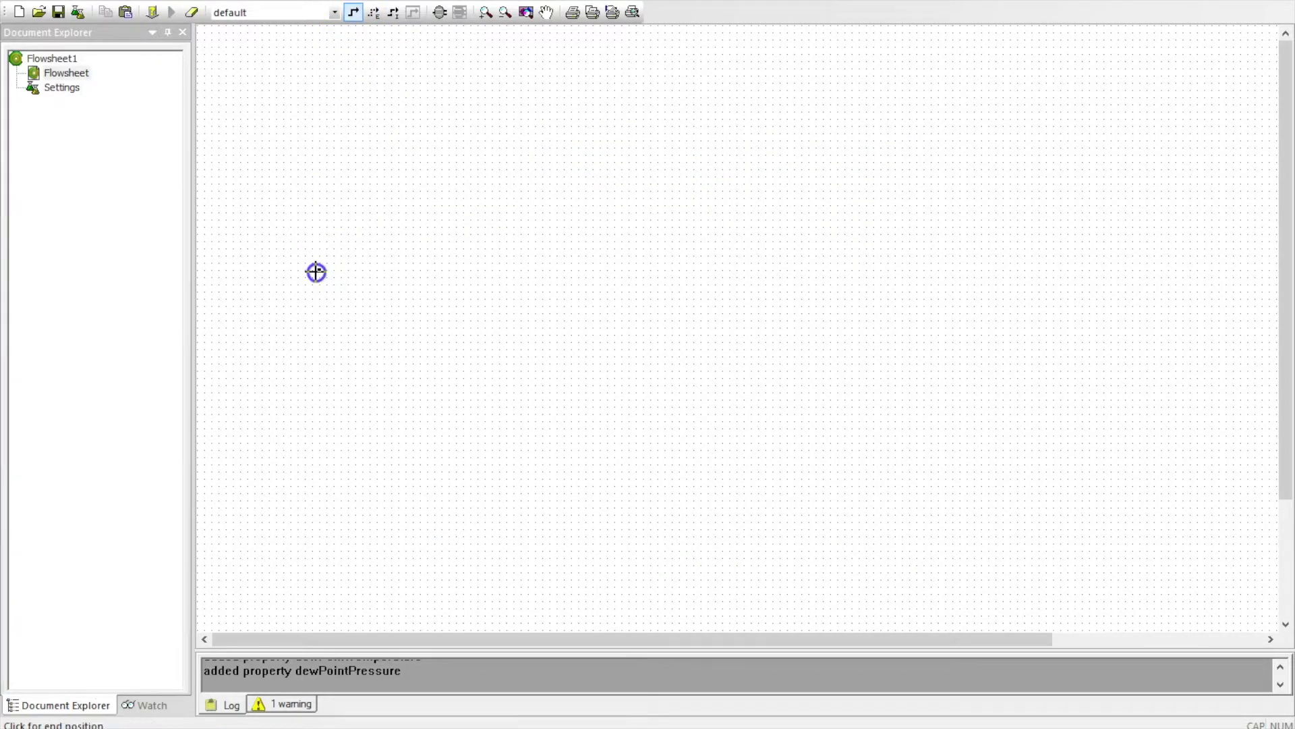
pyautogui.click(463, 270)
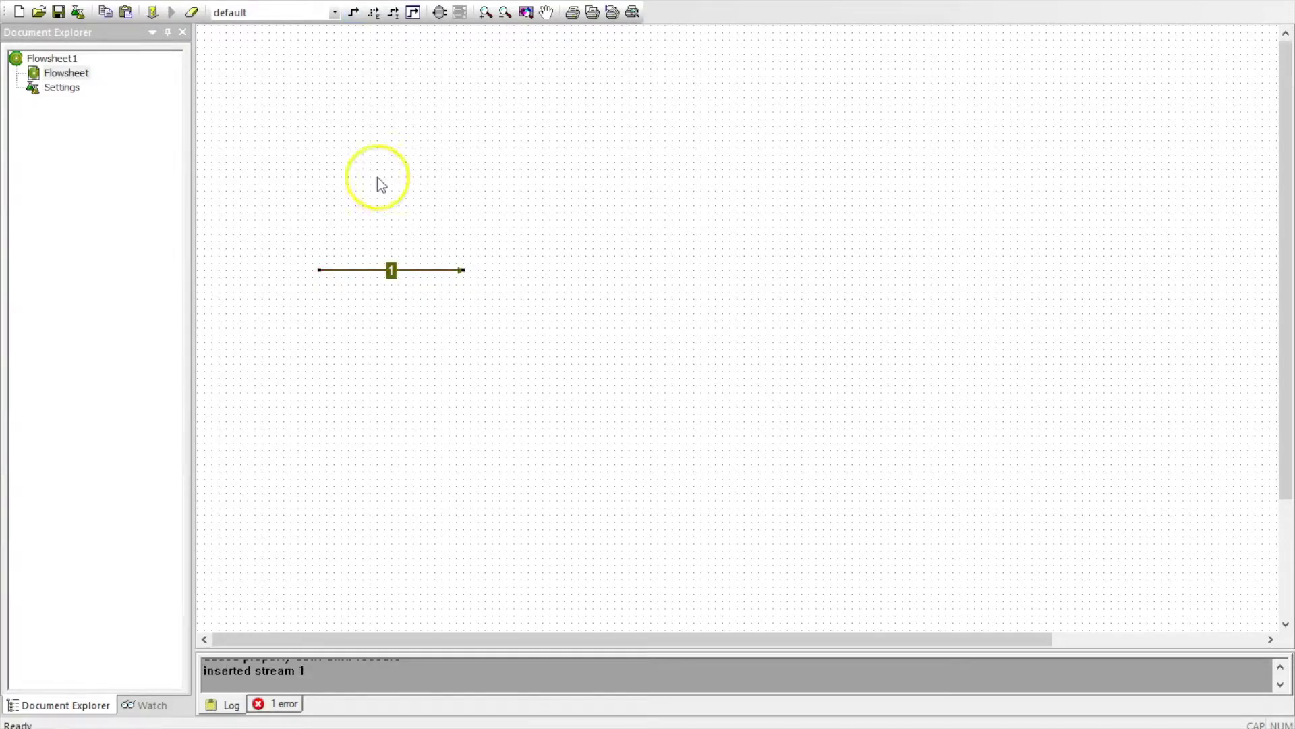
# Step: Rename stream 1's label to 'stream'
pyautogui.click(392, 272)
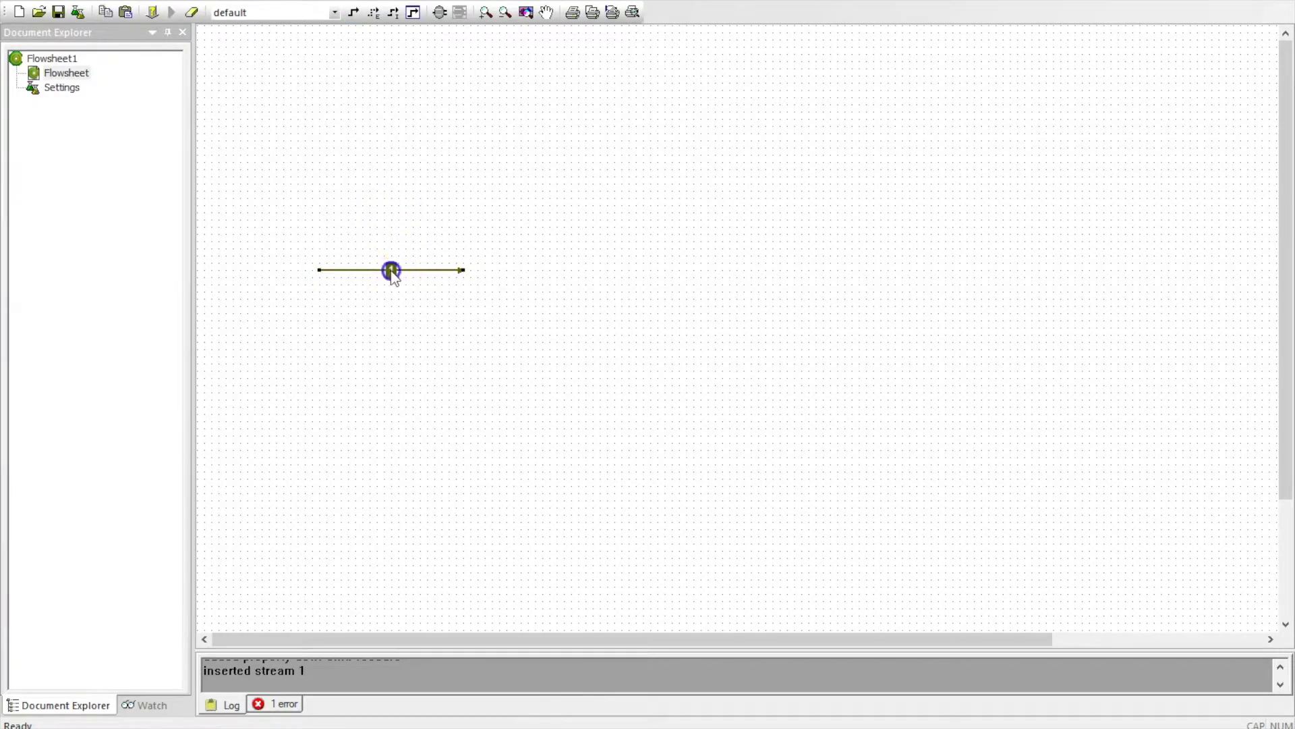
pyautogui.moveTo(394, 281)
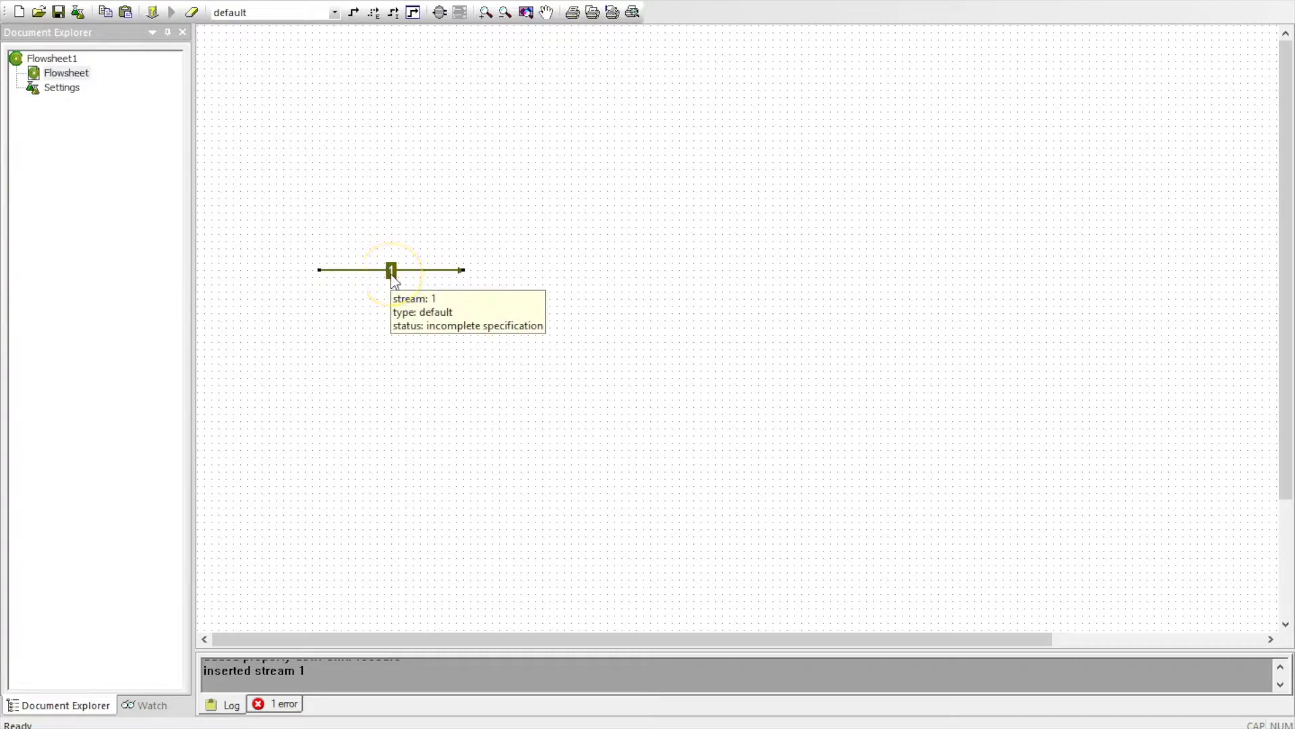
pyautogui.click(392, 270)
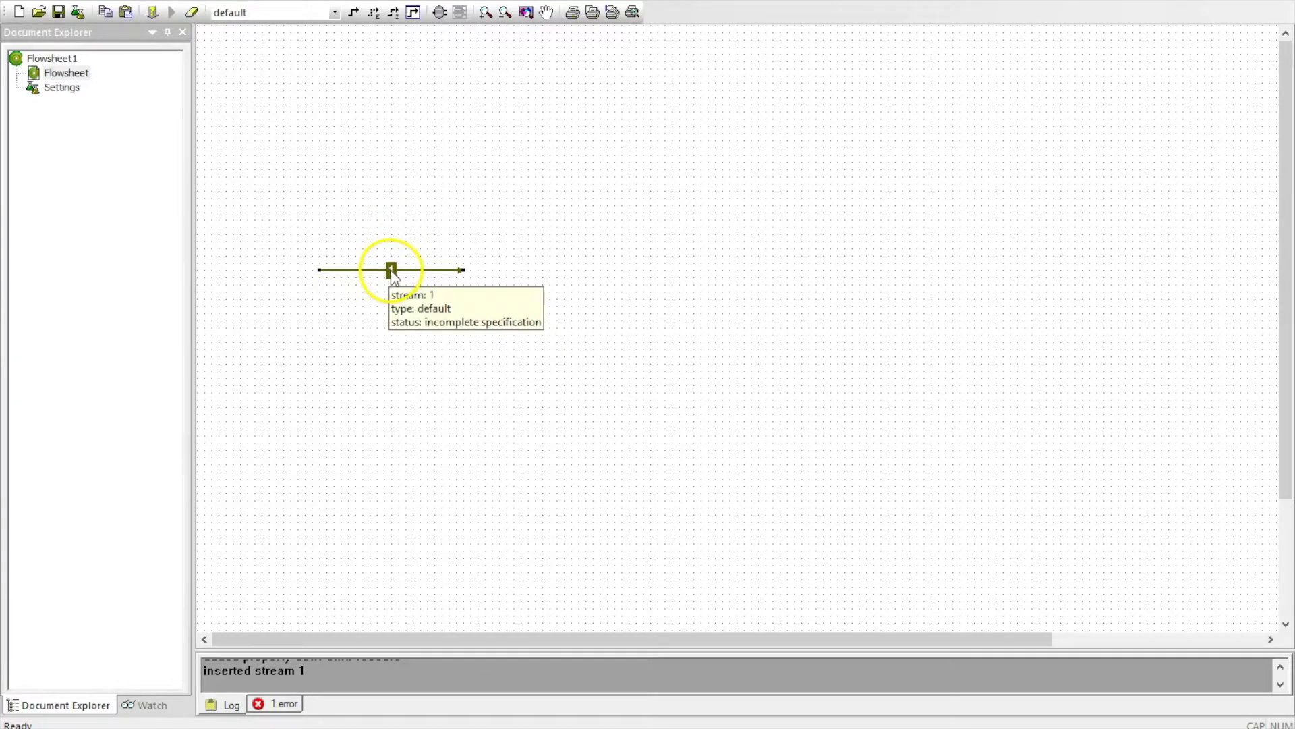
pyautogui.click(382, 228)
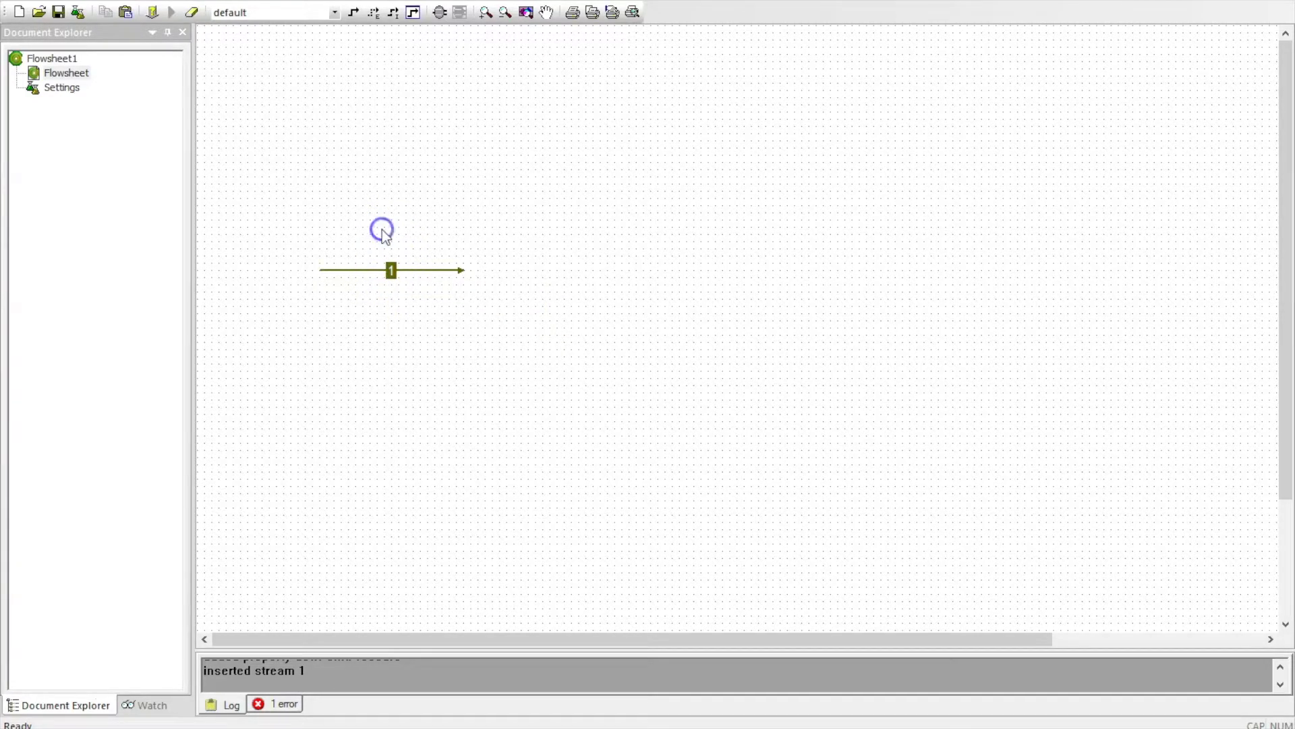
pyautogui.click(393, 270)
pyautogui.write('stream')
# Step: Open the stream editor and set Methane and Ethane flows to 5 mol/s each
pyautogui.rightClick(397, 273)
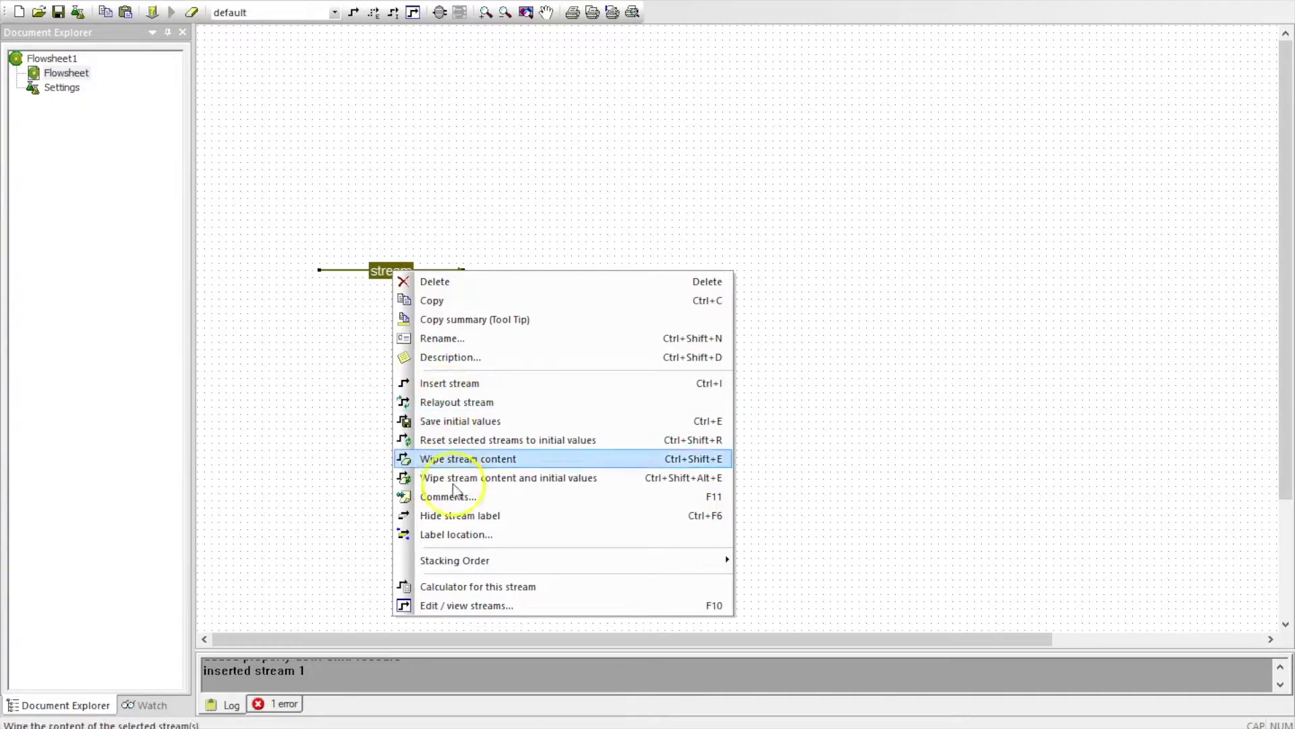
pyautogui.click(460, 607)
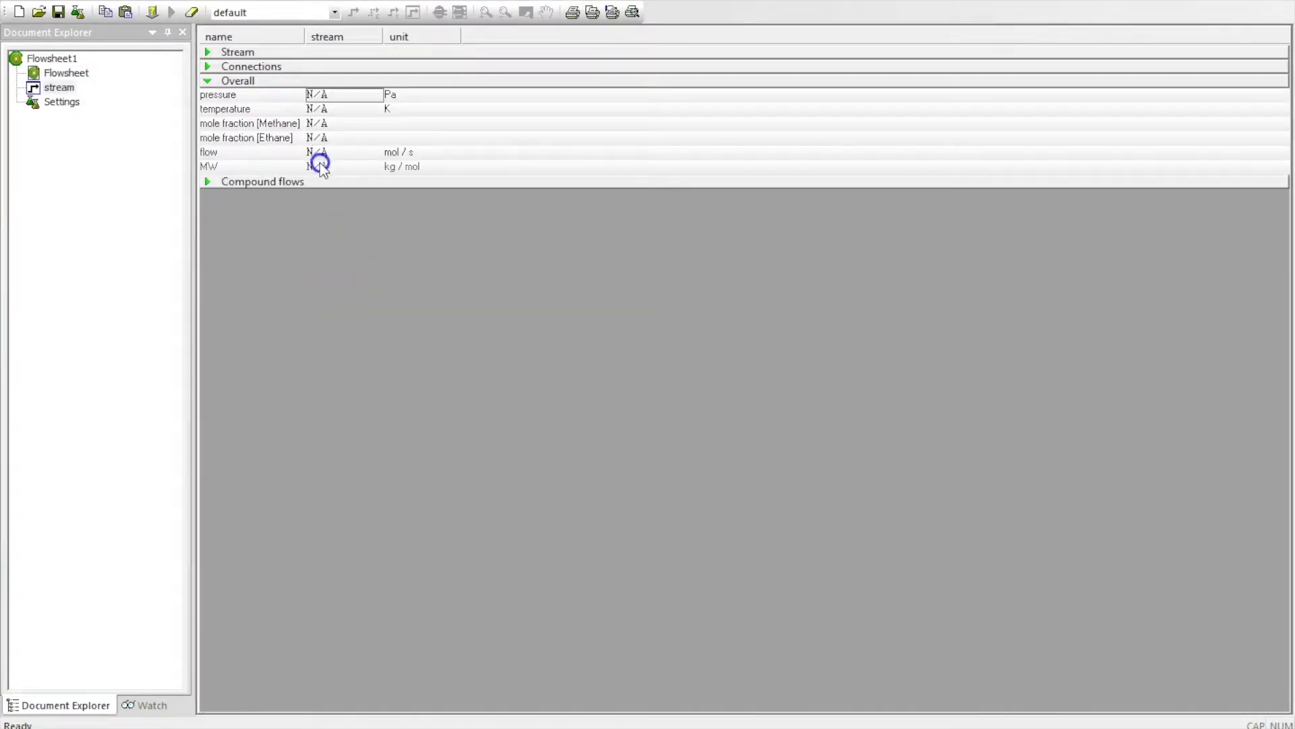
pyautogui.click(208, 181)
pyautogui.click(327, 197)
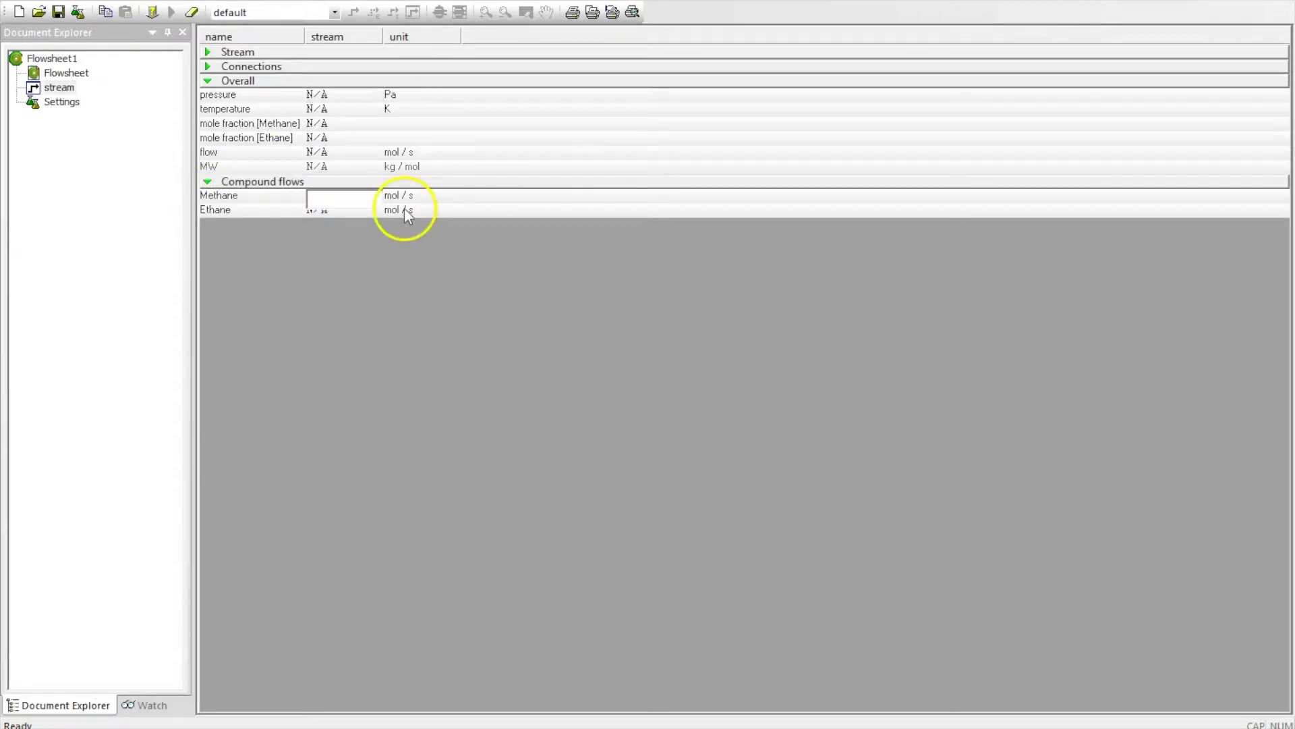
pyautogui.write('5')
pyautogui.press('Return')
pyautogui.click(353, 209)
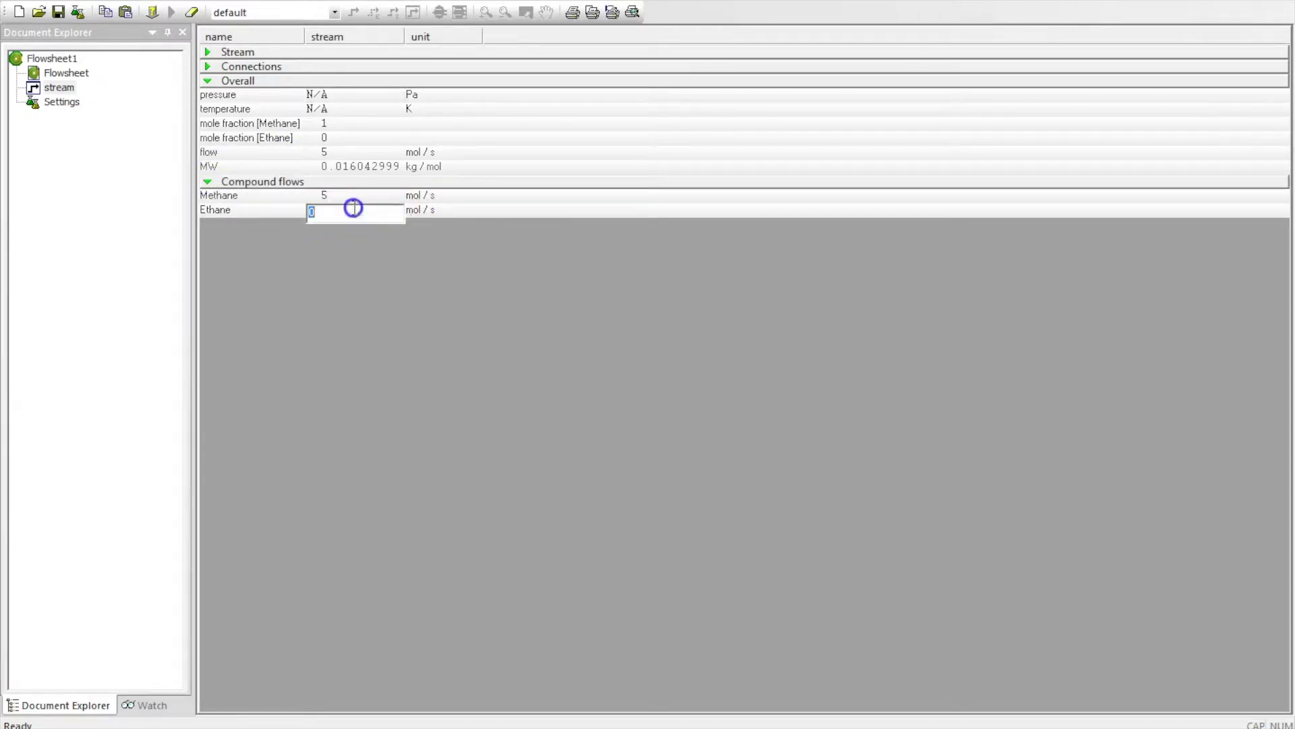
pyautogui.click(412, 213)
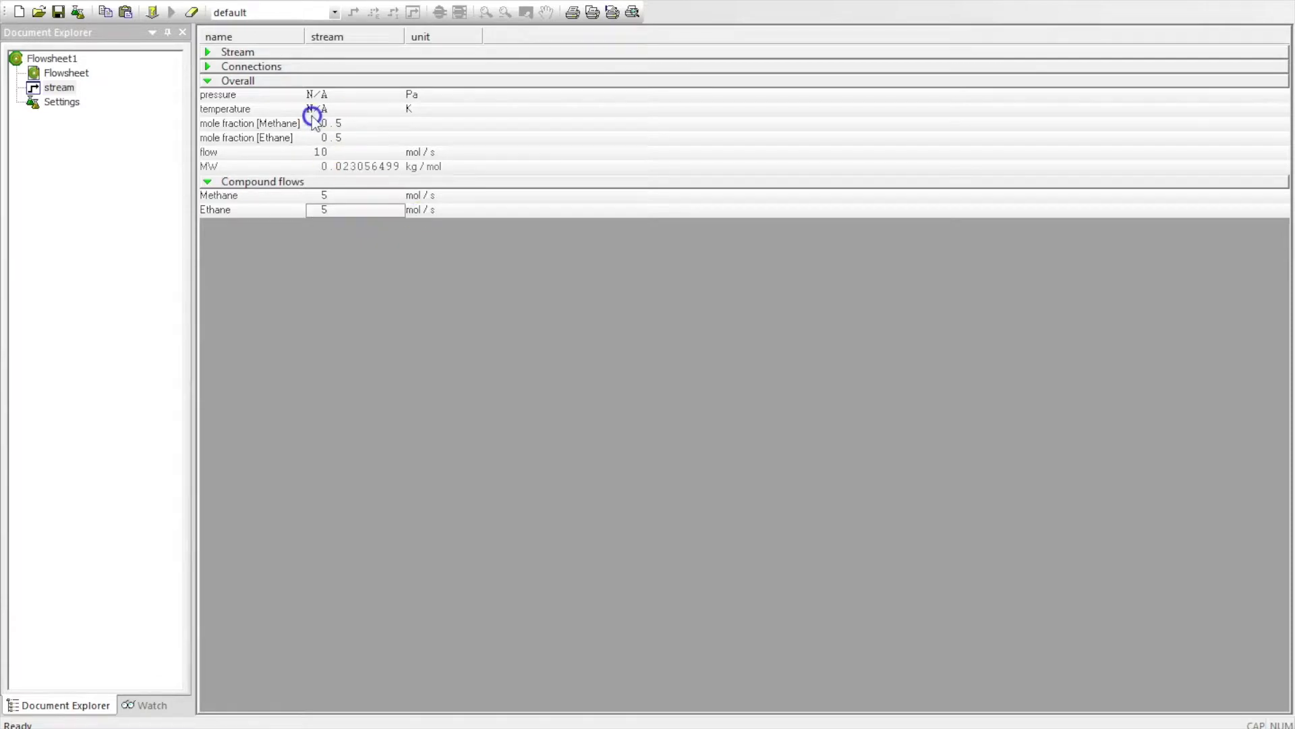
# Step: Set the stream pressure to 101325 Pa and temperature to 300 K
pyautogui.click(330, 94)
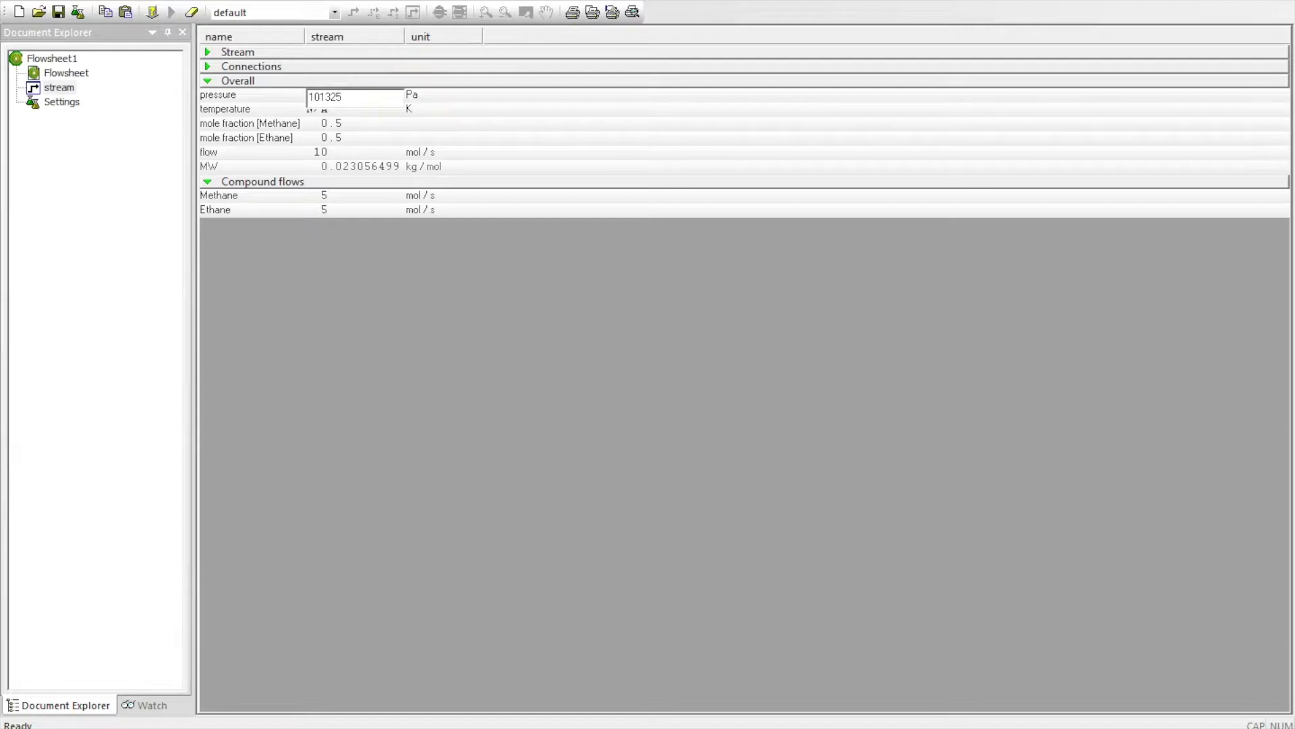
pyautogui.press('Return')
pyautogui.click(376, 110)
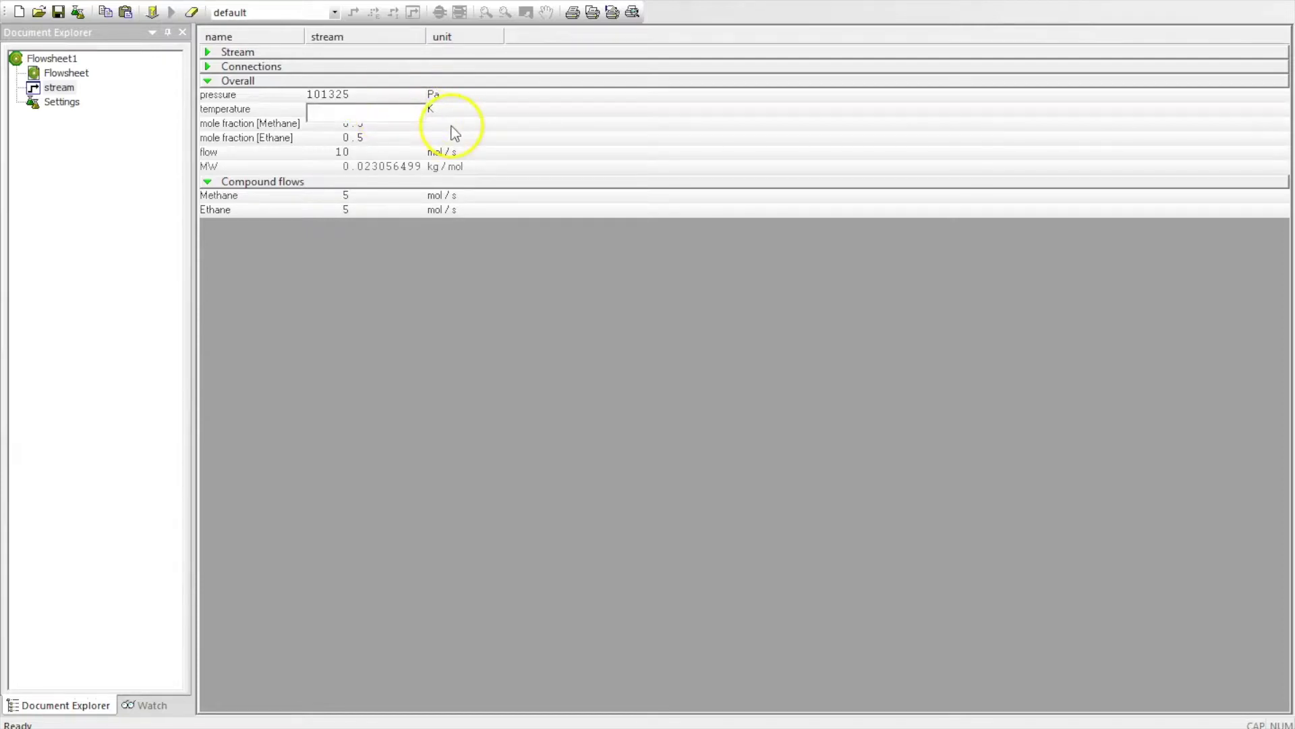
pyautogui.write('300')
pyautogui.click(450, 125)
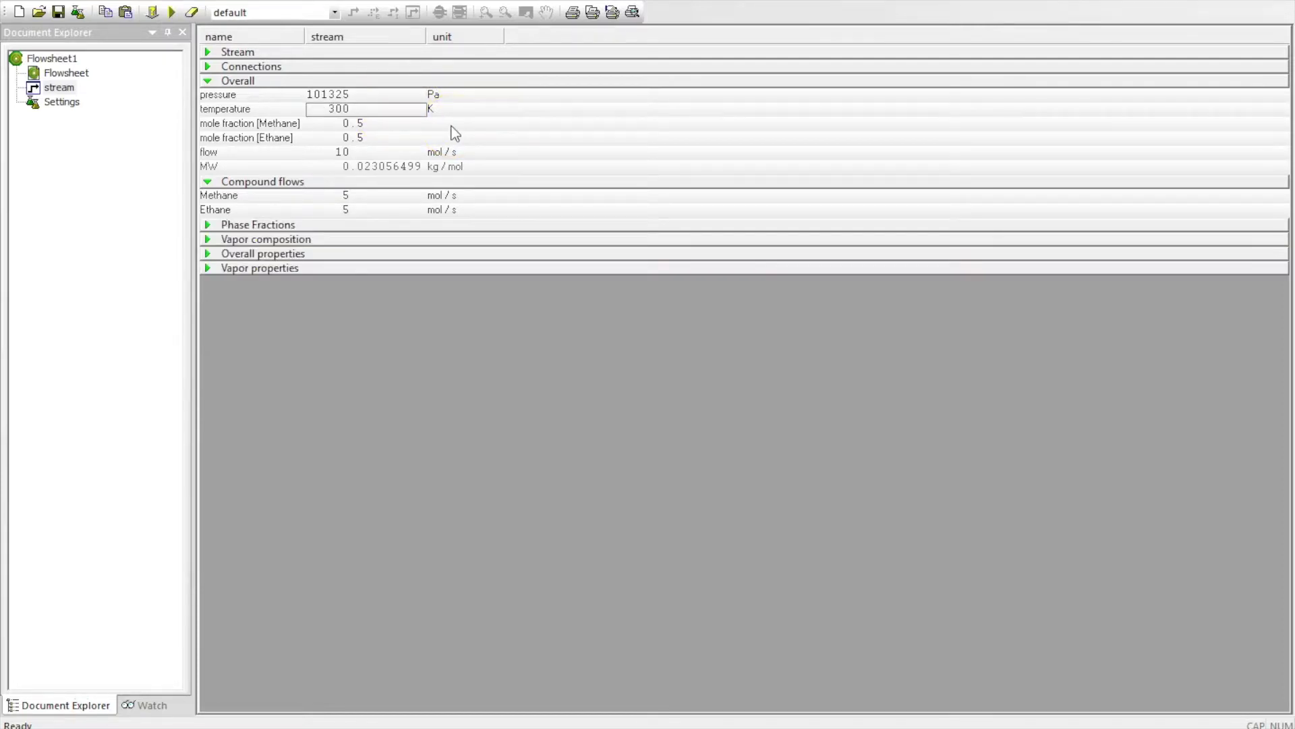
# Step: Expand phase fractions, vapor composition and overall and vapor properties, then return to the flowsheet
pyautogui.click(267, 224)
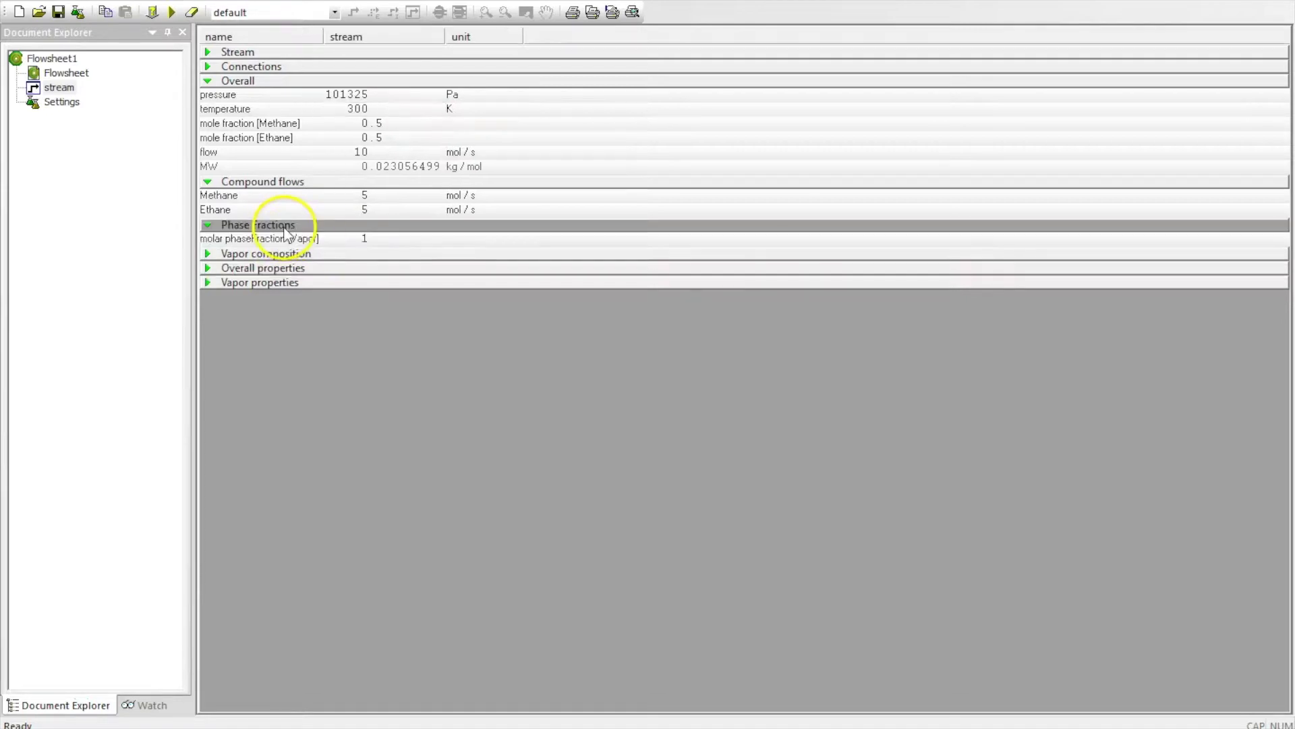
pyautogui.click(322, 255)
pyautogui.click(318, 297)
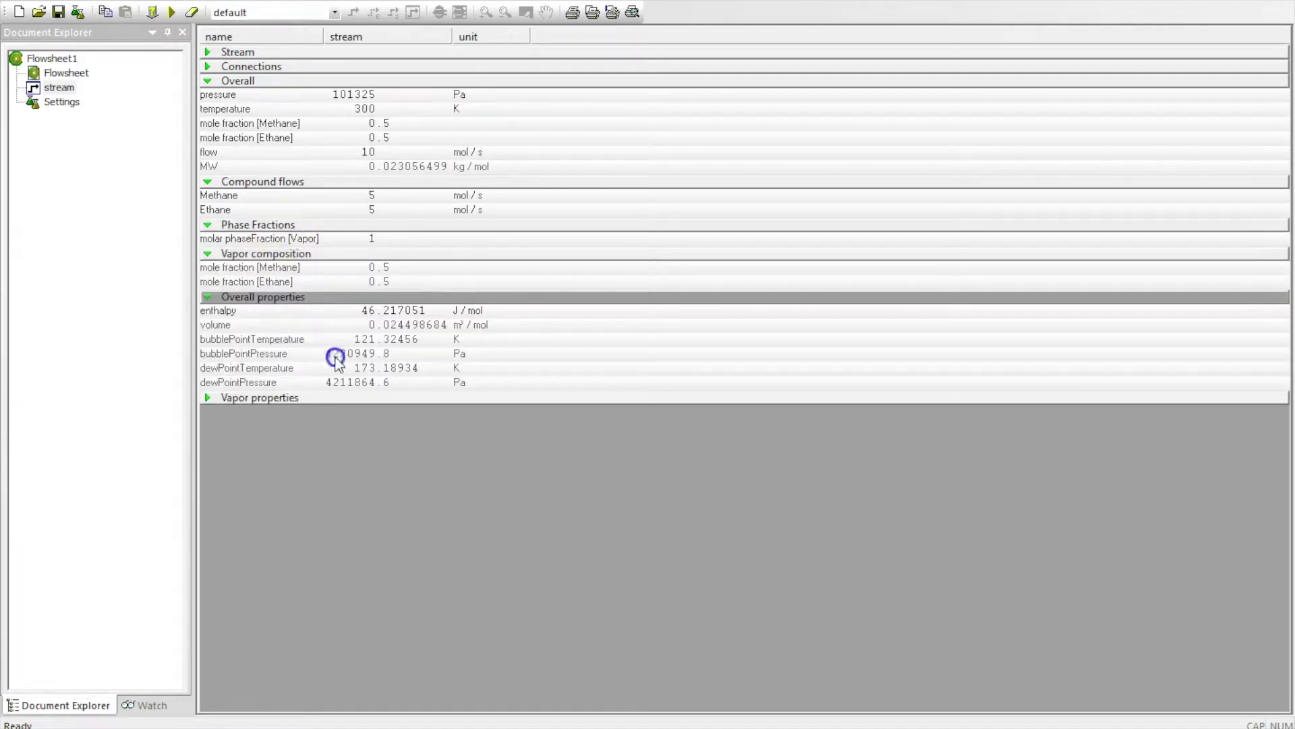
pyautogui.click(338, 396)
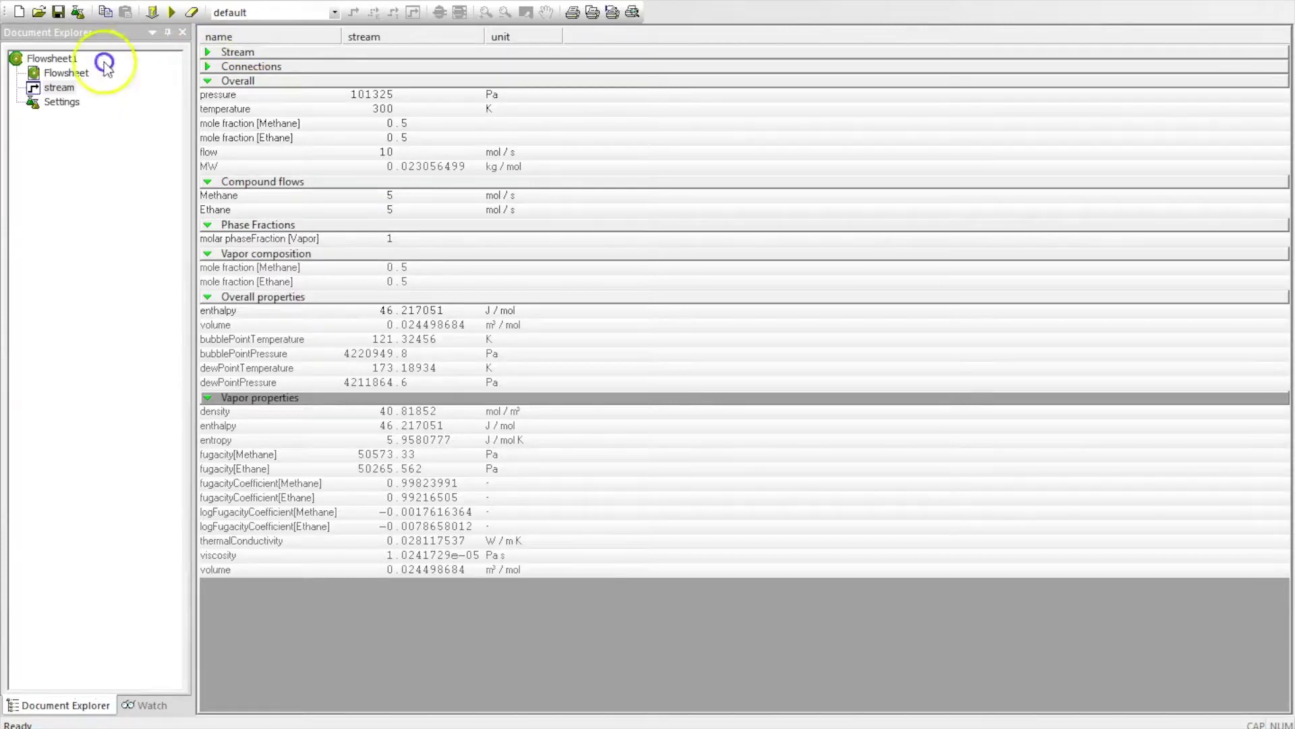
pyautogui.doubleClick(67, 73)
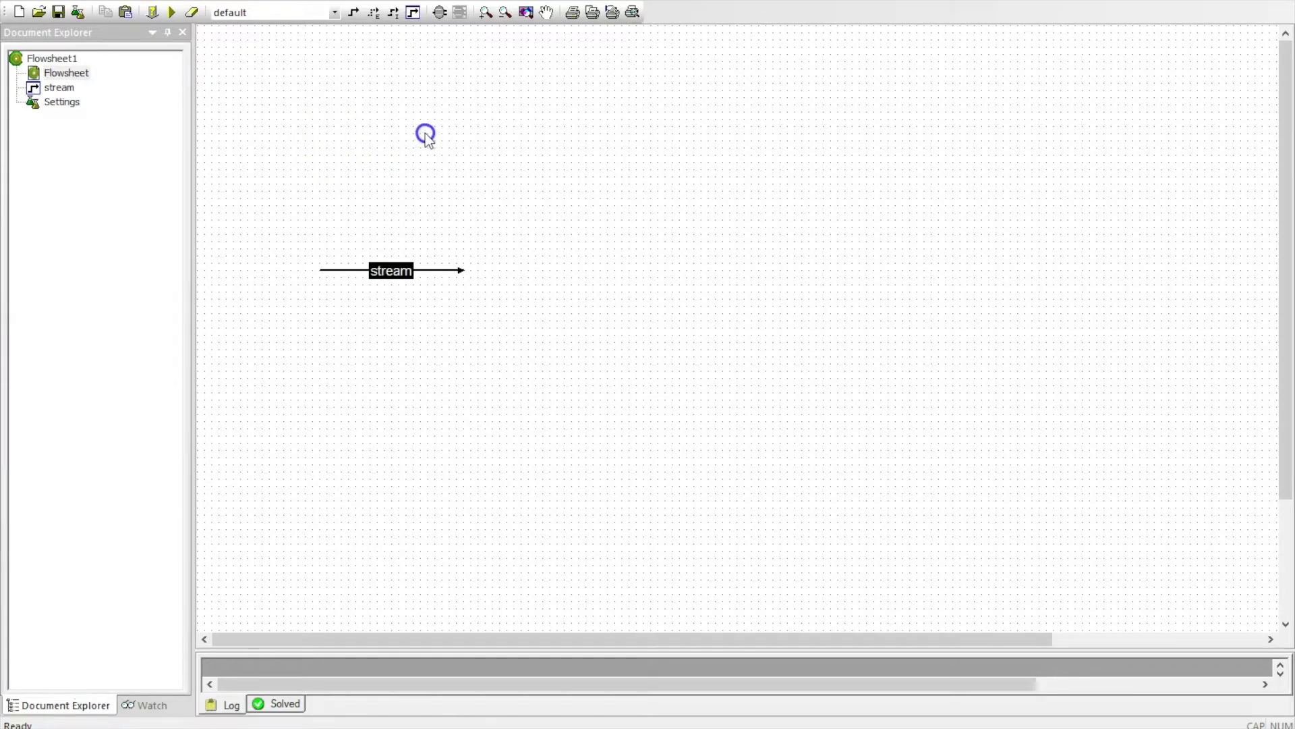
# Step: Browse the View and Flowsheet menus
pyautogui.click(239, 2)
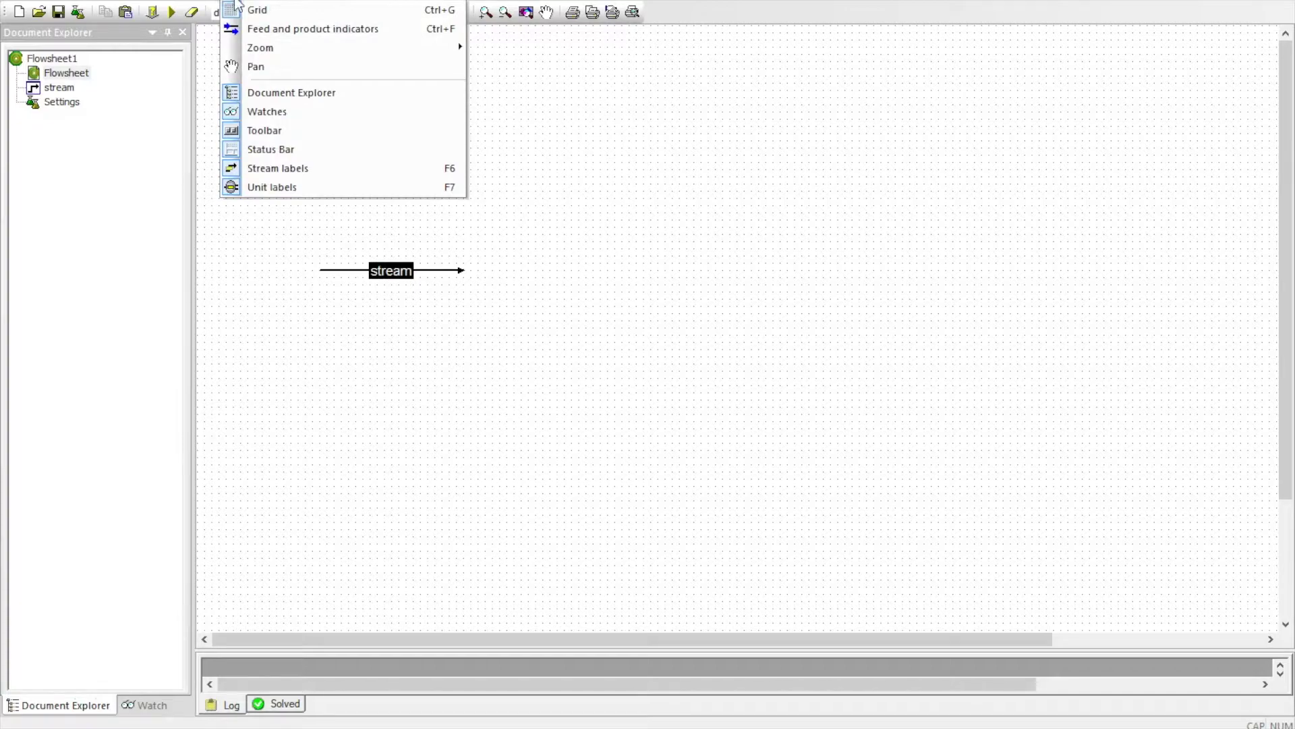
pyautogui.moveTo(161, 4)
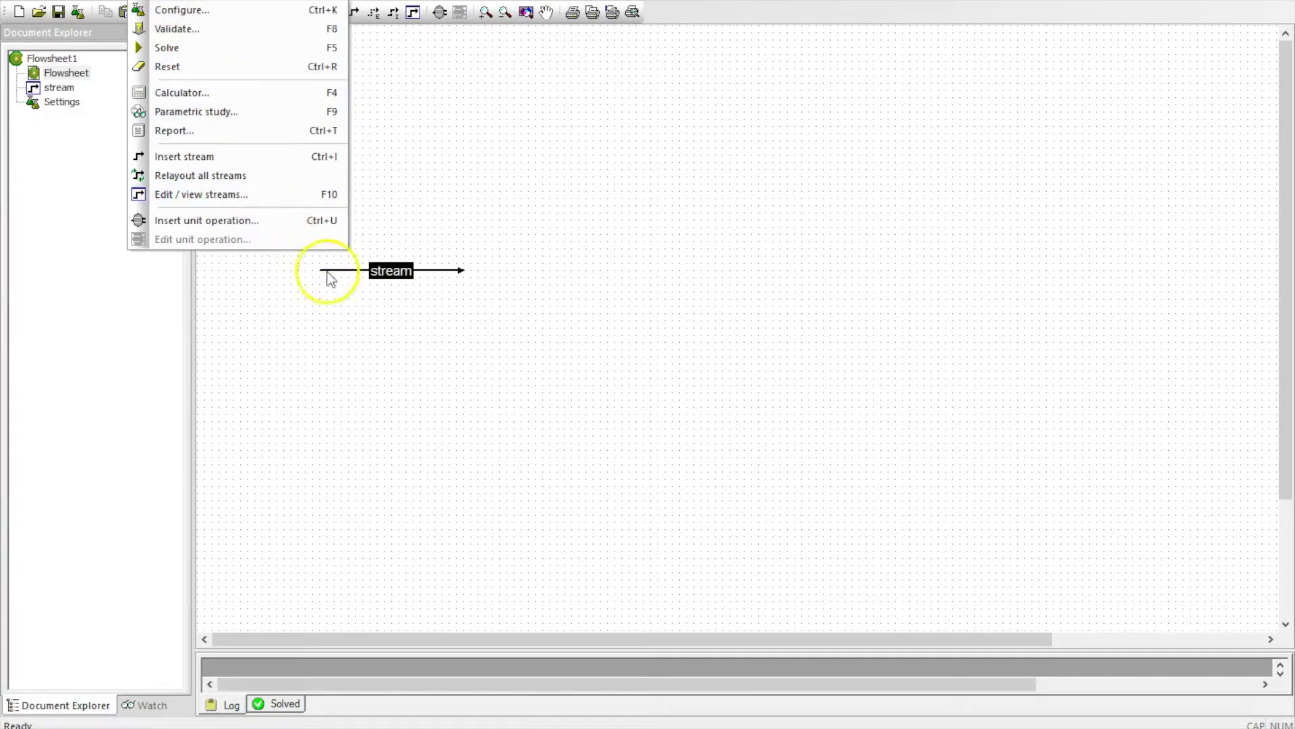
pyautogui.click(519, 413)
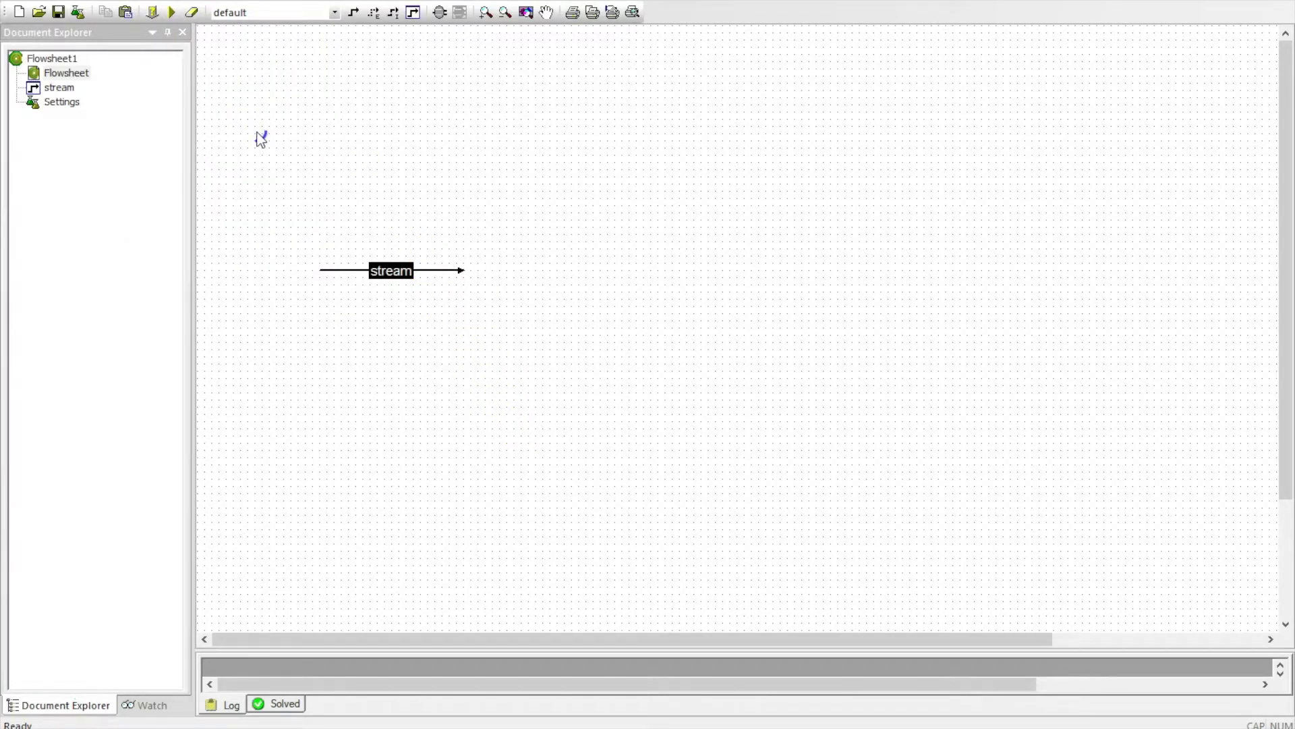
pyautogui.click(230, 80)
# Step: Exit COFE, answering Não to discard the unsaved Flowsheet1
pyautogui.click(37, 0)
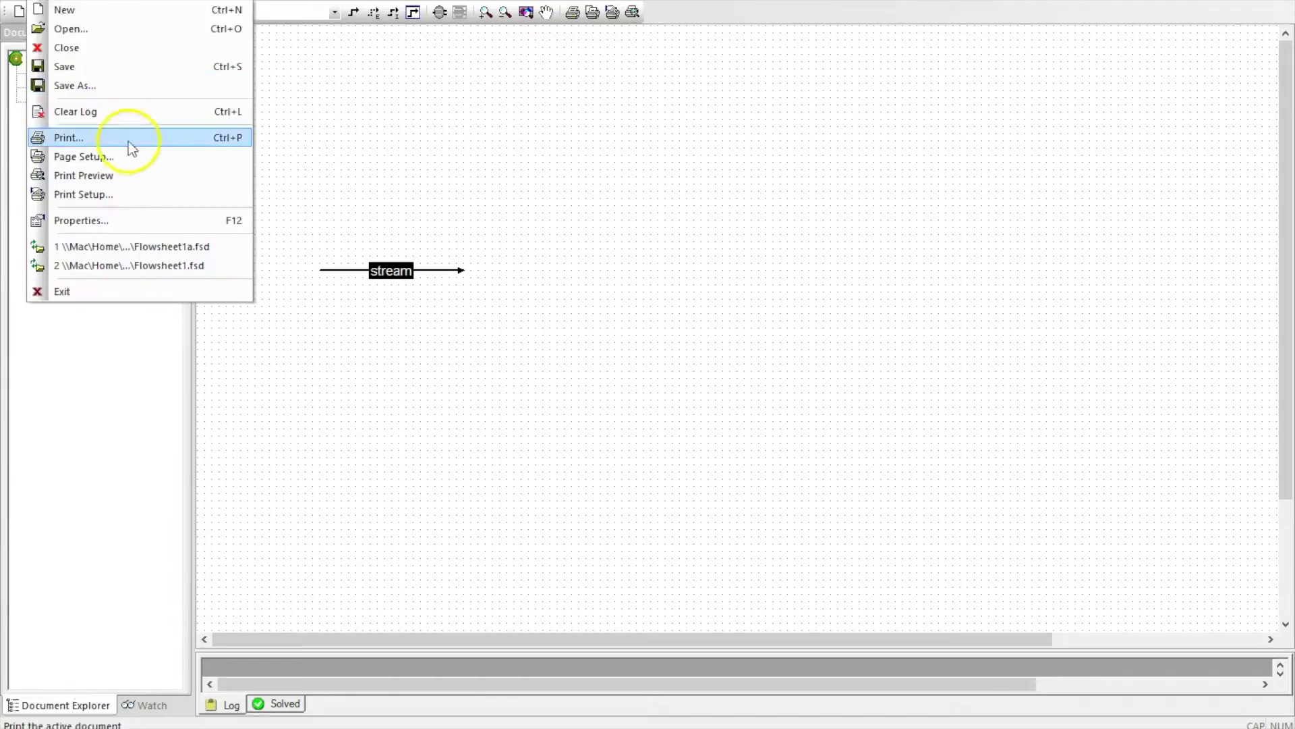
pyautogui.click(210, 296)
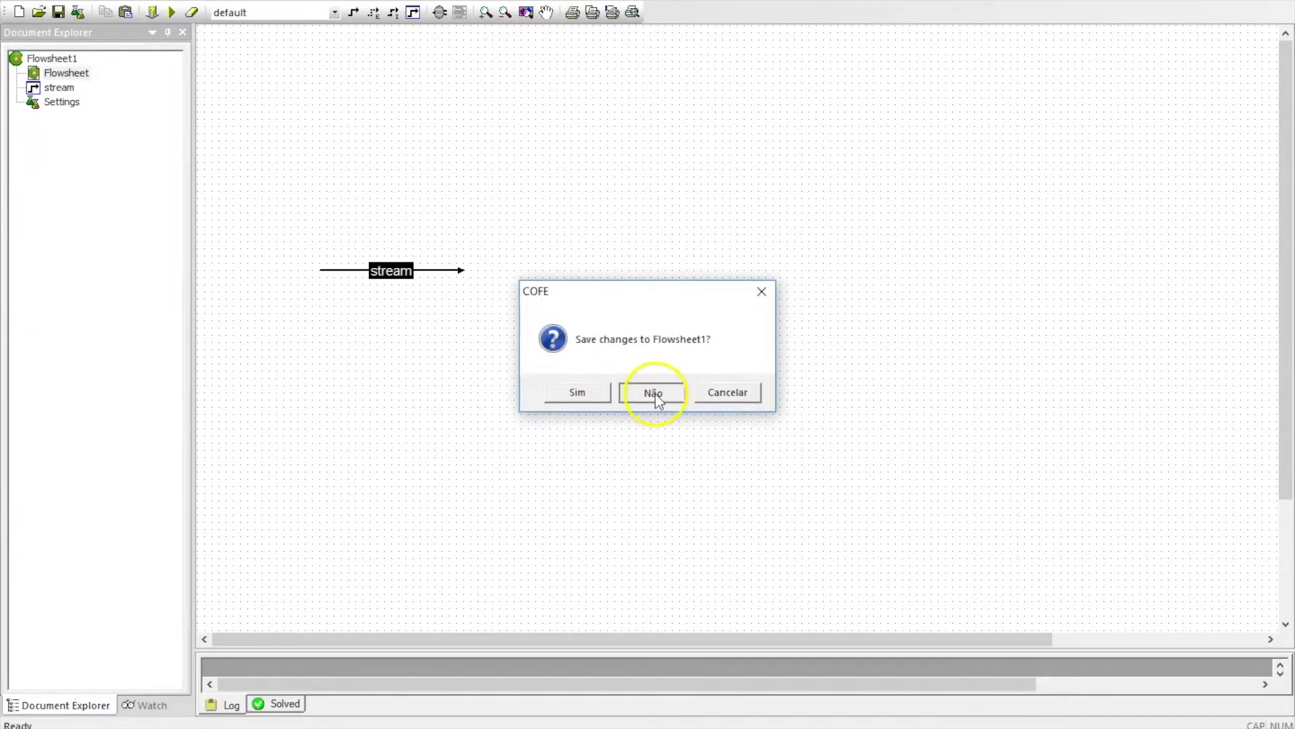
pyautogui.click(654, 393)
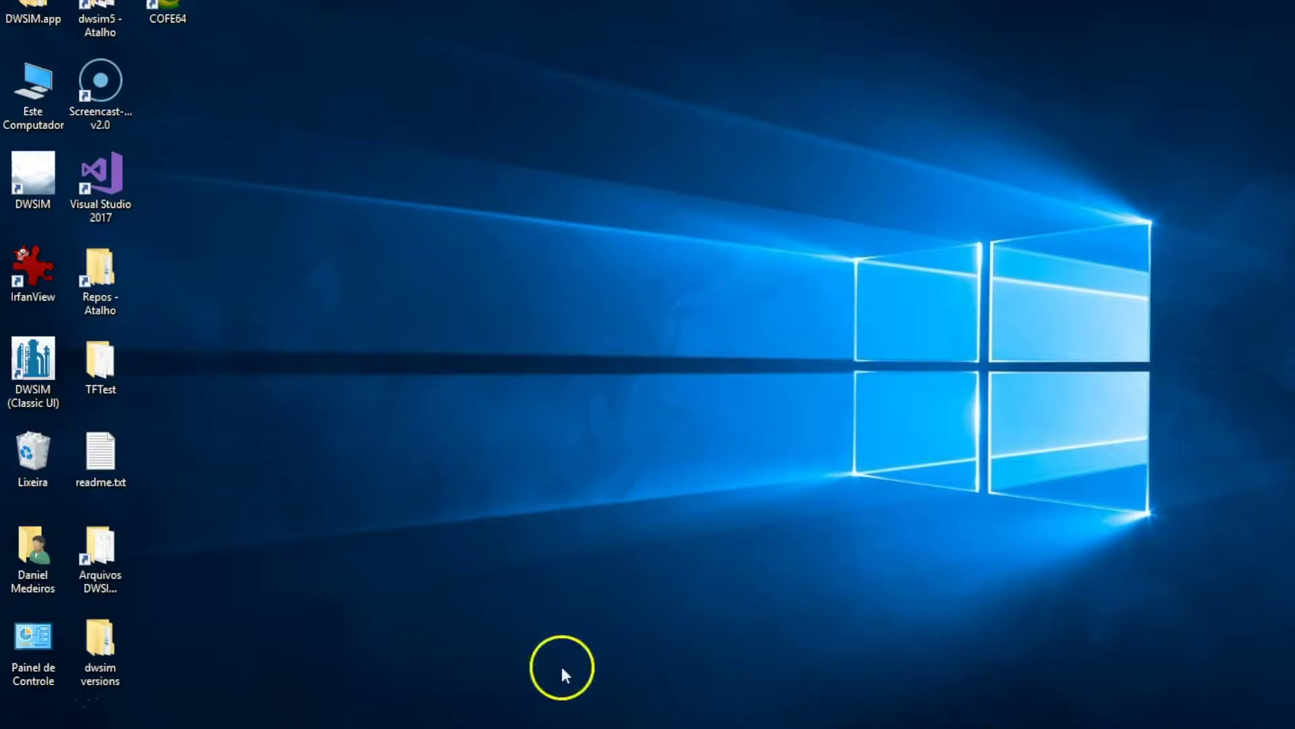
# Step: Bring up PowerPoint slide 7, Comparison with Other Tools, and highlight the words Strengths and Availability
pyautogui.click(73, 715)
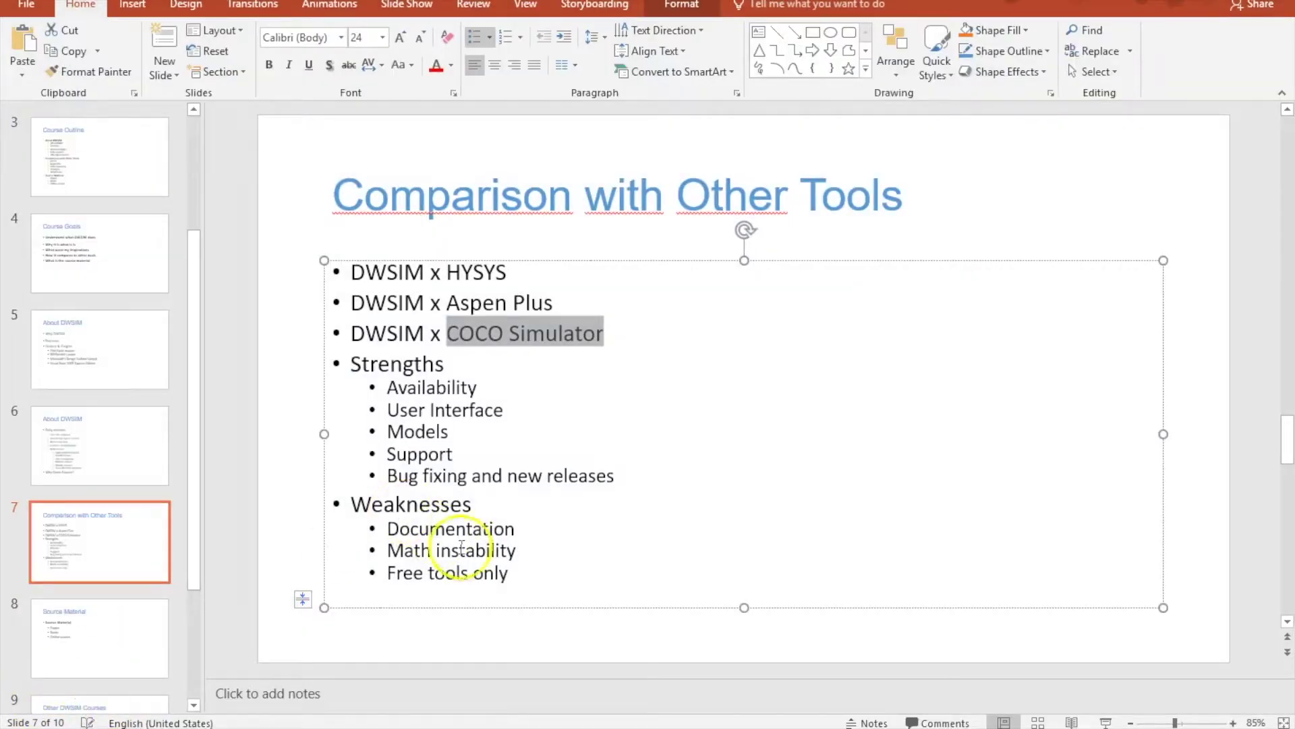
pyautogui.click(407, 454)
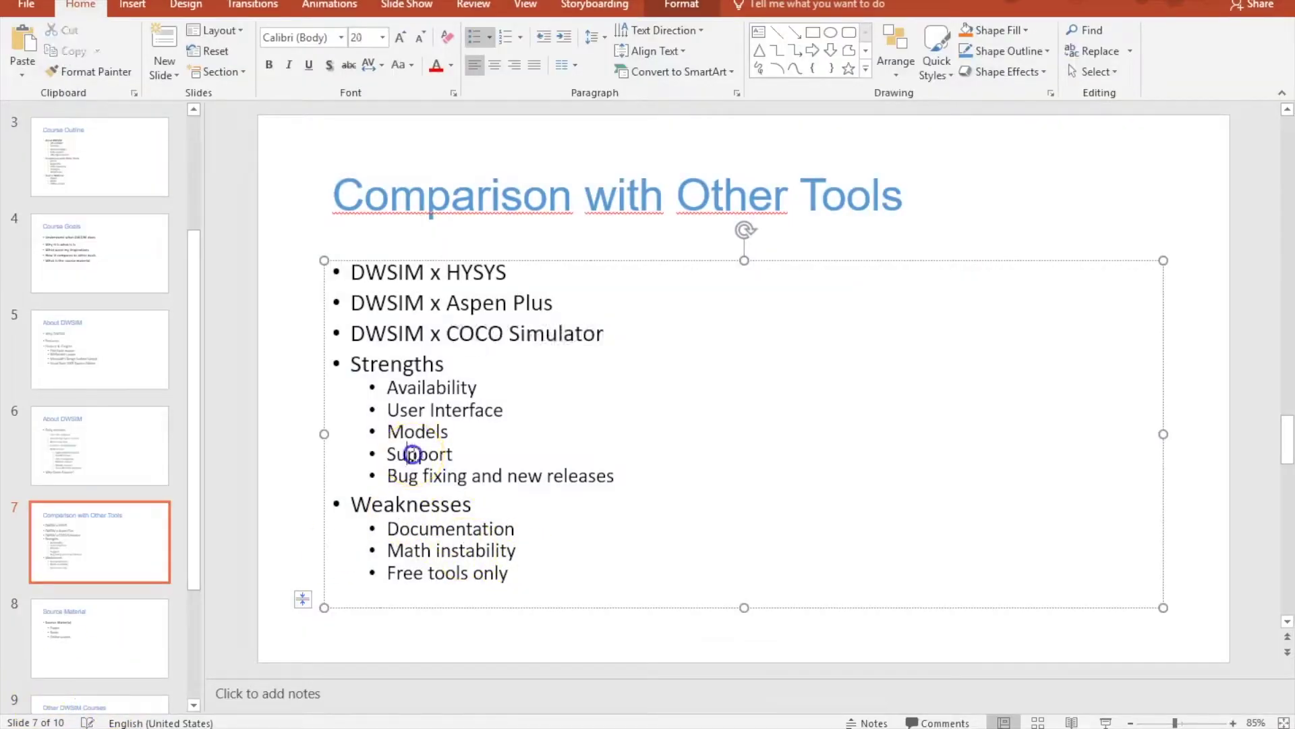
pyautogui.doubleClick(379, 364)
pyautogui.click(272, 361)
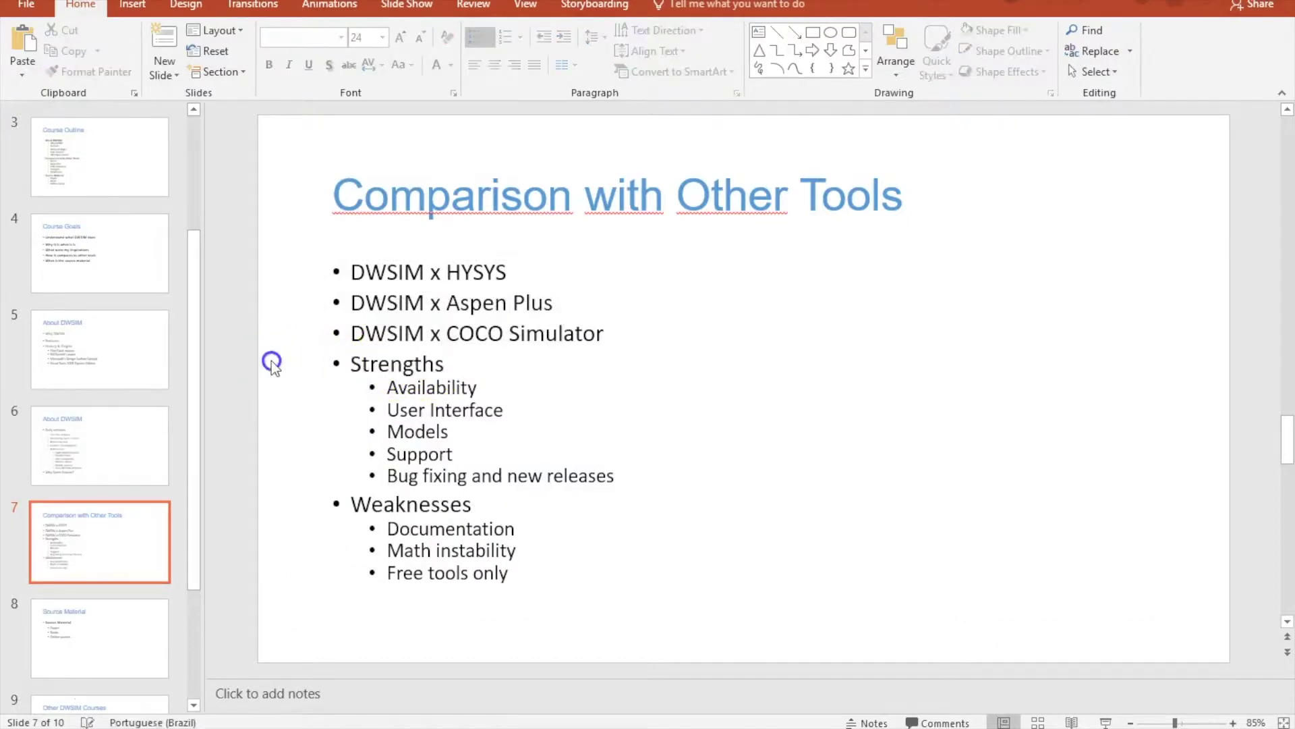
pyautogui.doubleClick(425, 363)
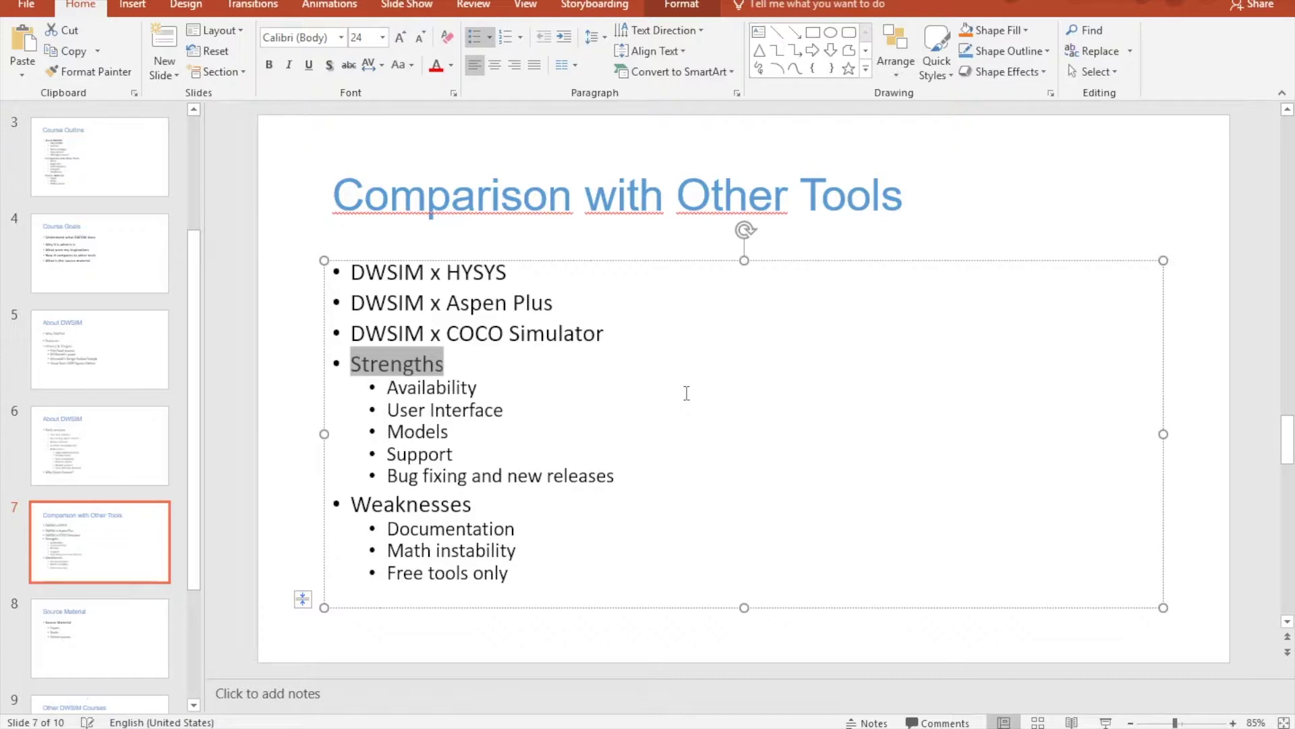
pyautogui.doubleClick(432, 387)
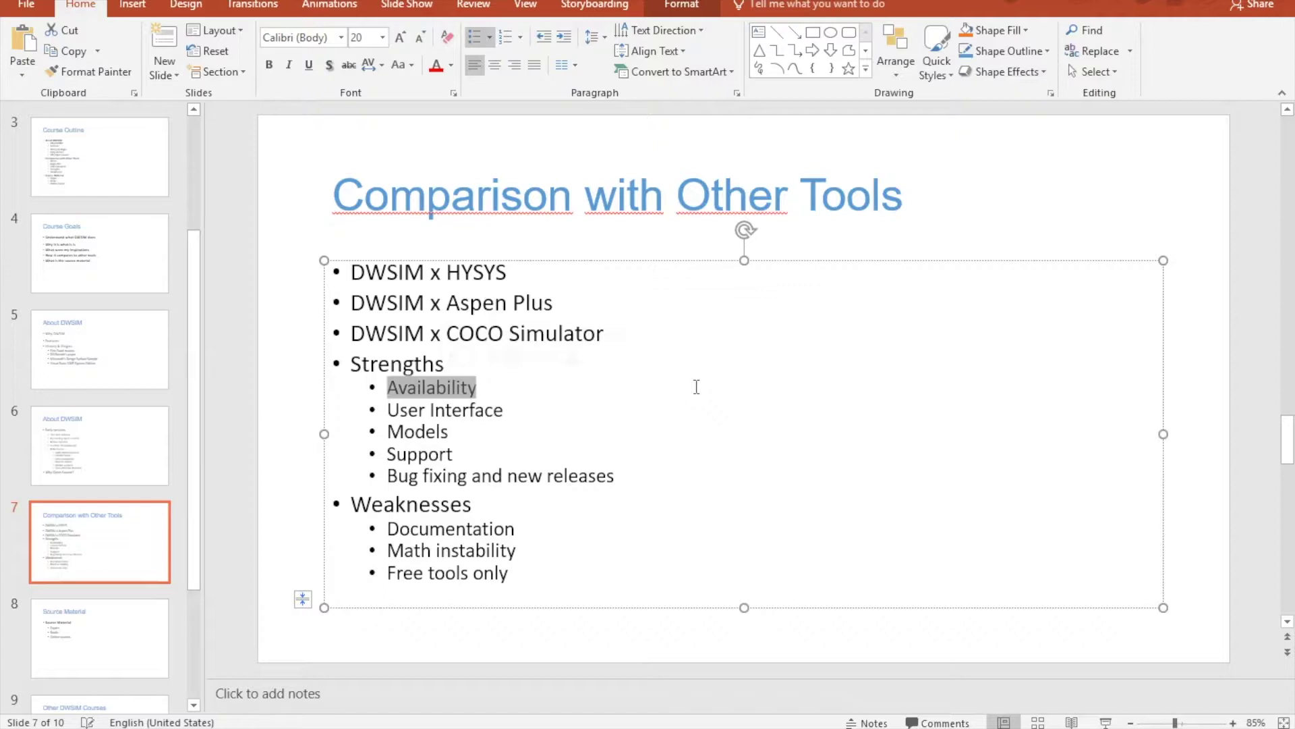
pyautogui.moveTo(389, 409); pyautogui.dragTo(517, 419)
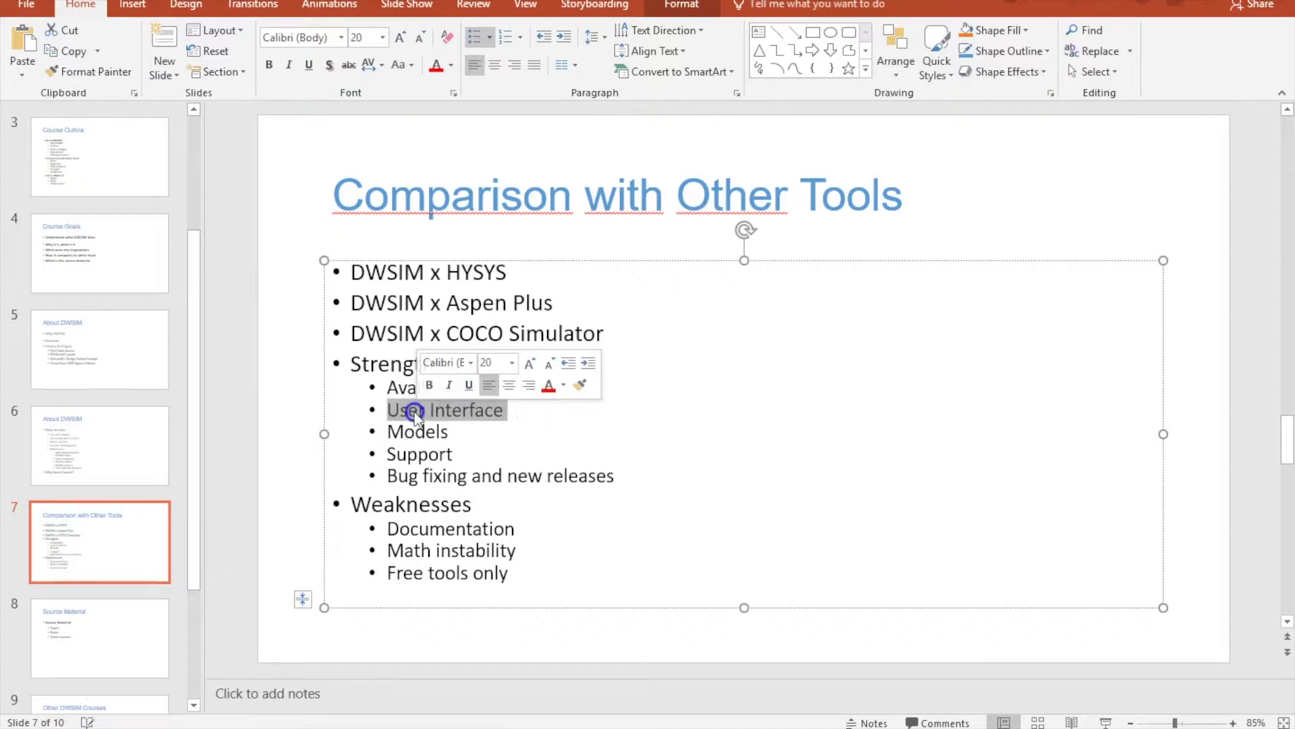
pyautogui.doubleClick(415, 432)
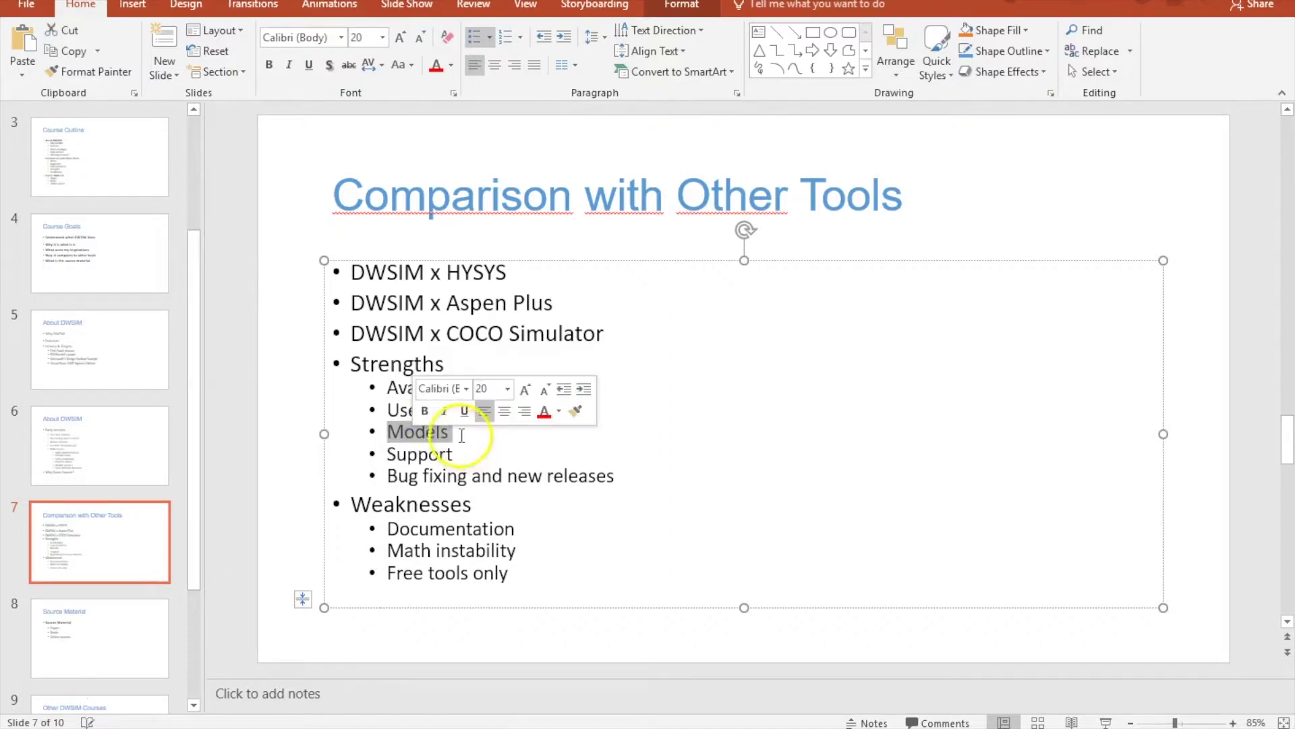
pyautogui.doubleClick(419, 433)
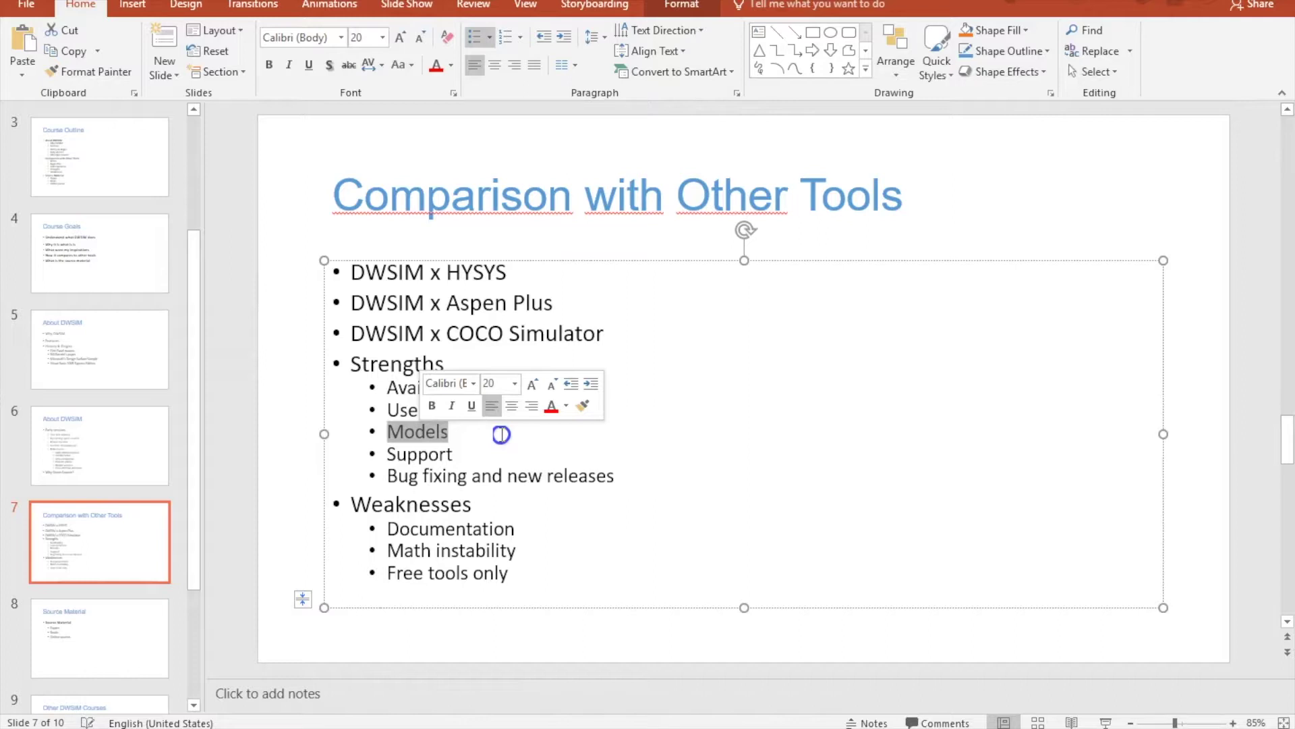
pyautogui.doubleClick(422, 454)
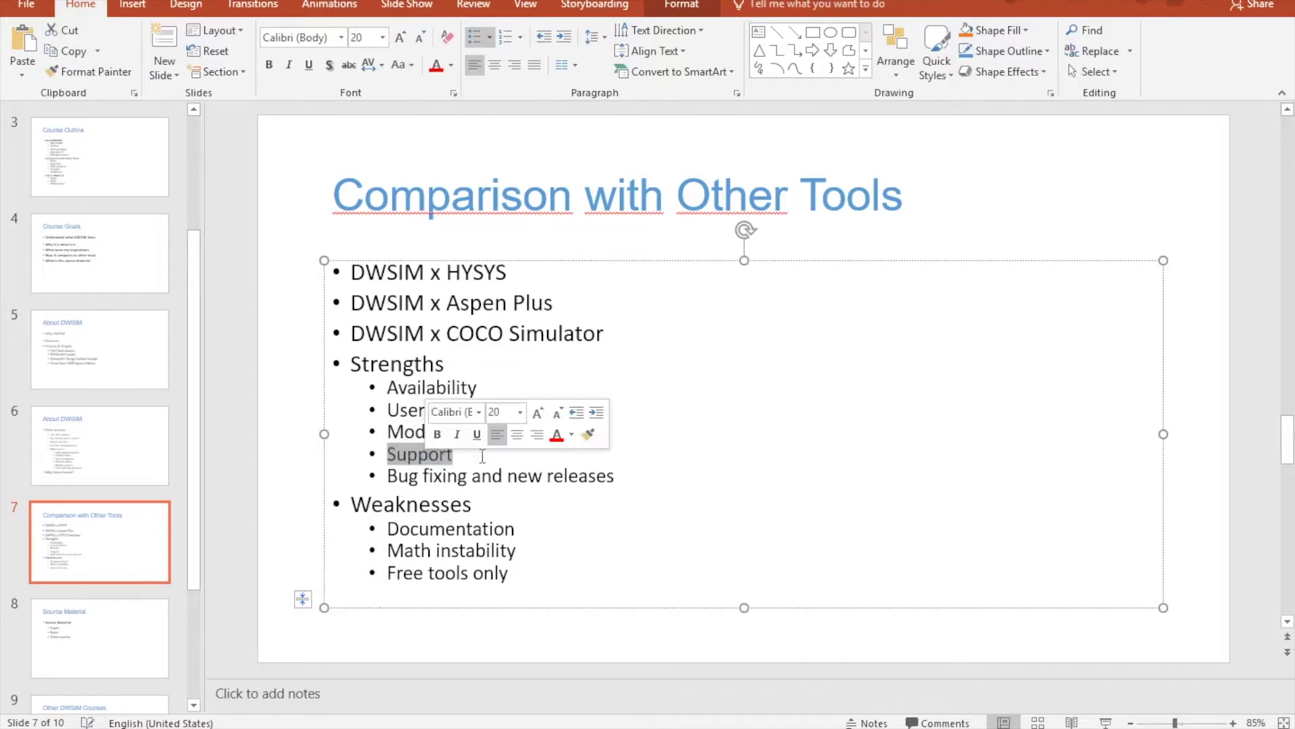
pyautogui.click(508, 459)
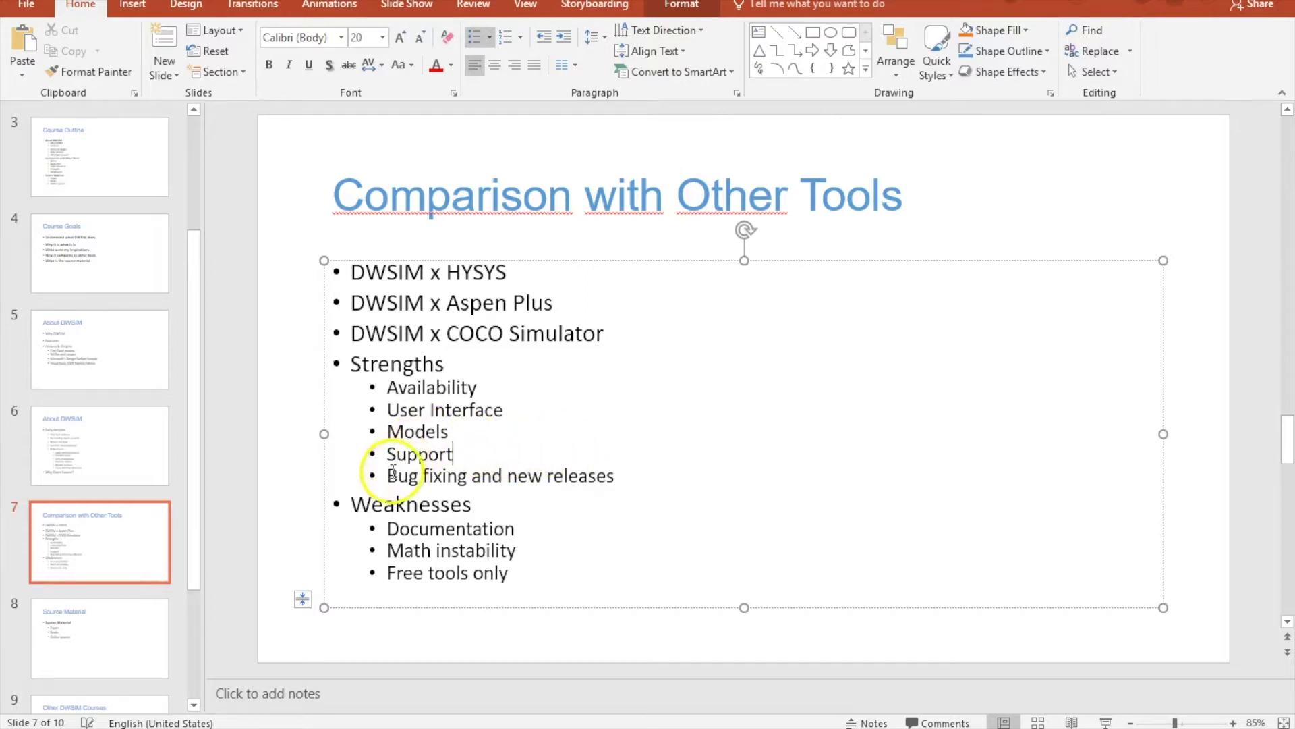
pyautogui.moveTo(392, 474); pyautogui.dragTo(615, 477)
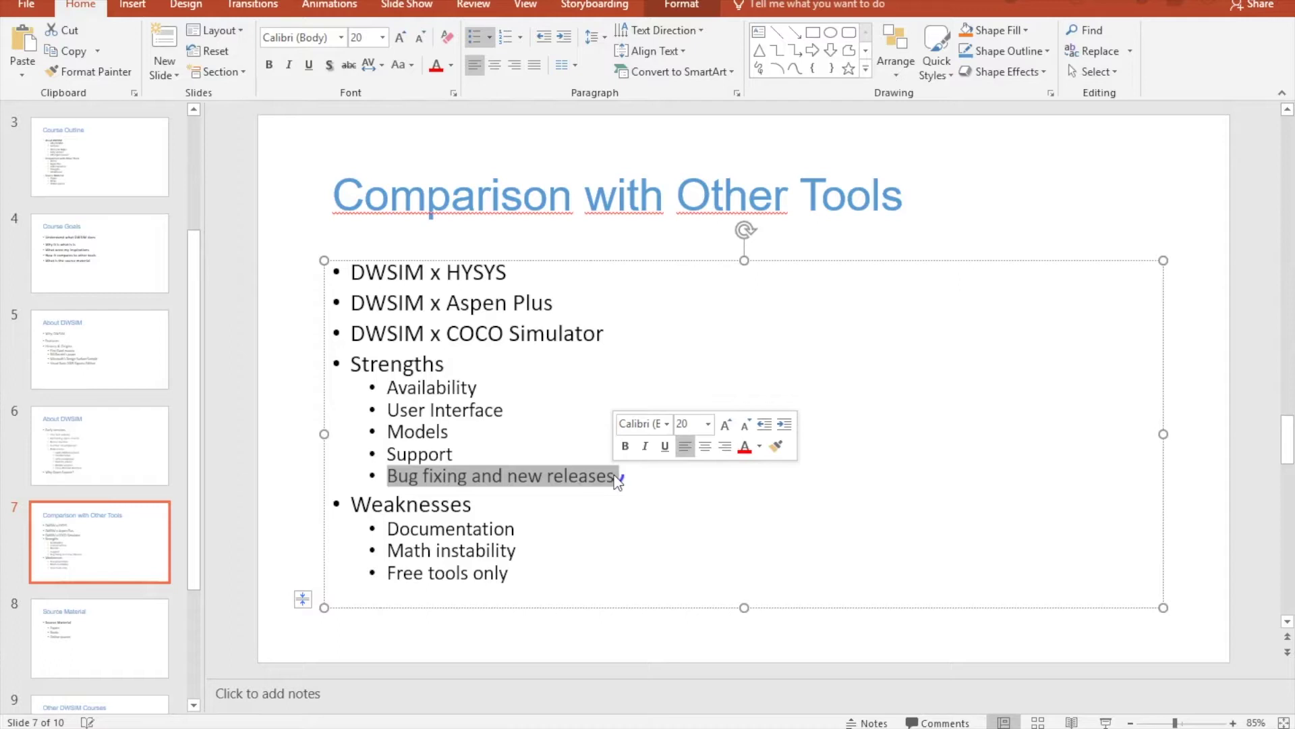
pyautogui.doubleClick(427, 502)
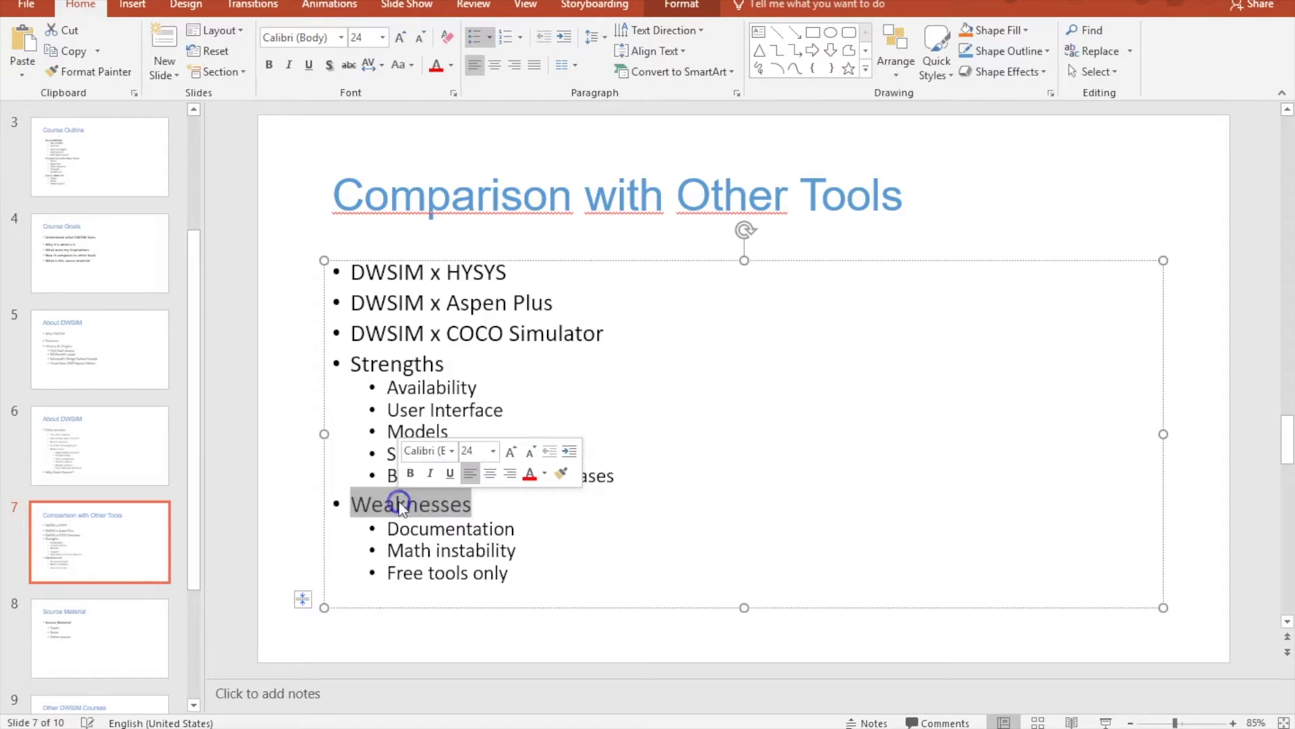
pyautogui.doubleClick(464, 528)
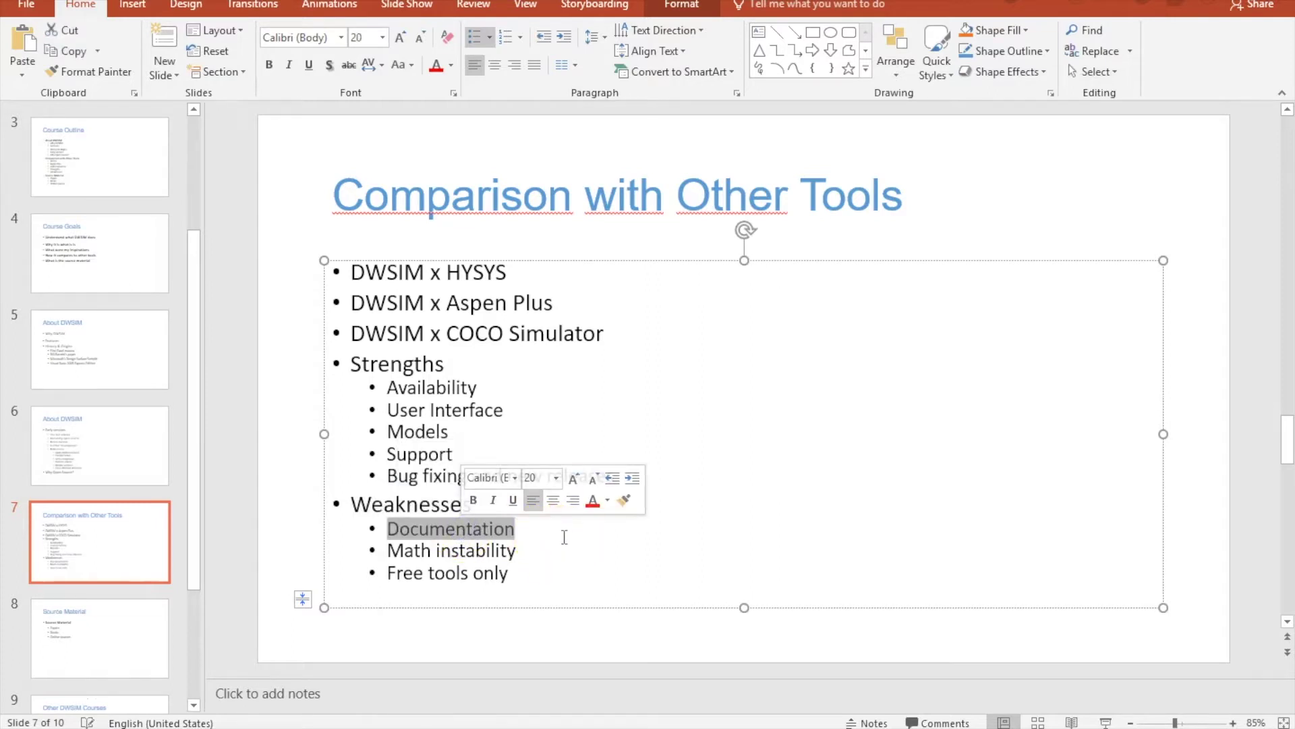
pyautogui.doubleClick(476, 527)
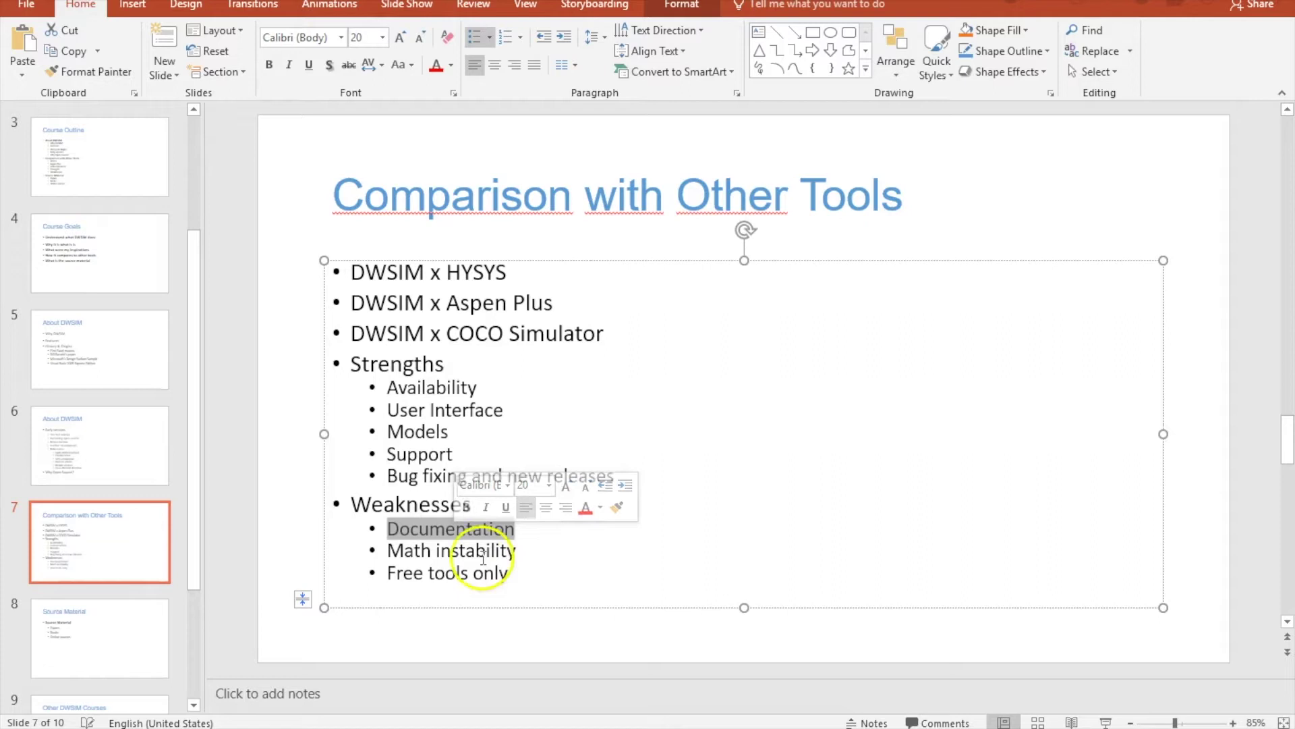
pyautogui.tripleClick(415, 550)
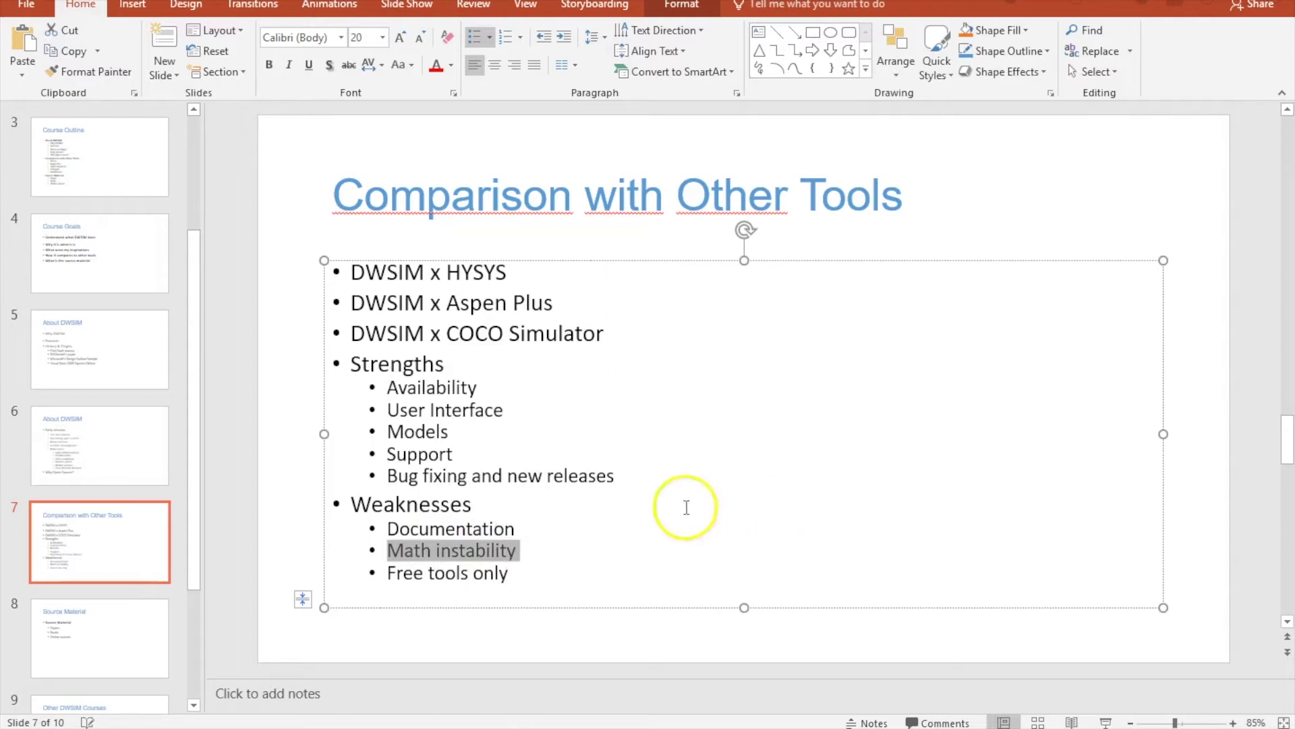
pyautogui.tripleClick(398, 572)
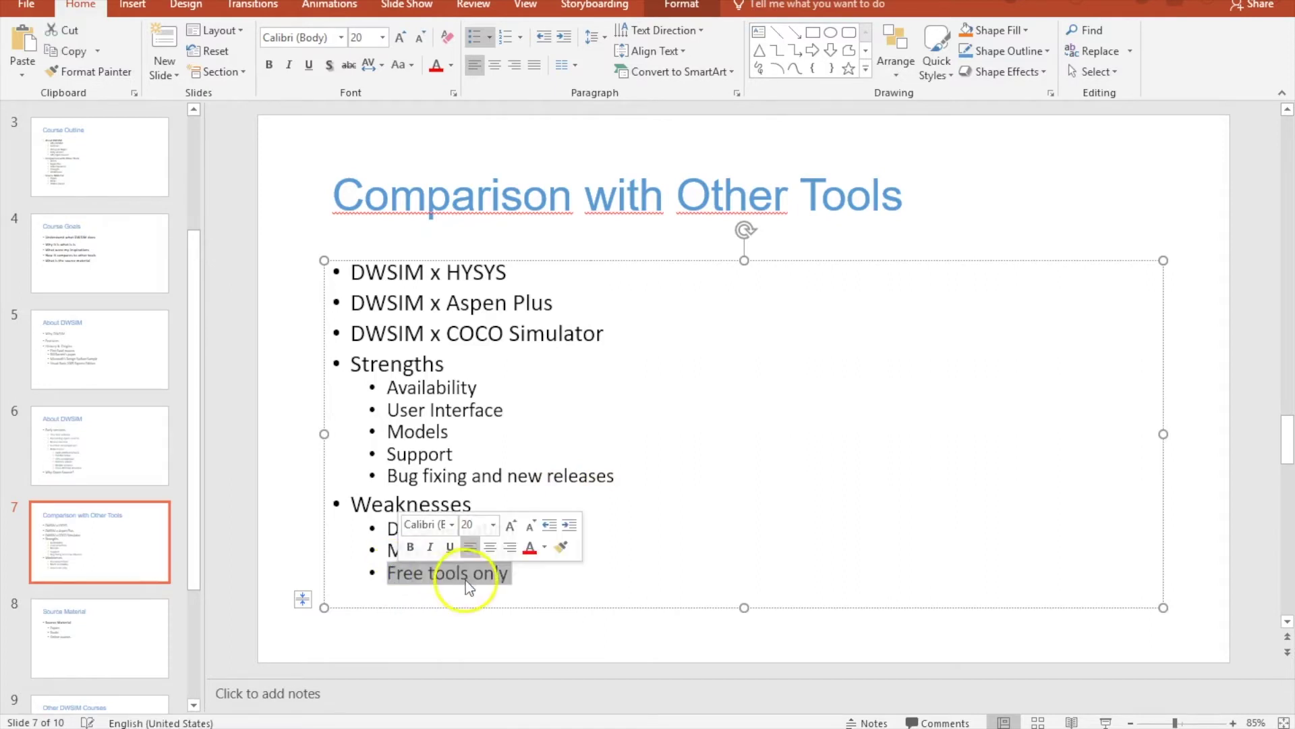
pyautogui.click(404, 572)
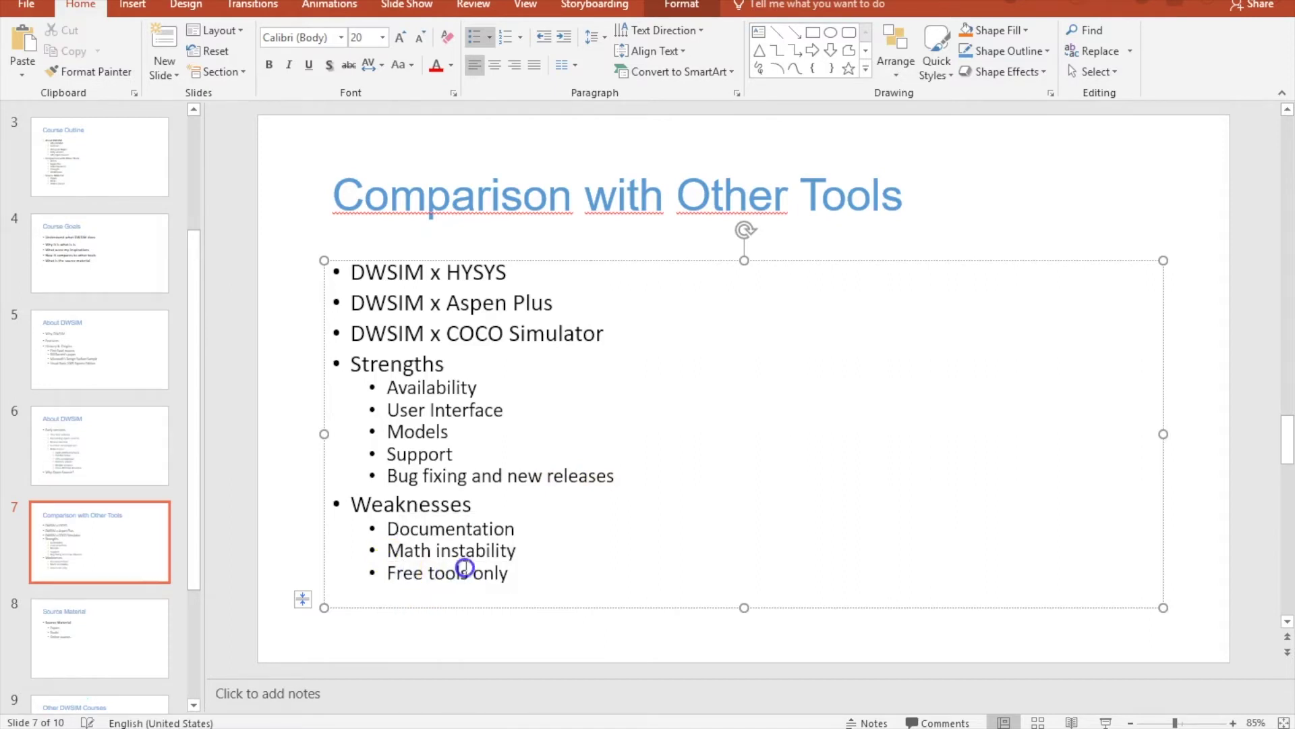